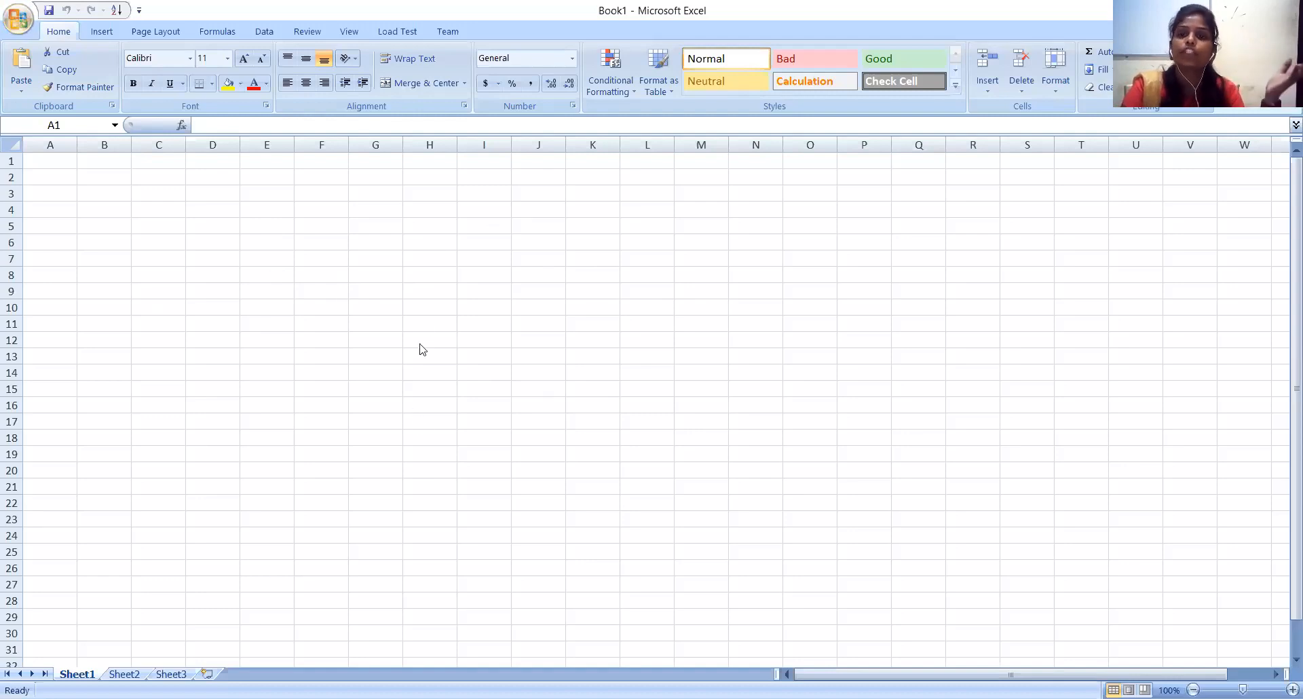
pyautogui.click(430, 290)
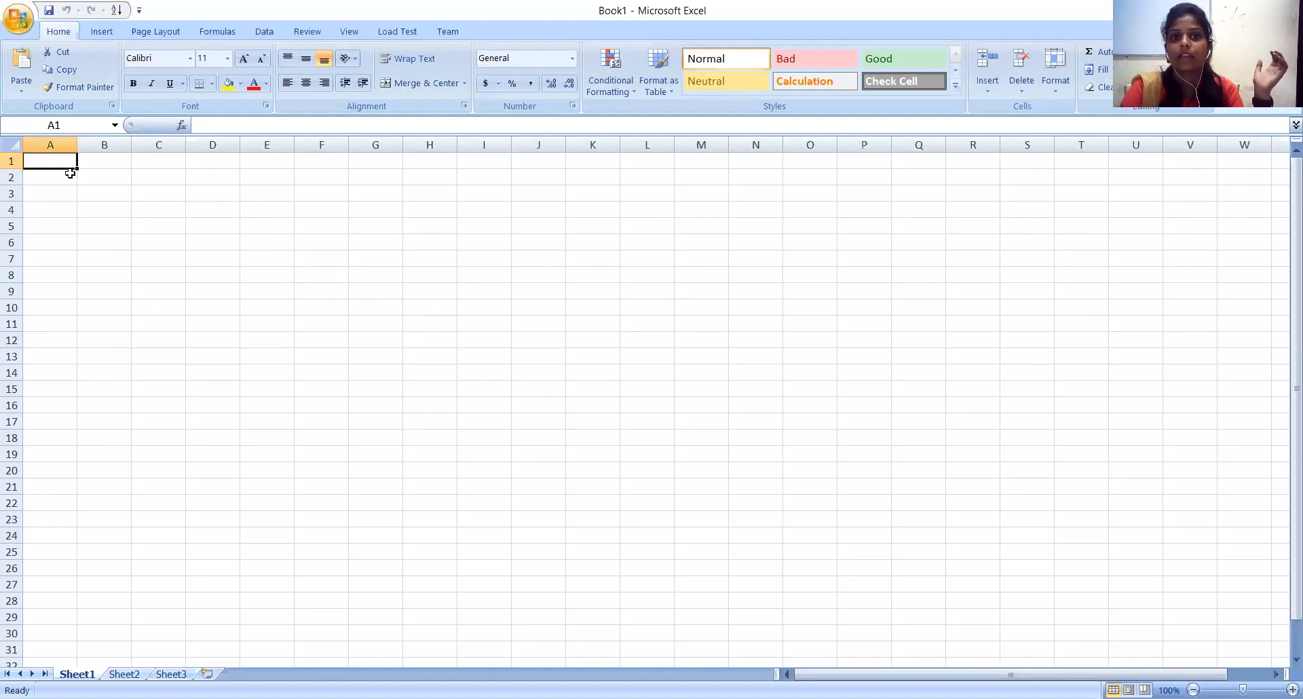
pyautogui.click(280, 294)
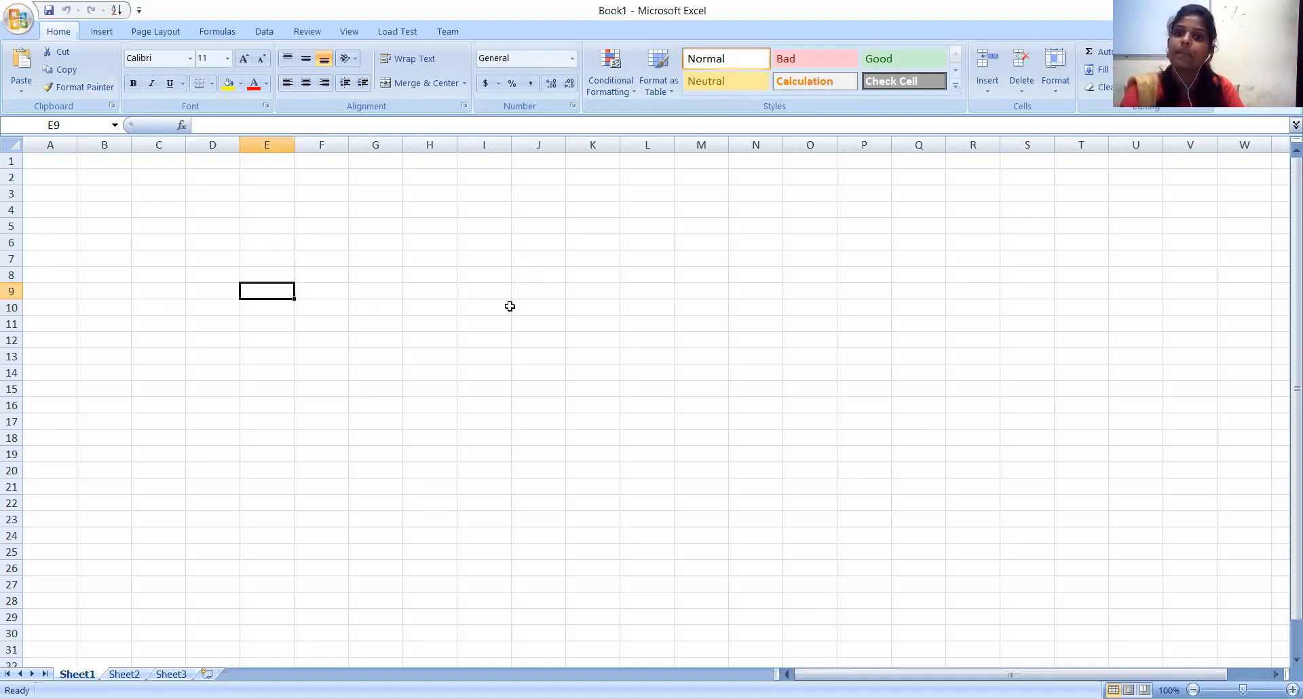
pyautogui.click(433, 339)
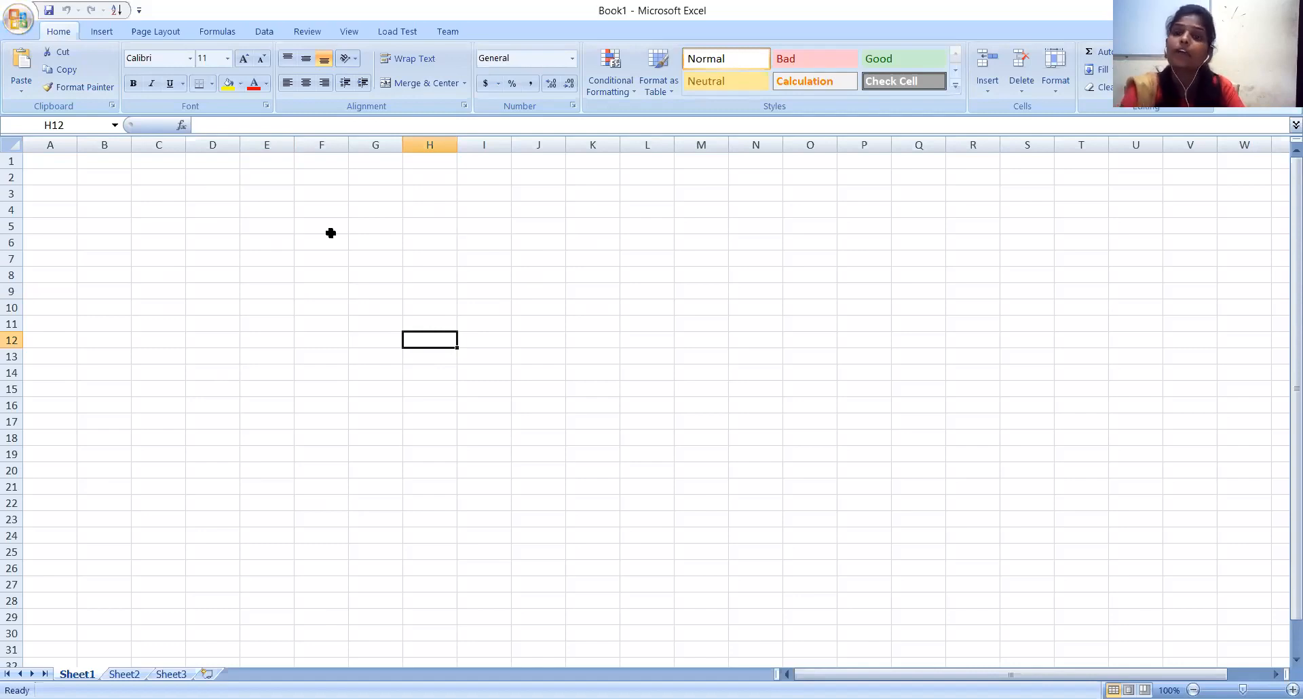
pyautogui.click(621, 259)
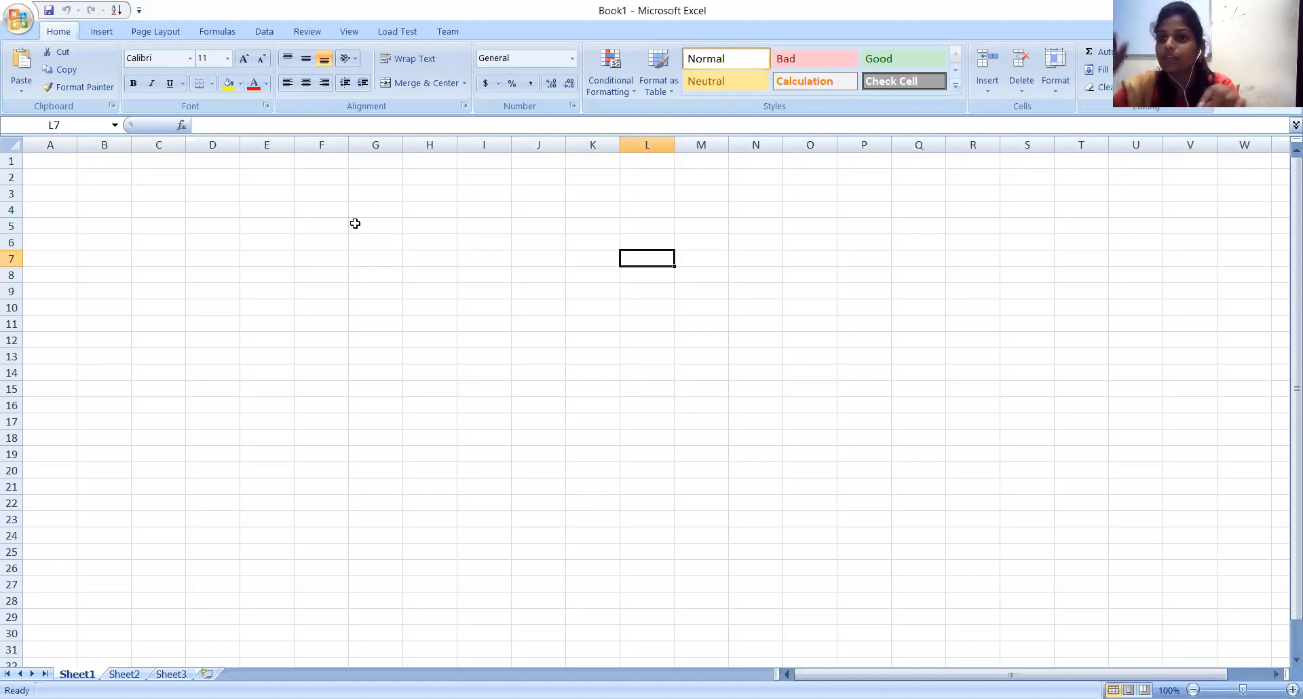
pyautogui.moveTo(354, 224); pyautogui.dragTo(425, 225)
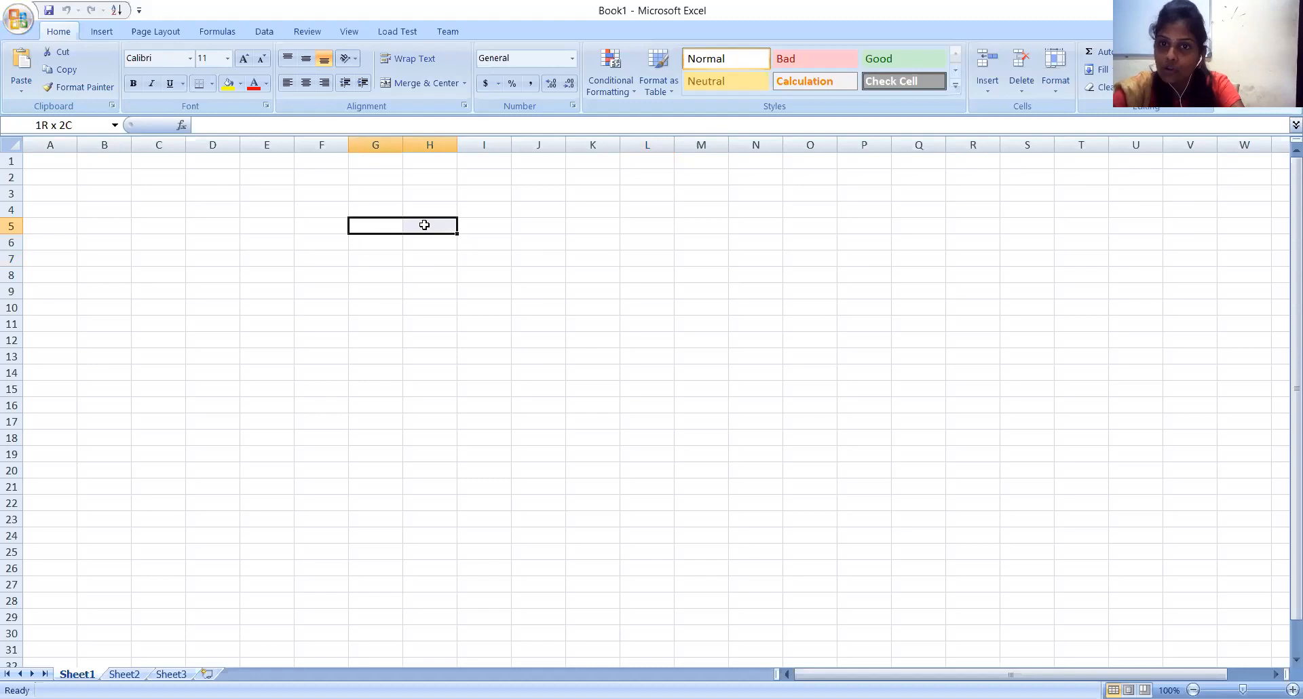
pyautogui.moveTo(424, 224); pyautogui.dragTo(434, 287)
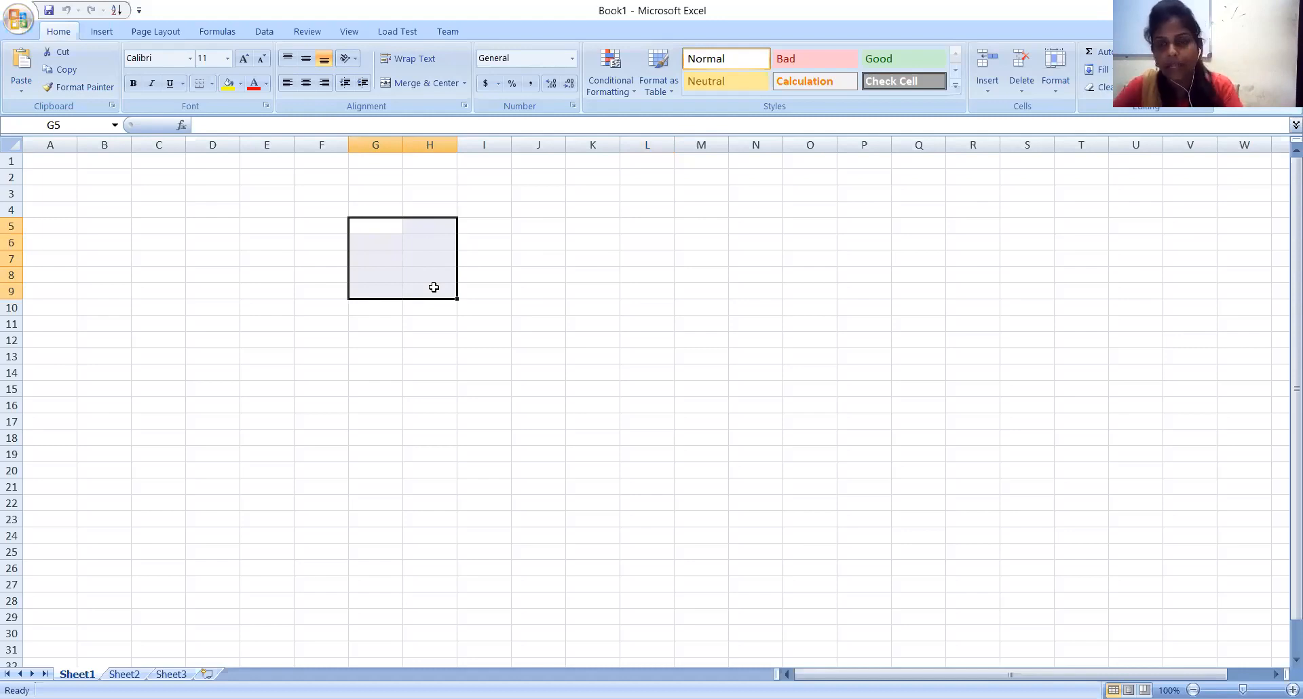
pyautogui.click(376, 391)
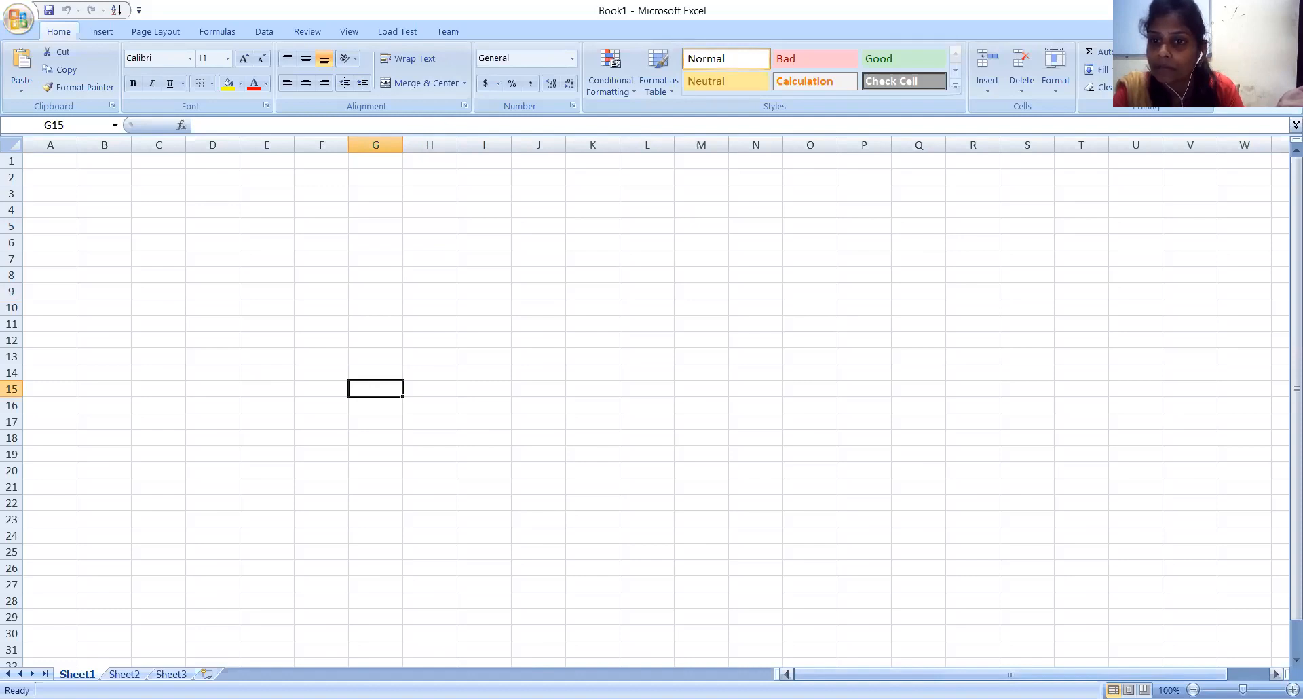
pyautogui.moveTo(1010, 674)
pyautogui.mouseDown()
pyautogui.moveTo(1052, 675)
pyautogui.moveTo(1010, 674)
pyautogui.mouseUp()
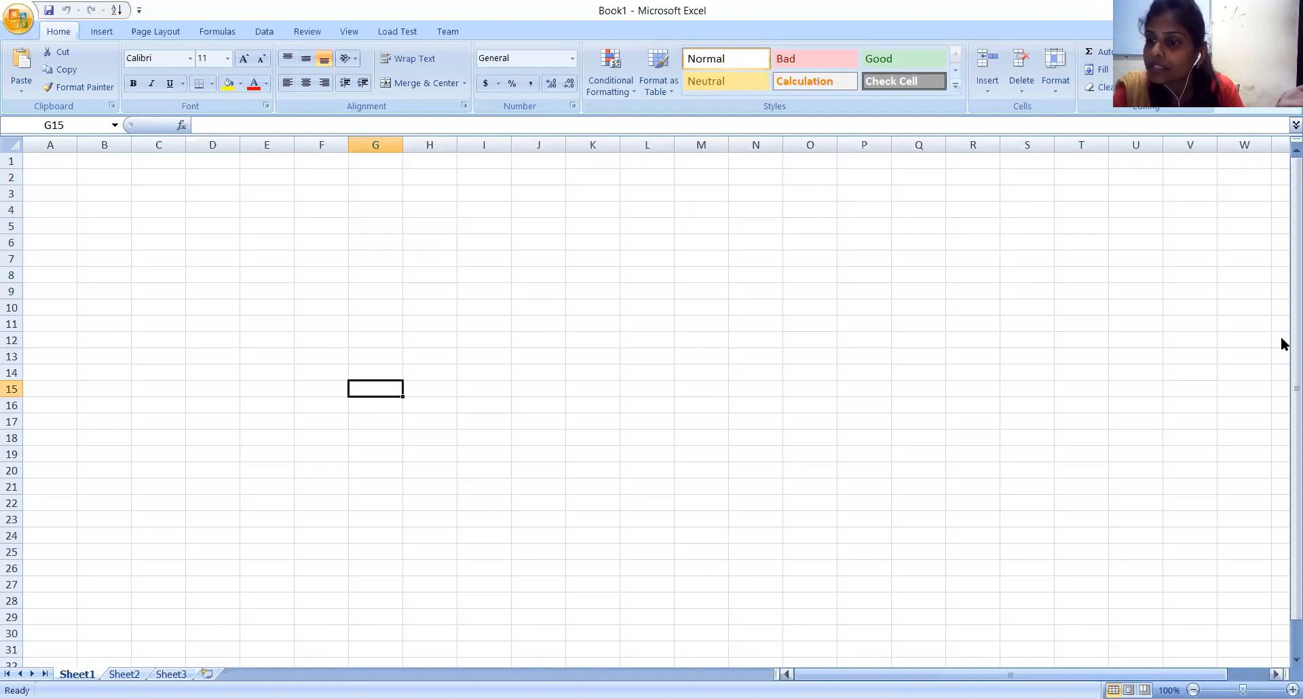
pyautogui.moveTo(1282, 344)
pyautogui.mouseDown()
pyautogui.moveTo(1281, 384)
pyautogui.moveTo(1281, 320)
pyautogui.mouseUp()
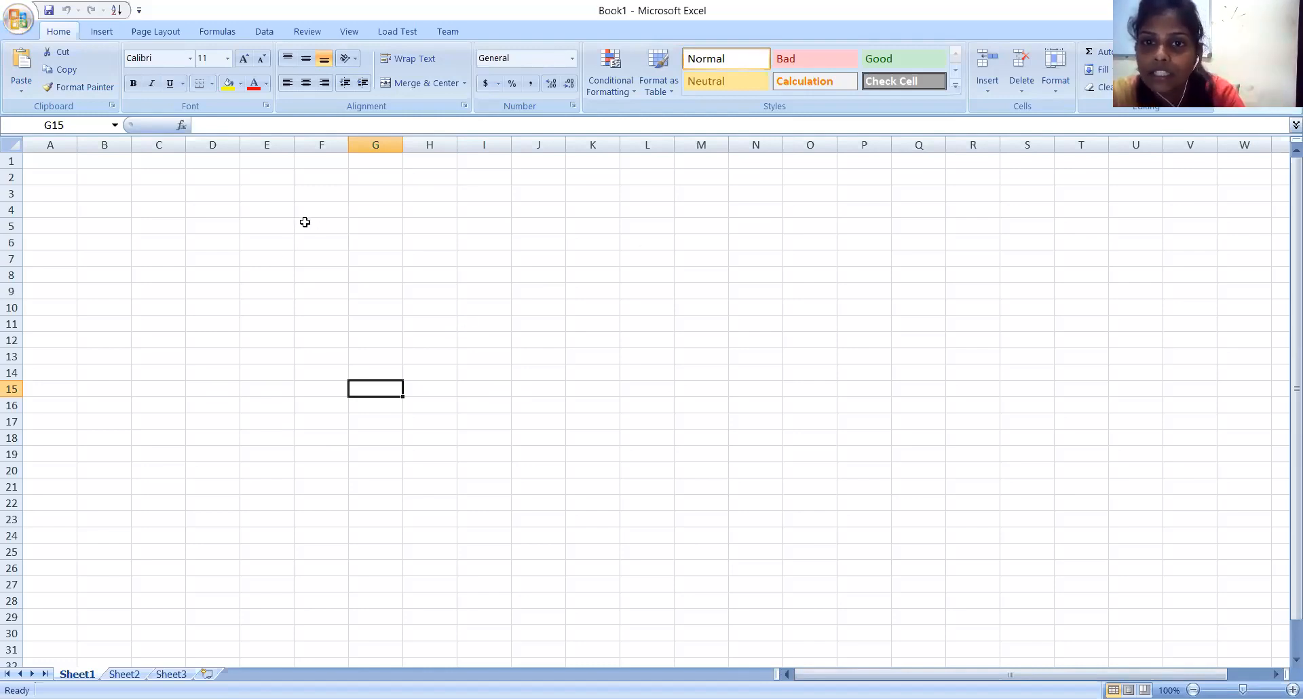
# Apply a right border to the cell range F5:G10.
pyautogui.moveTo(305, 222); pyautogui.dragTo(382, 302)
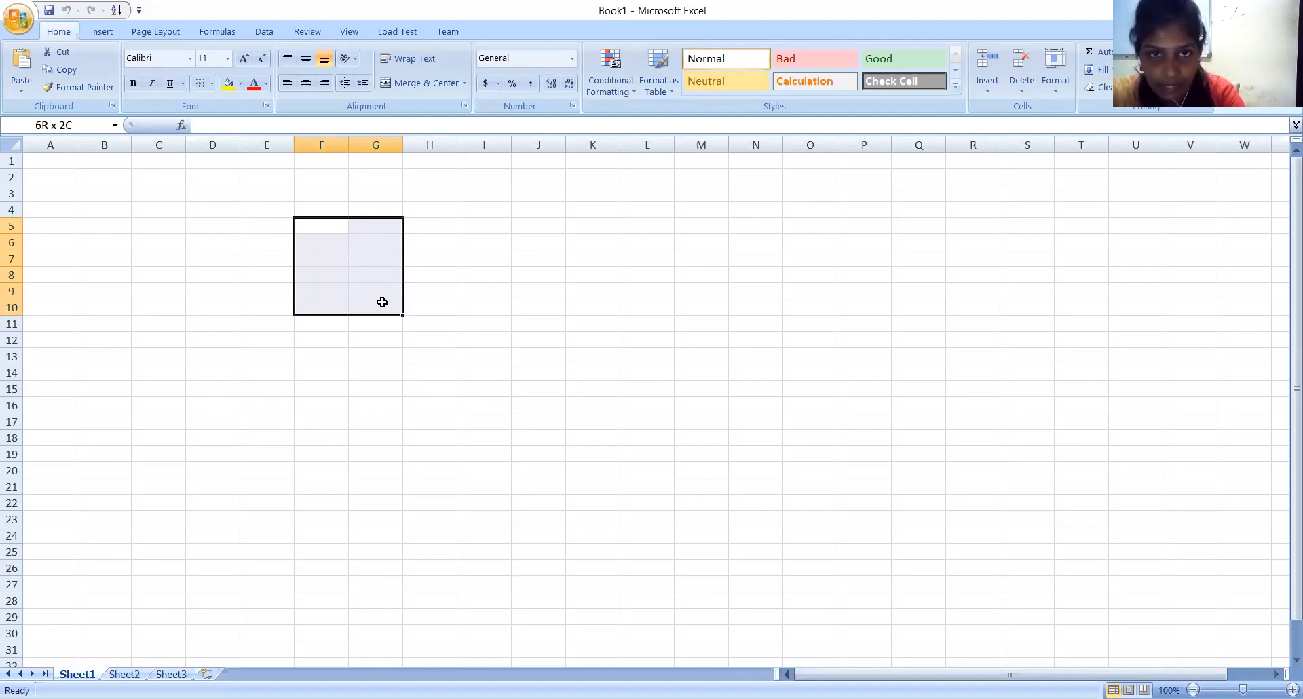
pyautogui.moveTo(382, 302); pyautogui.dragTo(382, 302)
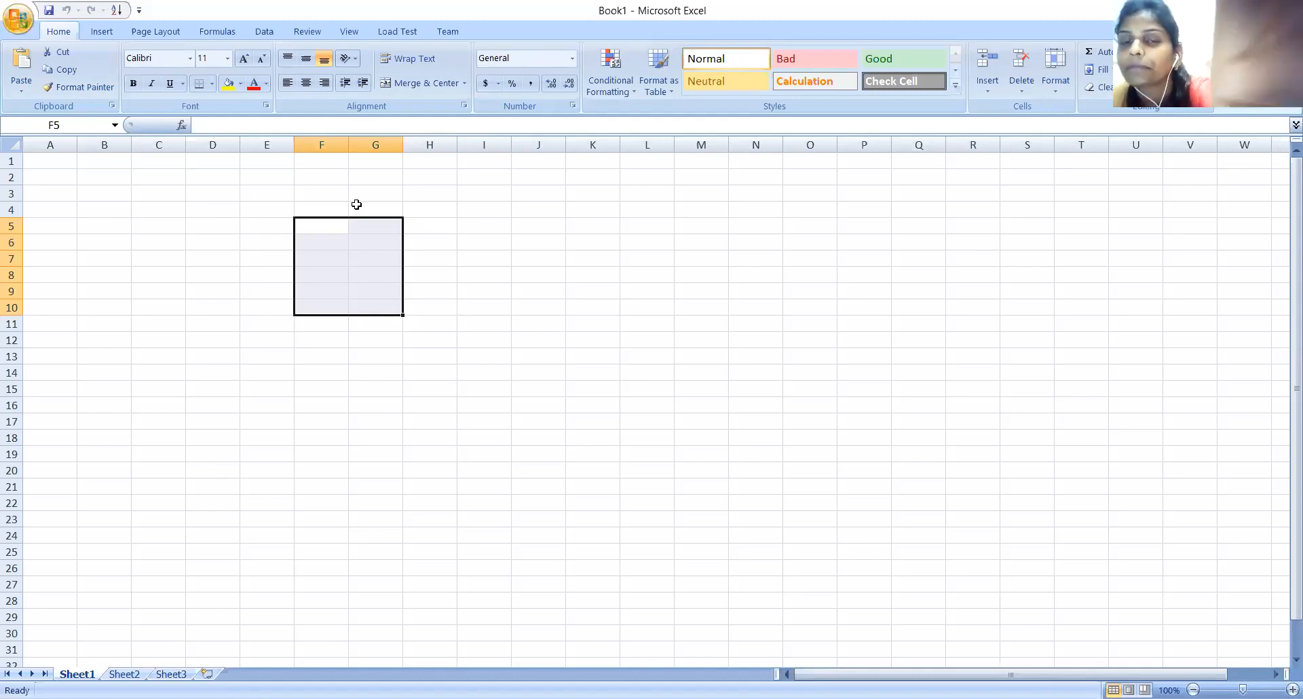
pyautogui.click(199, 85)
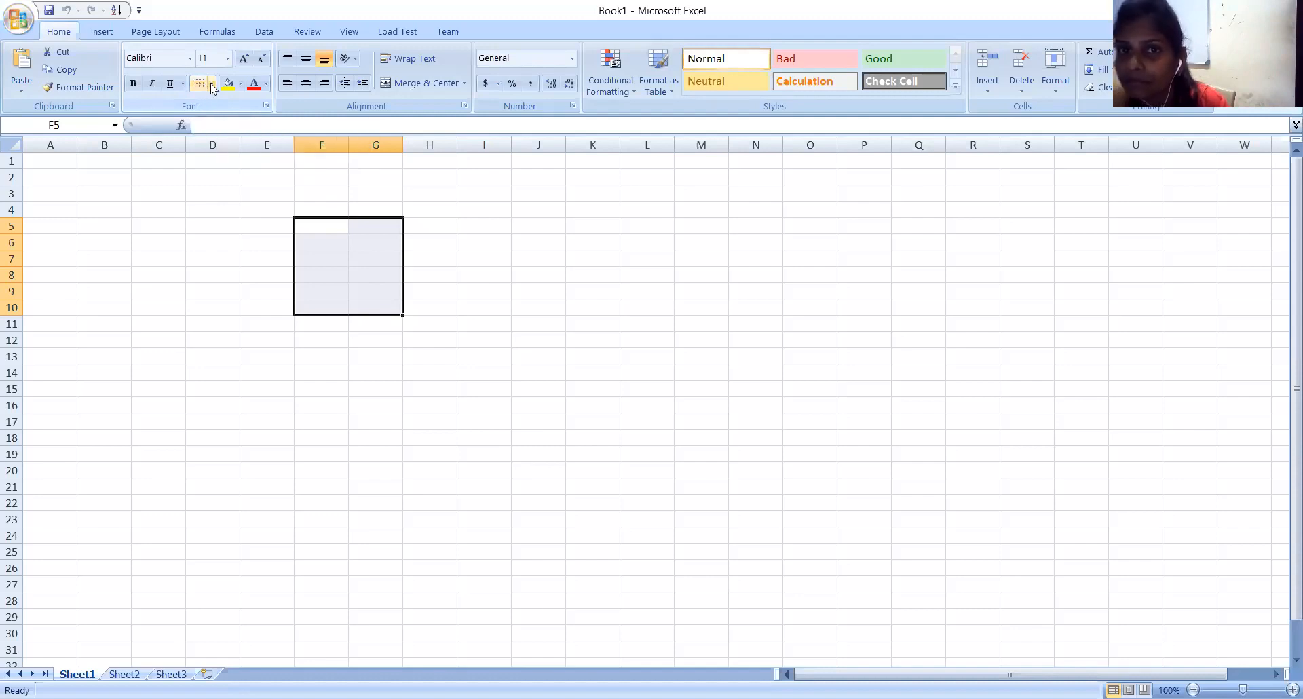
pyautogui.click(213, 84)
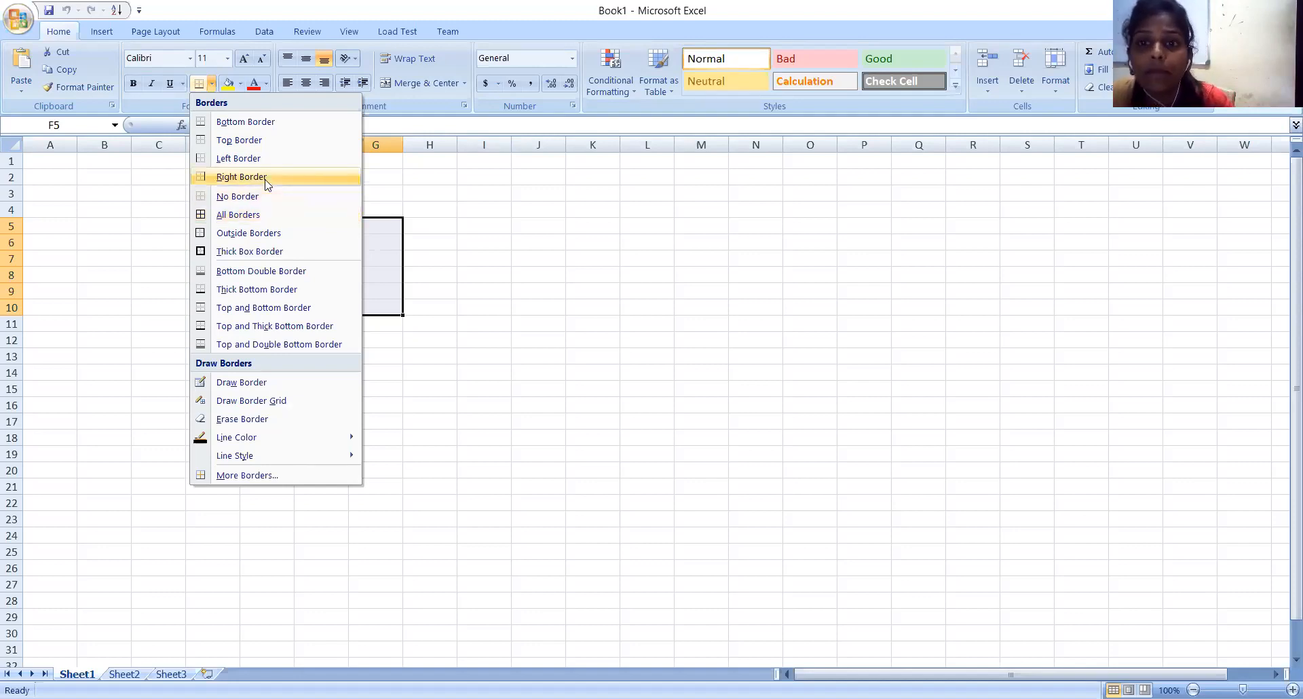
pyautogui.click(568, 307)
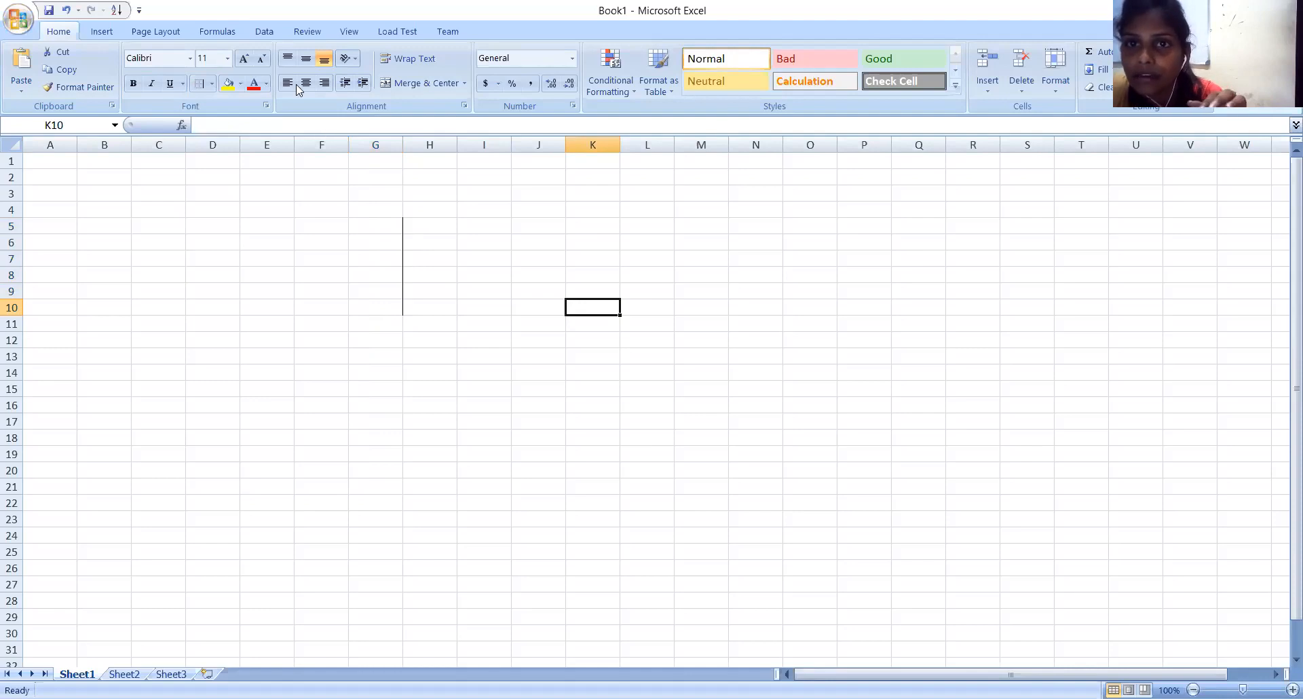
# Add a left border to the cell range F5:G10.
pyautogui.moveTo(301, 221); pyautogui.dragTo(384, 299)
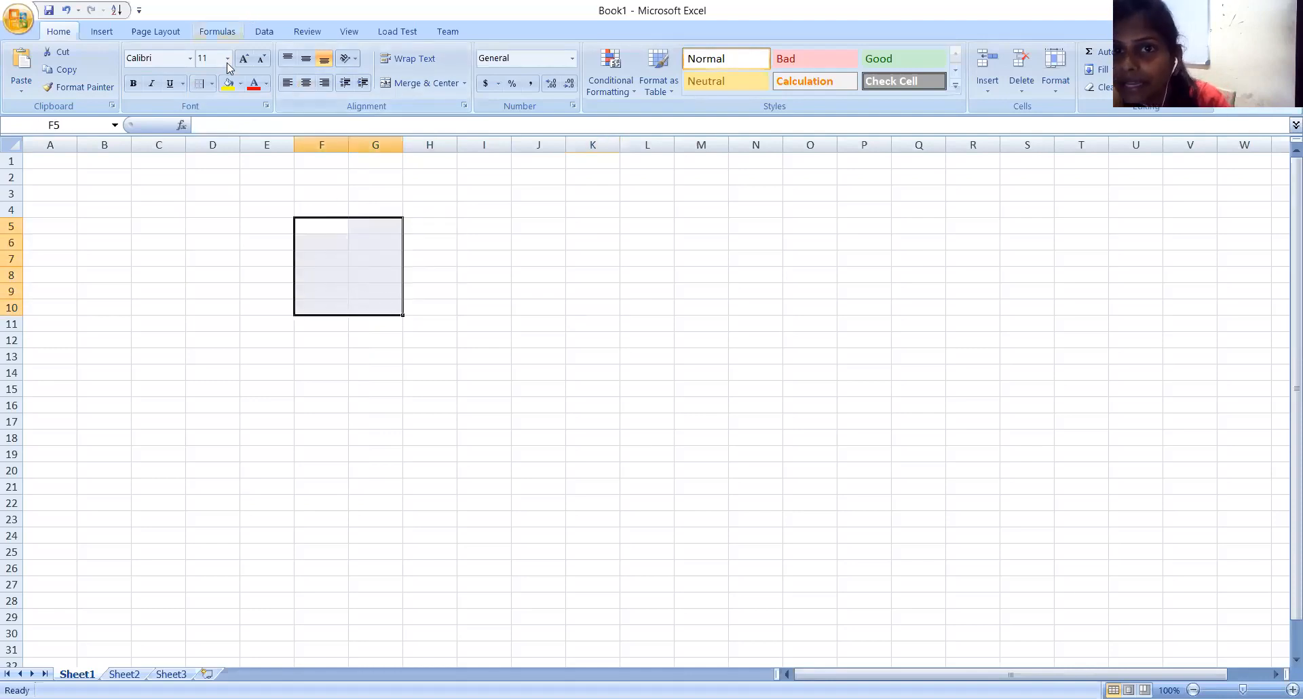
pyautogui.click(211, 84)
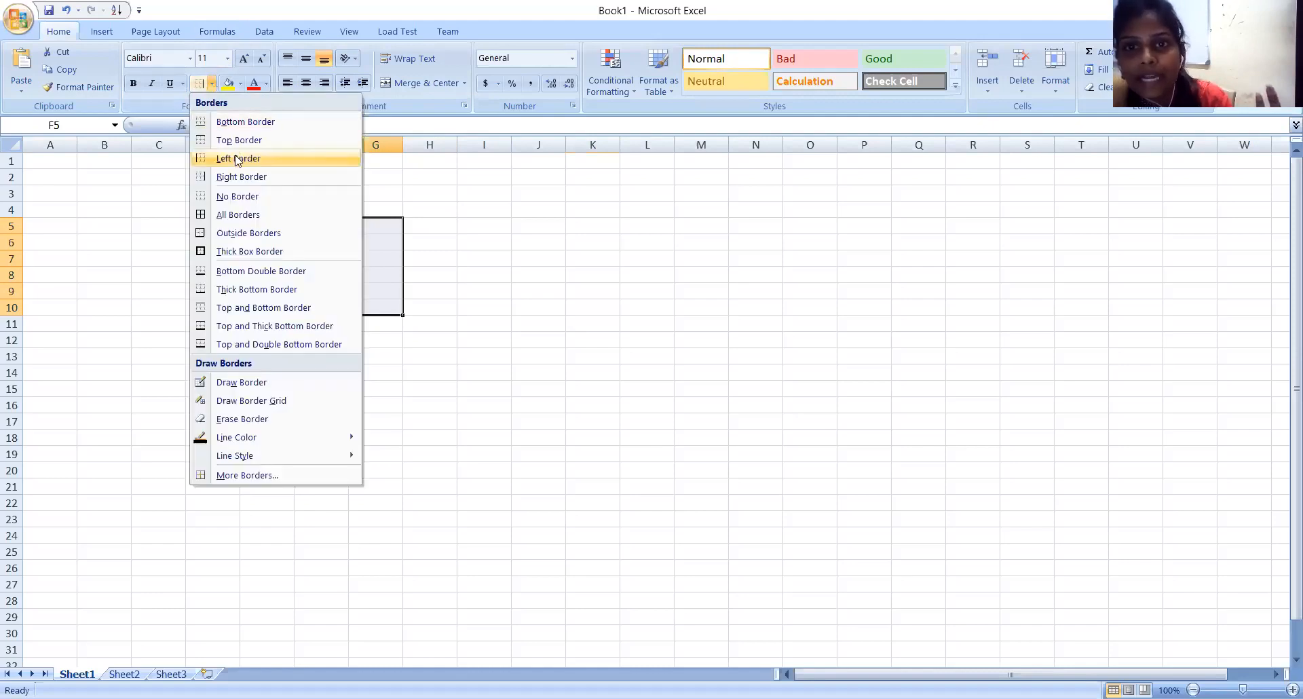
pyautogui.click(237, 159)
pyautogui.click(384, 258)
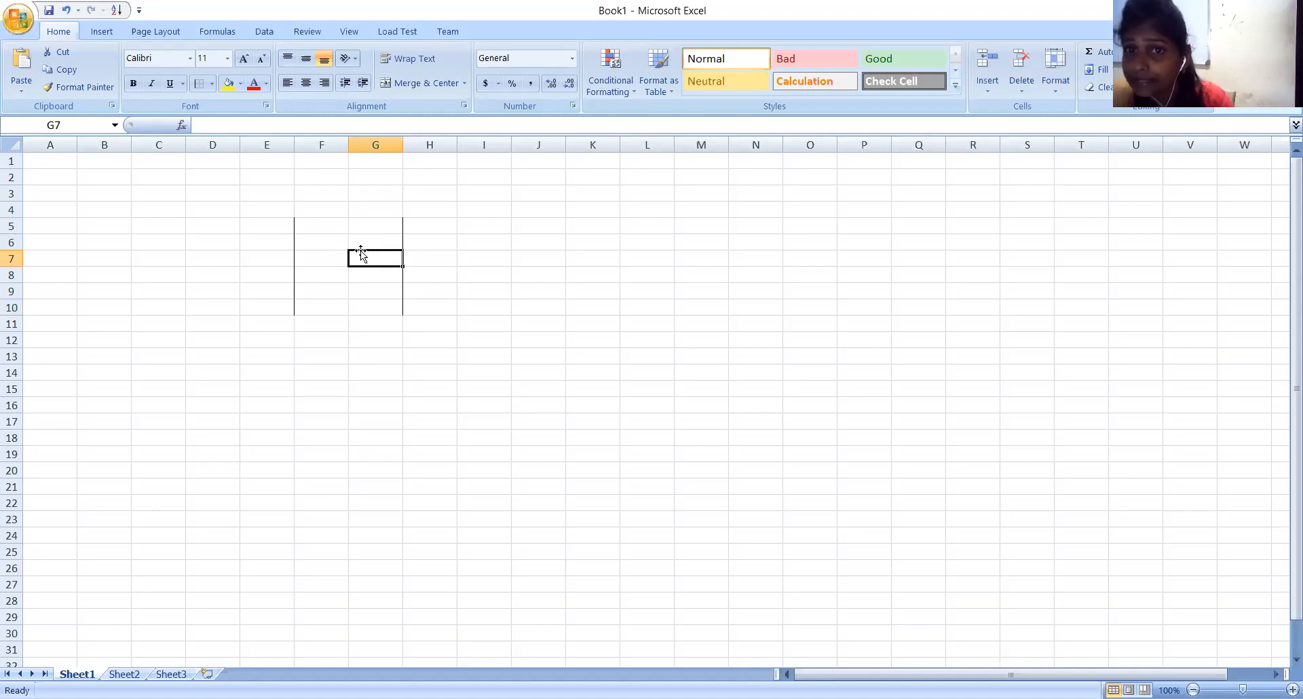
# Apply All Borders to the cell range F5:G10 to form a two-column table grid.
pyautogui.moveTo(299, 222); pyautogui.dragTo(373, 307)
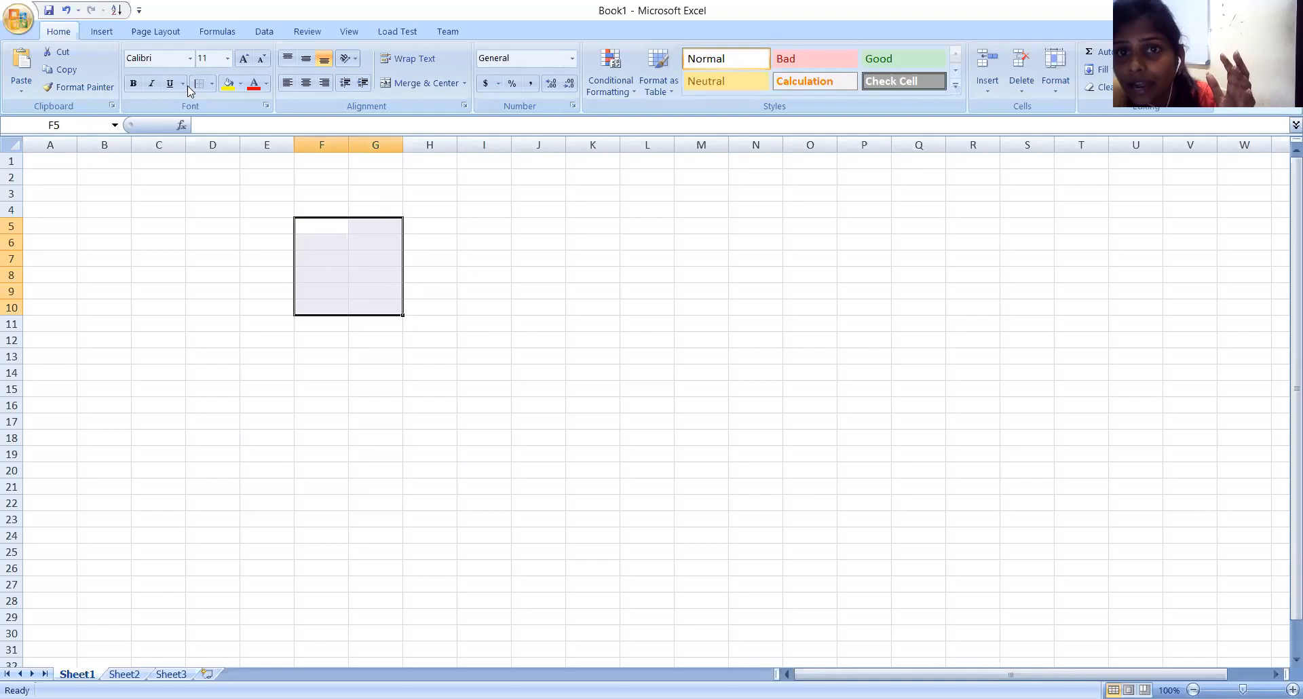
pyautogui.click(213, 84)
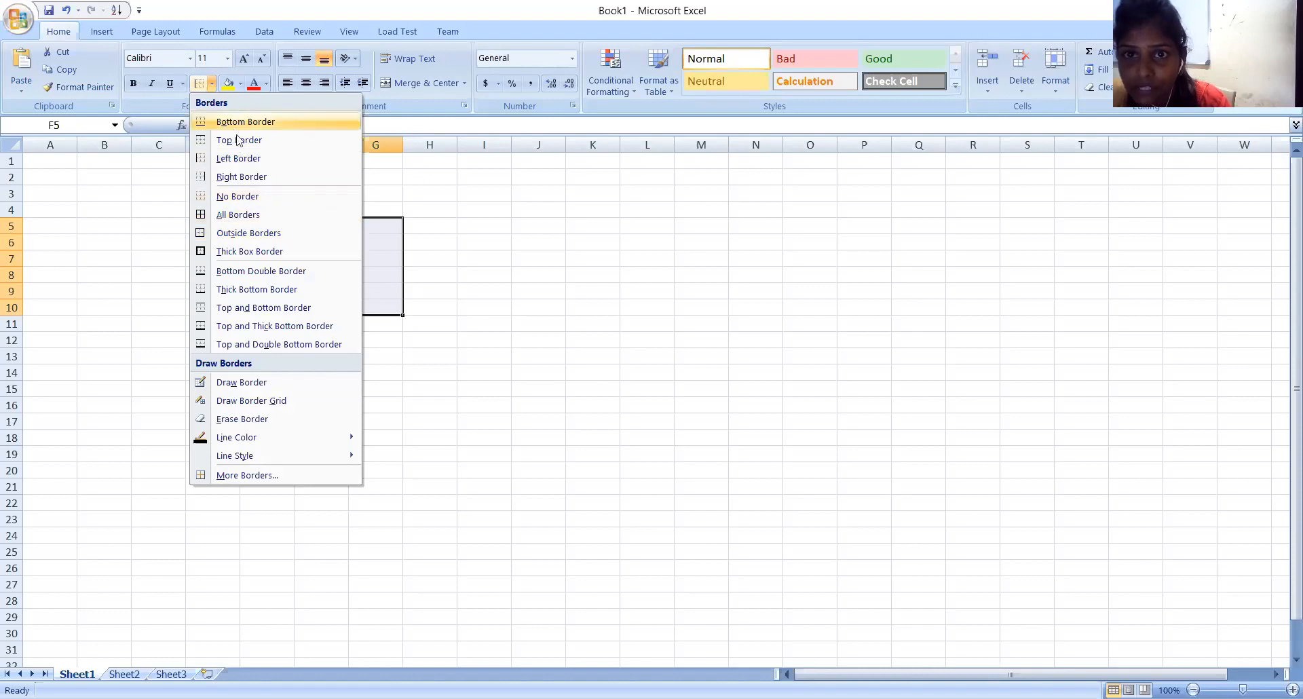
pyautogui.click(237, 215)
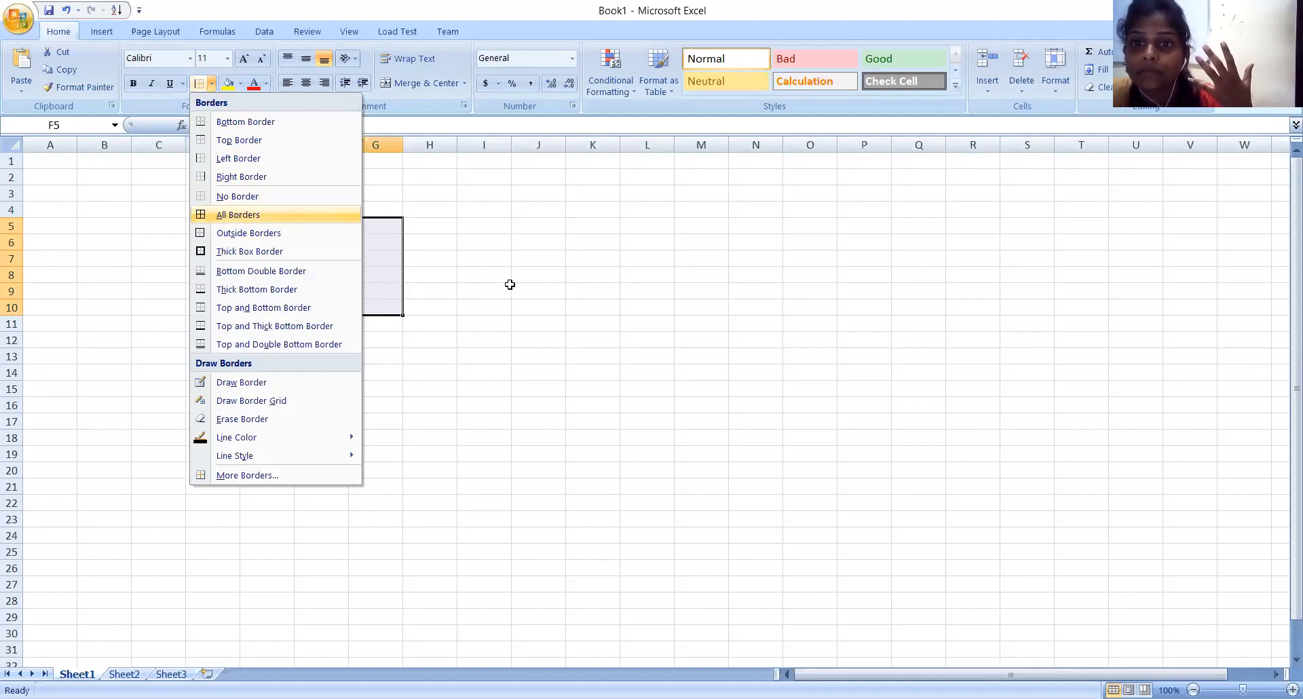
pyautogui.click(551, 307)
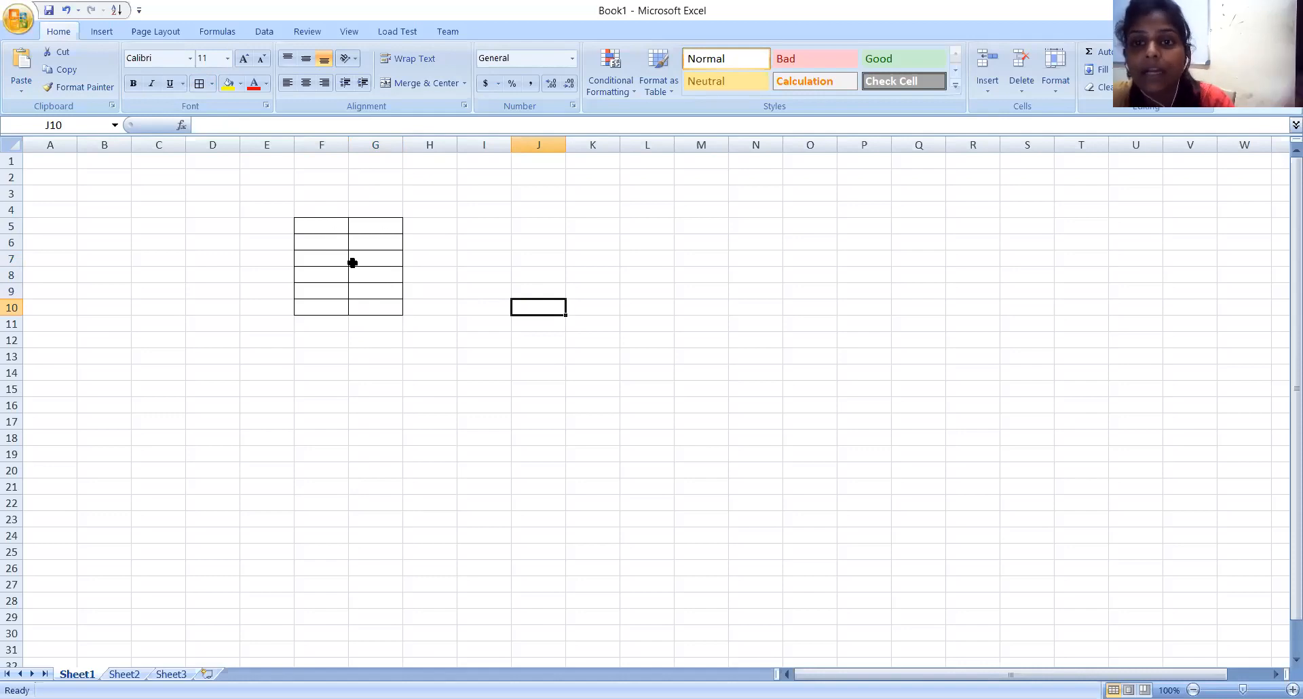
pyautogui.click(321, 240)
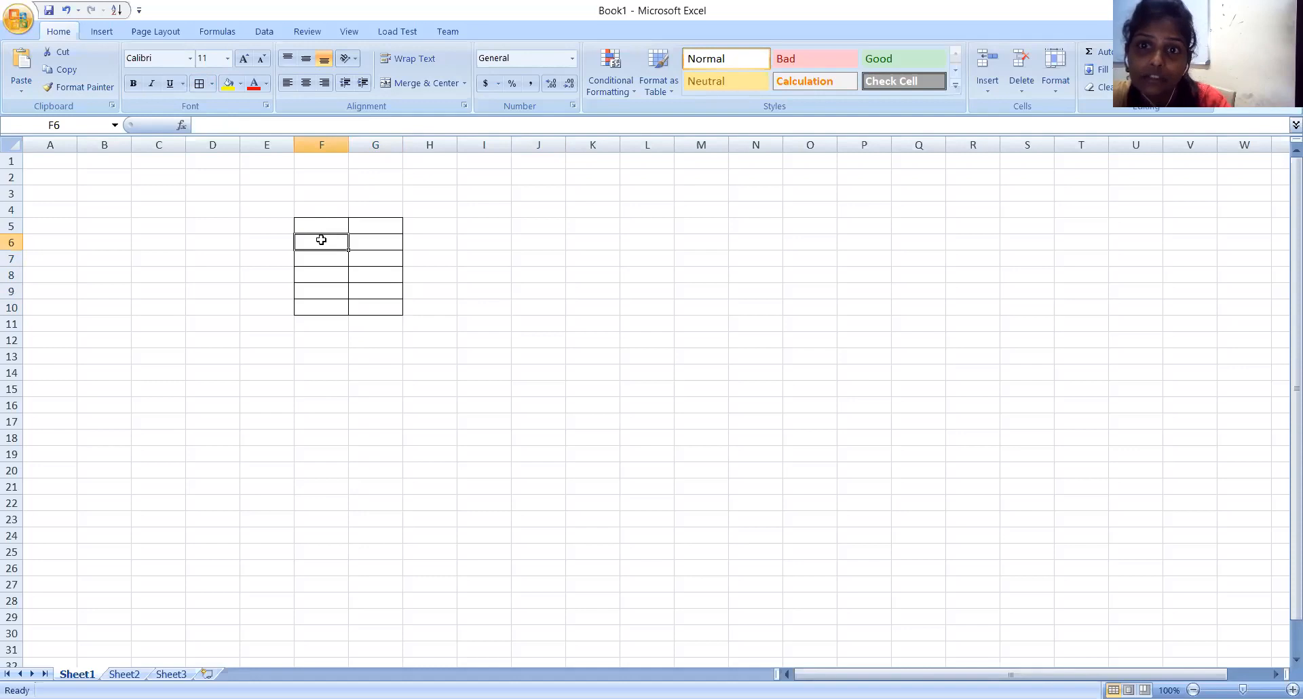
pyautogui.click(370, 228)
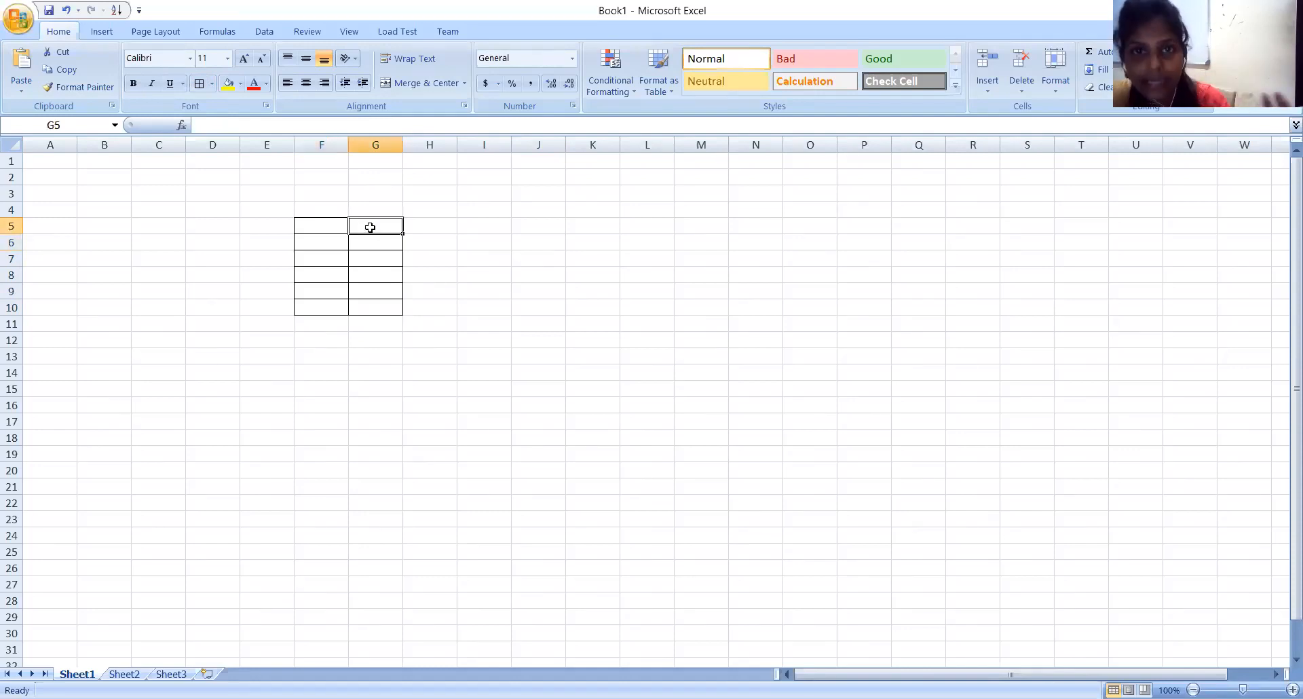
pyautogui.click(316, 245)
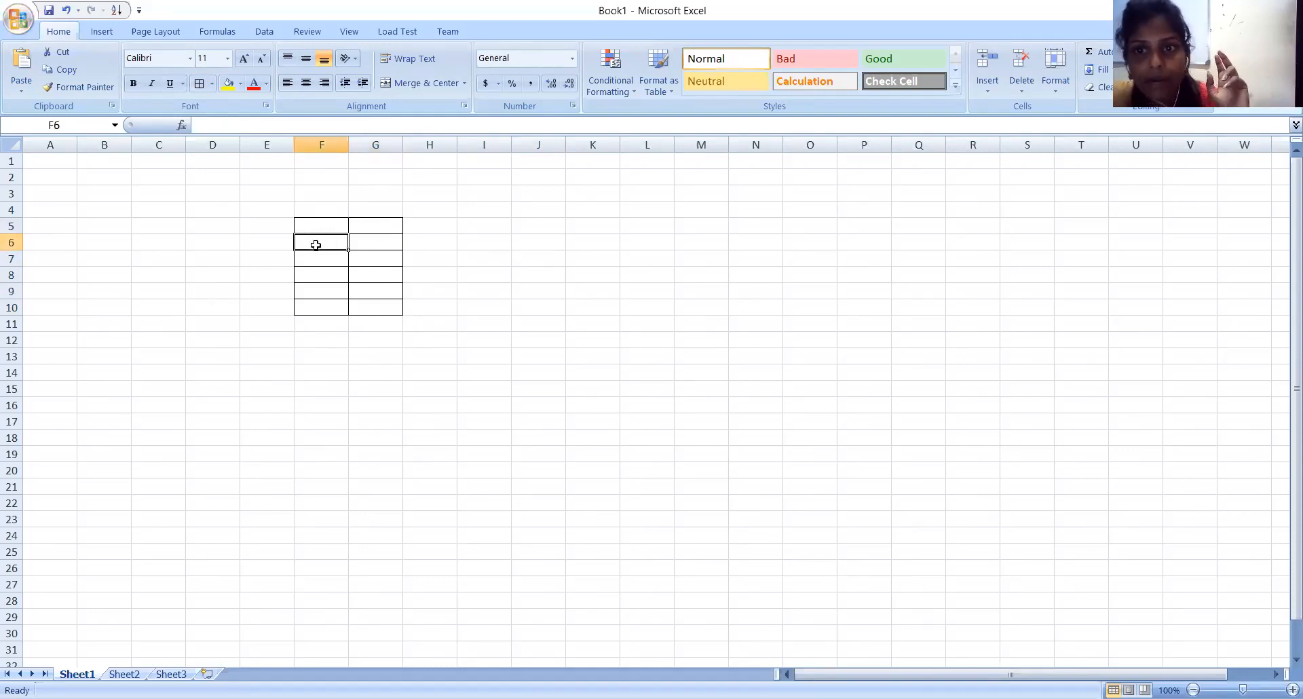
pyautogui.click(343, 260)
pyautogui.click(370, 282)
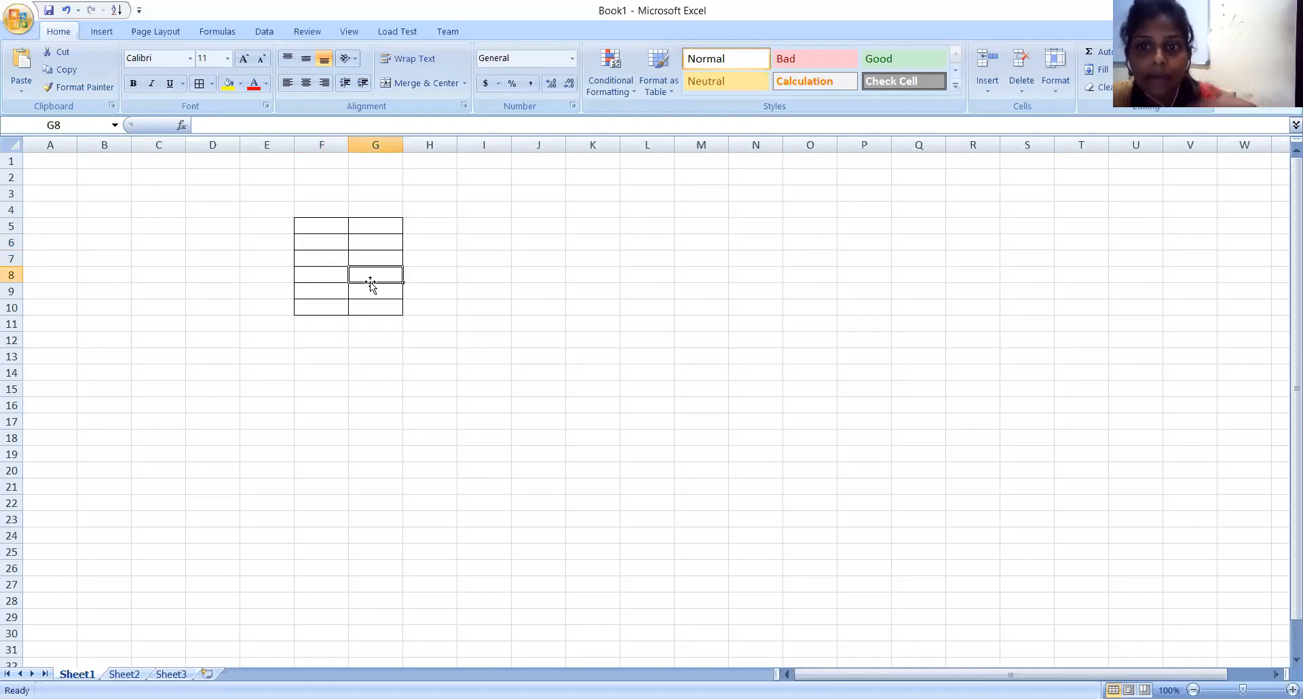
# Enter the table headers "sl No" in cell F5 and "Stud_Name" in cell G5.
pyautogui.click(333, 226)
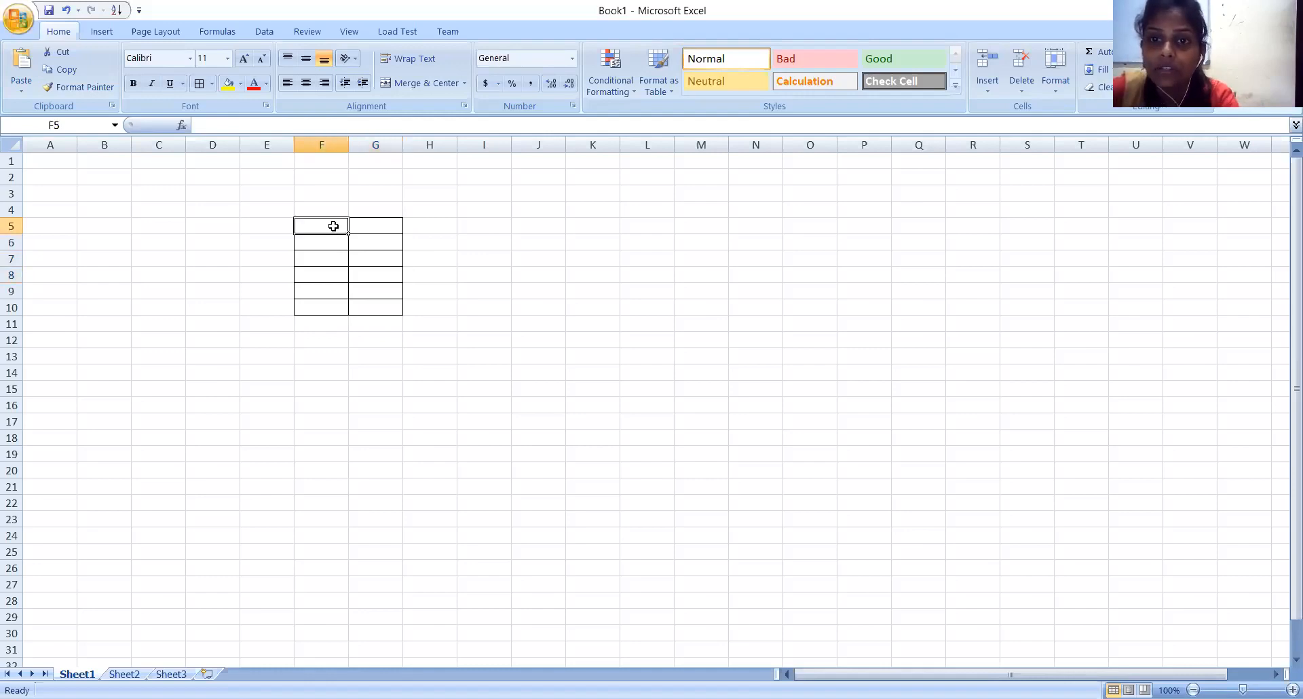
pyautogui.write('s')
pyautogui.write('l')
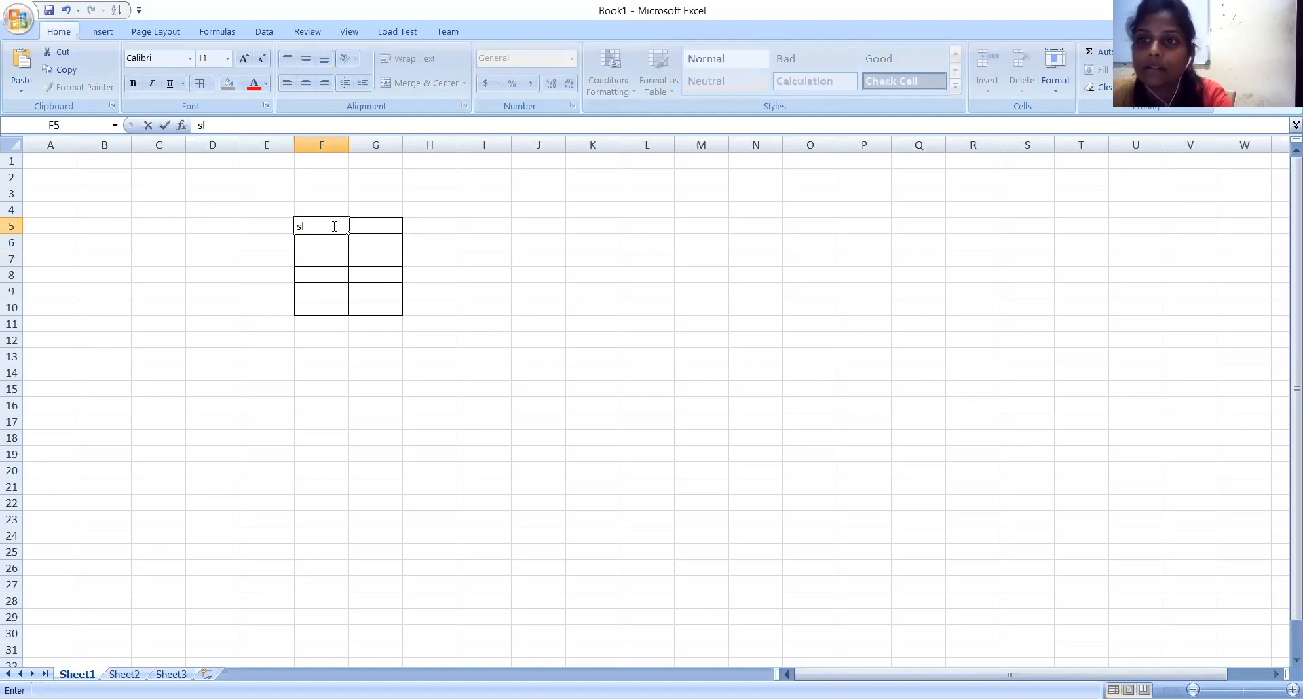
pyautogui.write(' No')
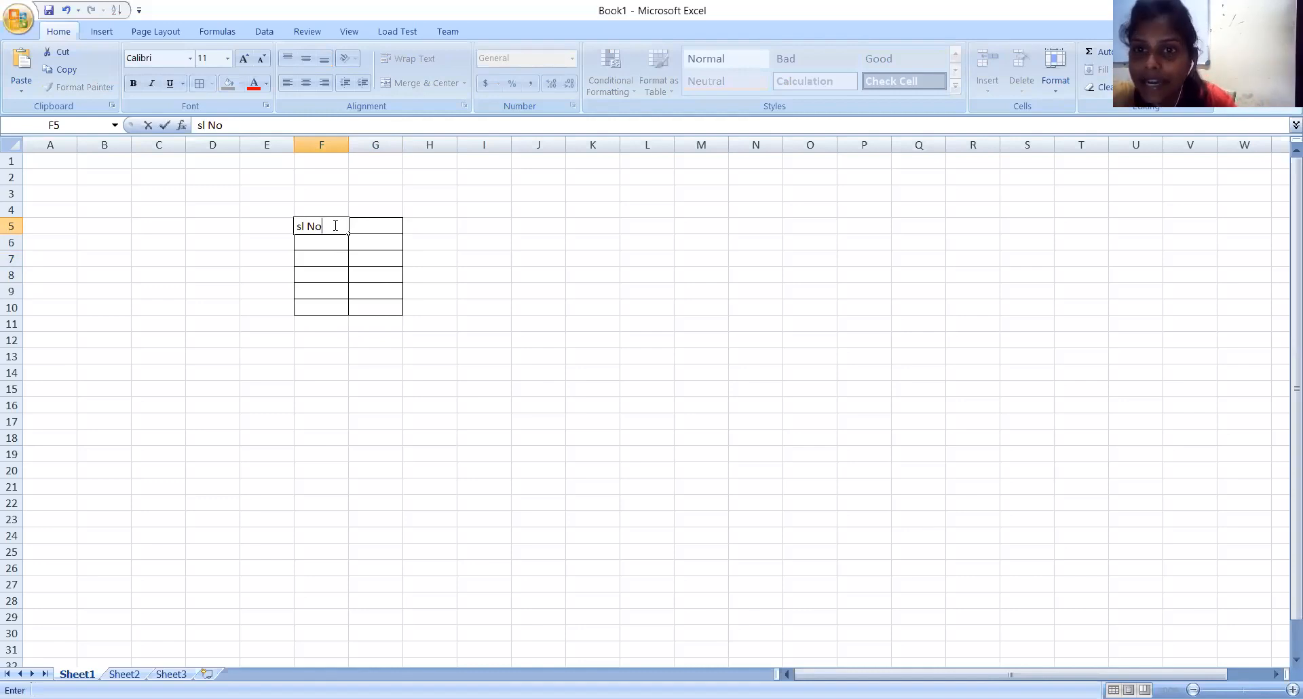
pyautogui.click(371, 226)
pyautogui.write('Stud')
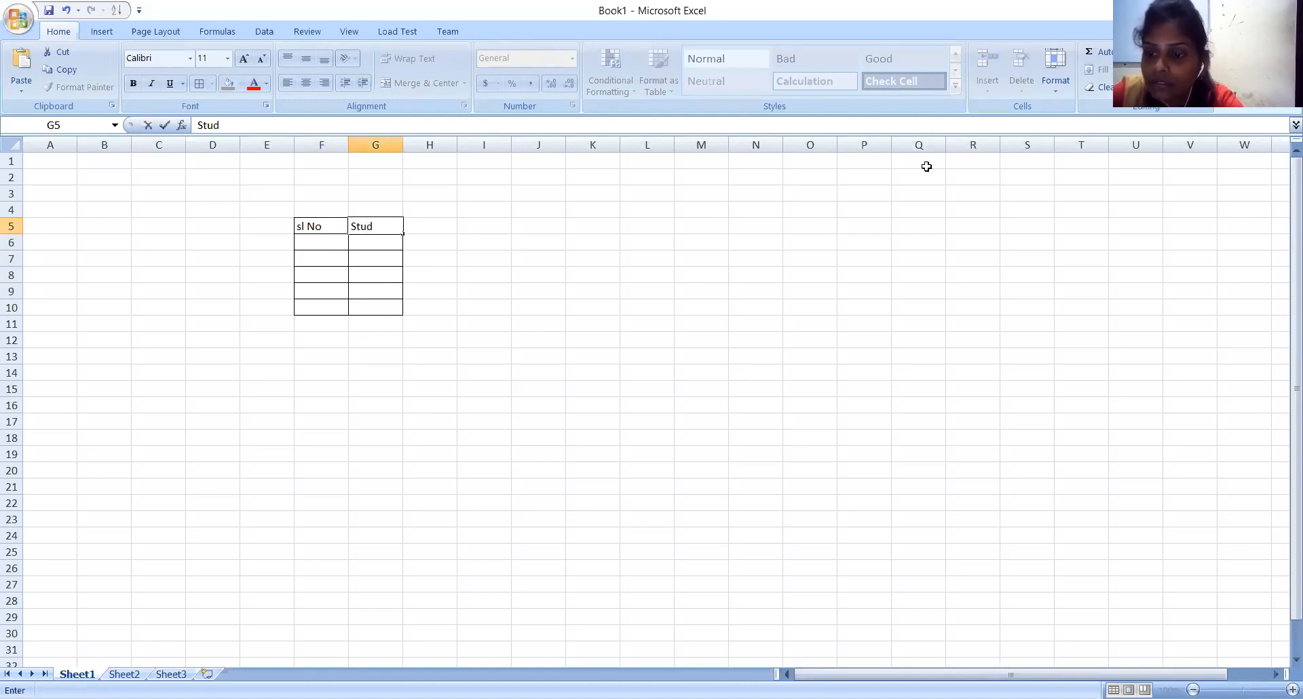
pyautogui.write('_Name')
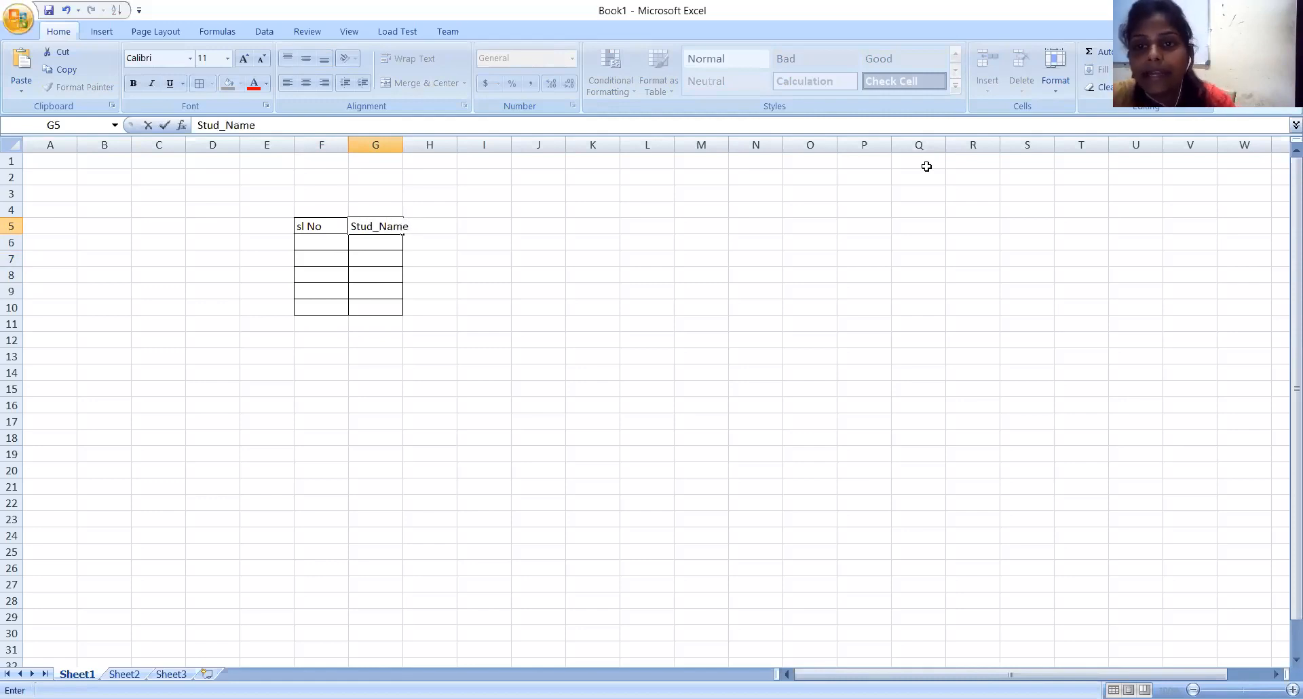
pyautogui.click(405, 360)
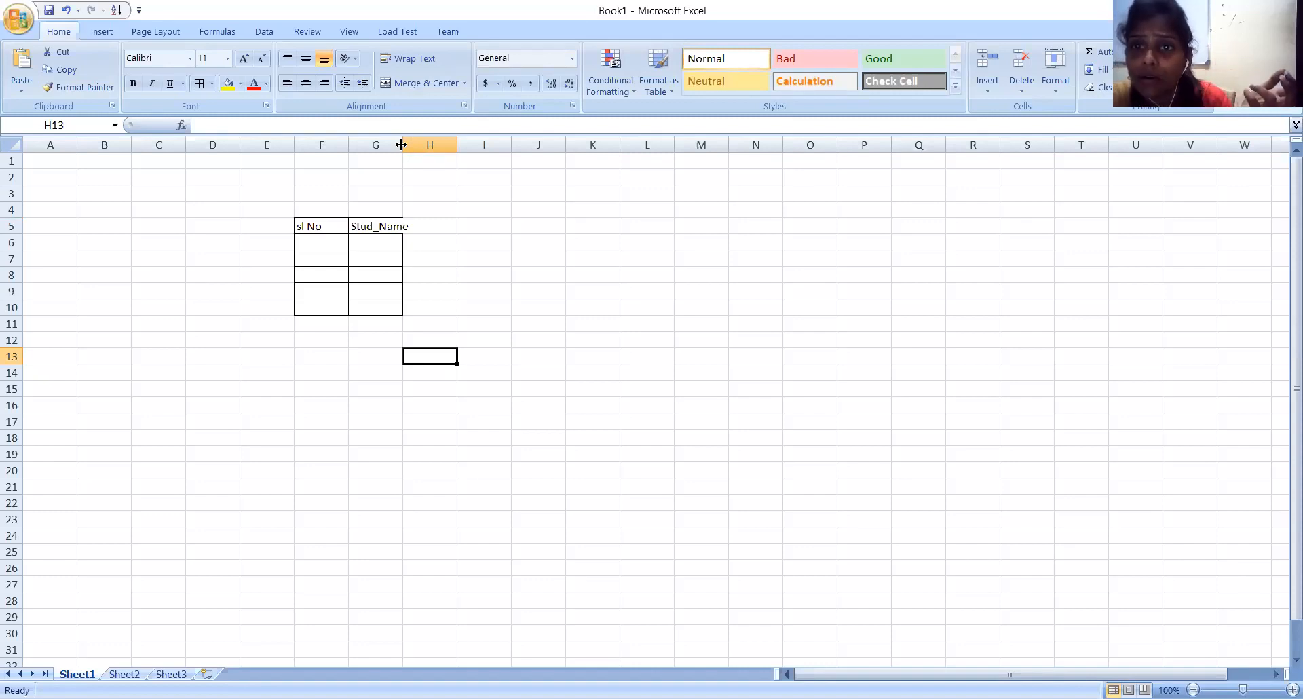
# Widen column G to fit the Stud_Name header and slightly increase the height of row 9.
pyautogui.moveTo(401, 144); pyautogui.dragTo(411, 144)
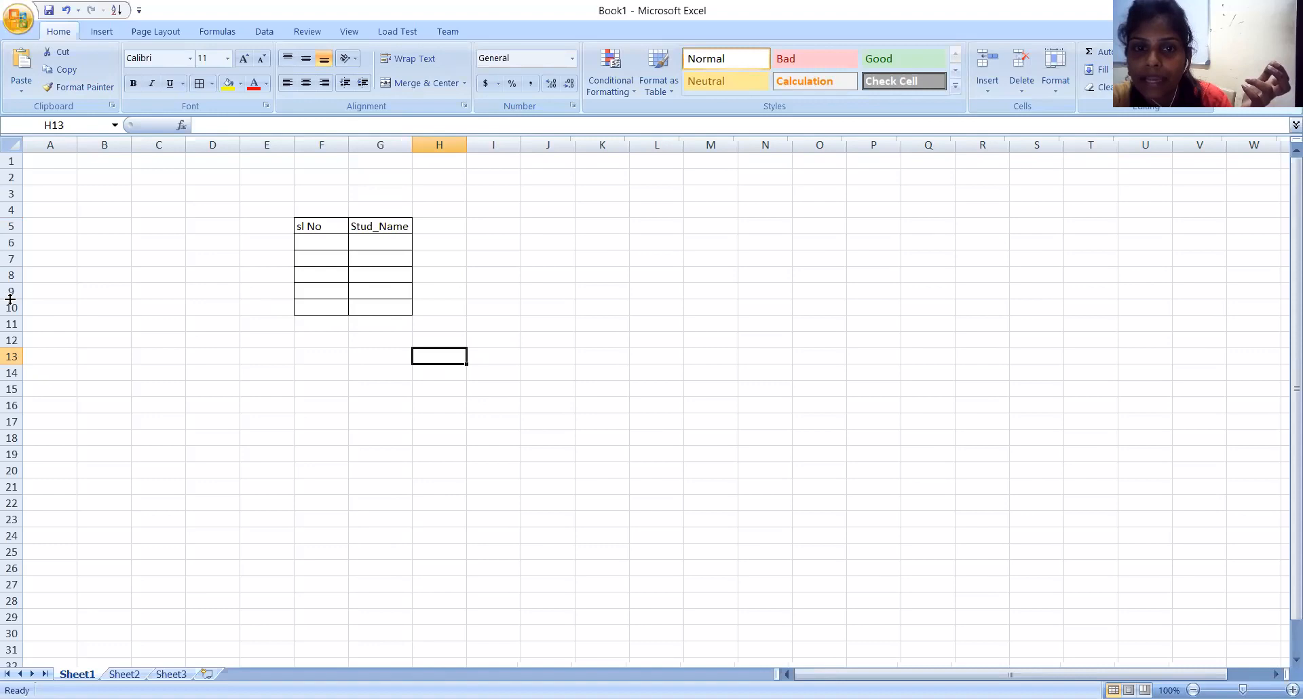
pyautogui.moveTo(13, 299); pyautogui.dragTo(15, 300)
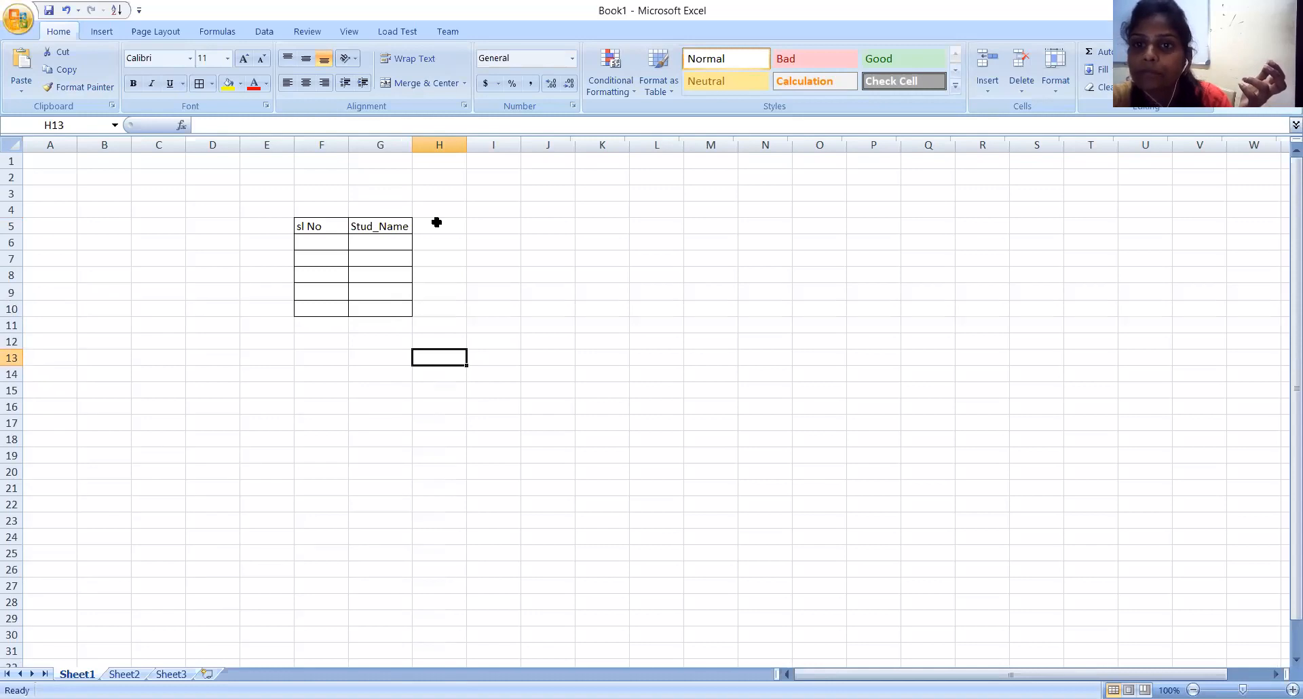
pyautogui.click(495, 266)
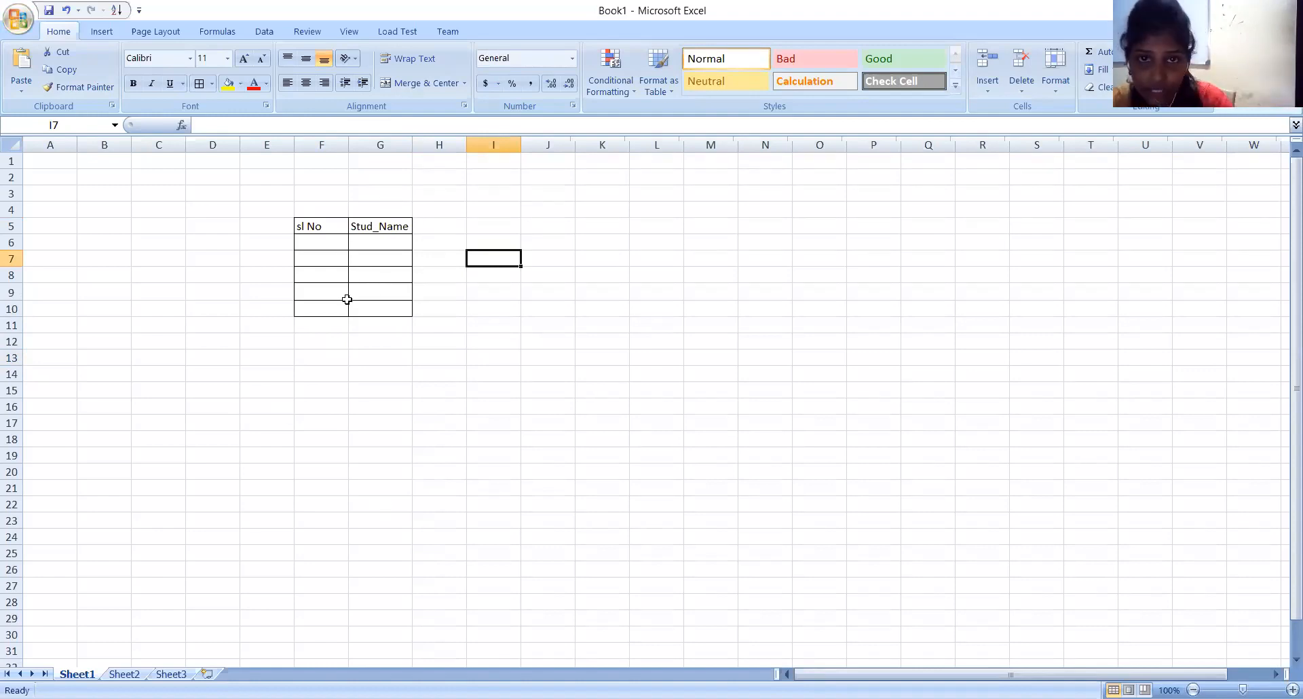
pyautogui.click(333, 227)
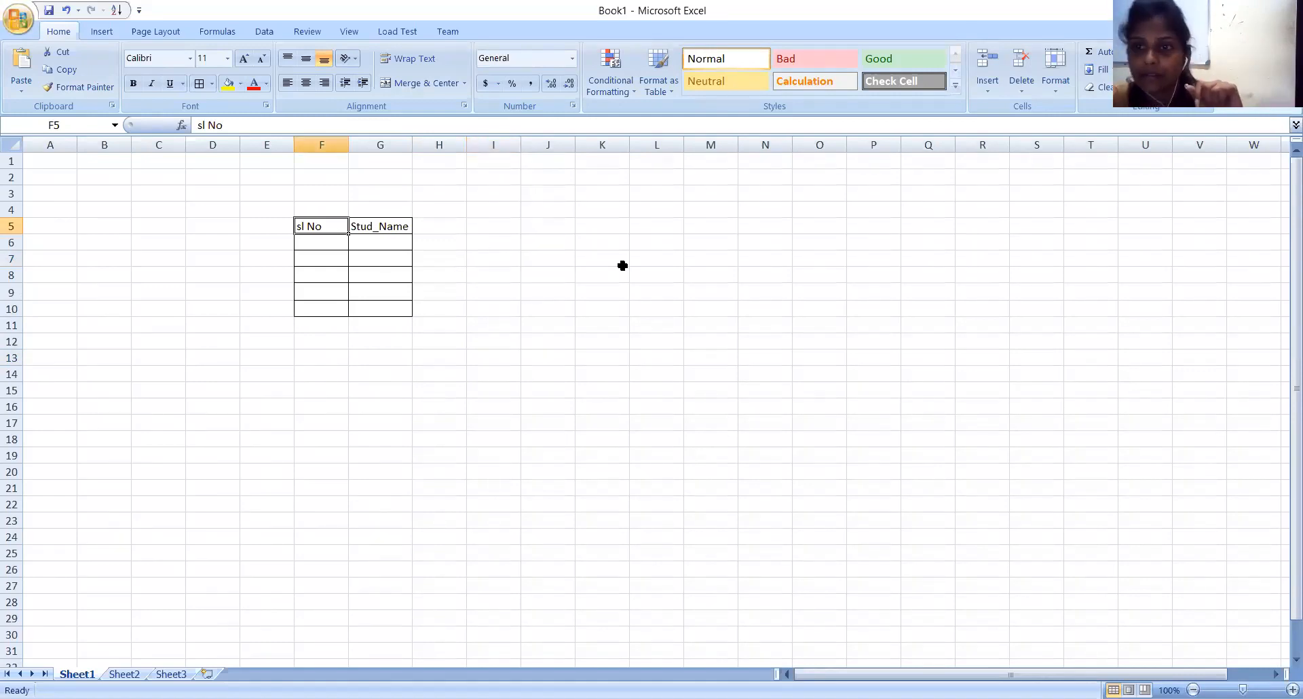
# Enter the sample entries "sl no", "gh", "lk", "dg", "hfdt" and "hs" down cells L8 to L13.
pyautogui.click(651, 273)
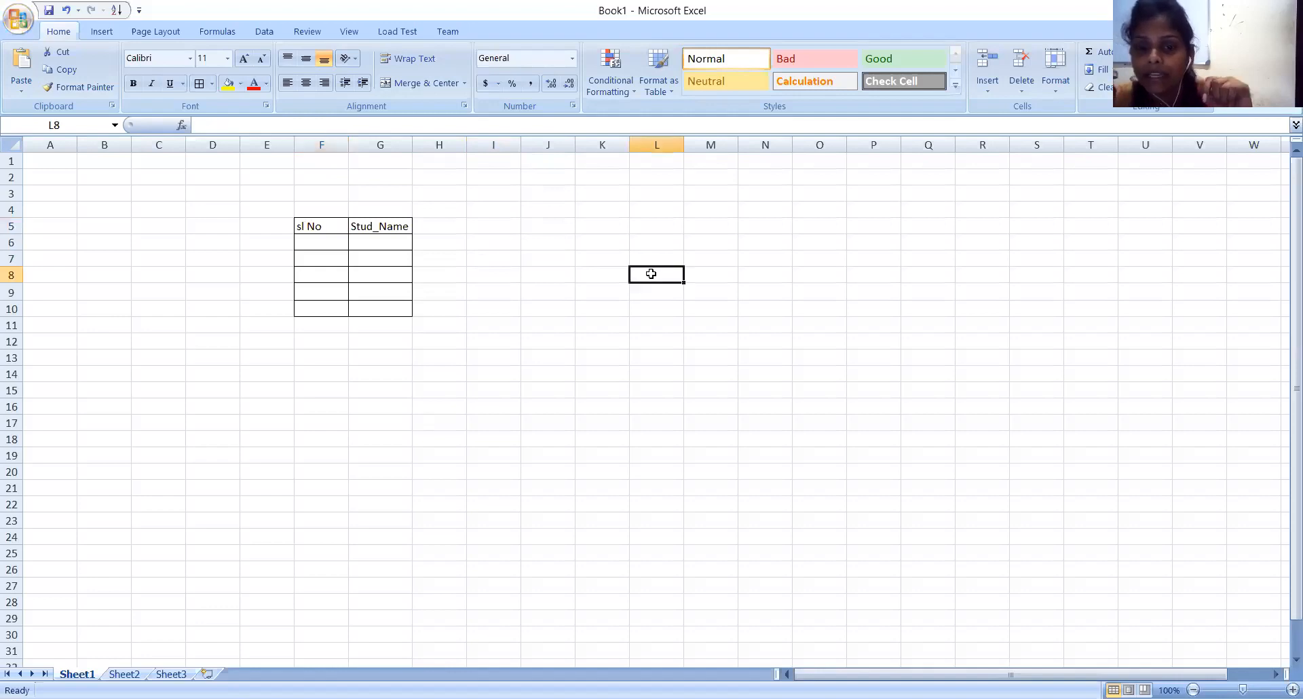
pyautogui.write('sl no')
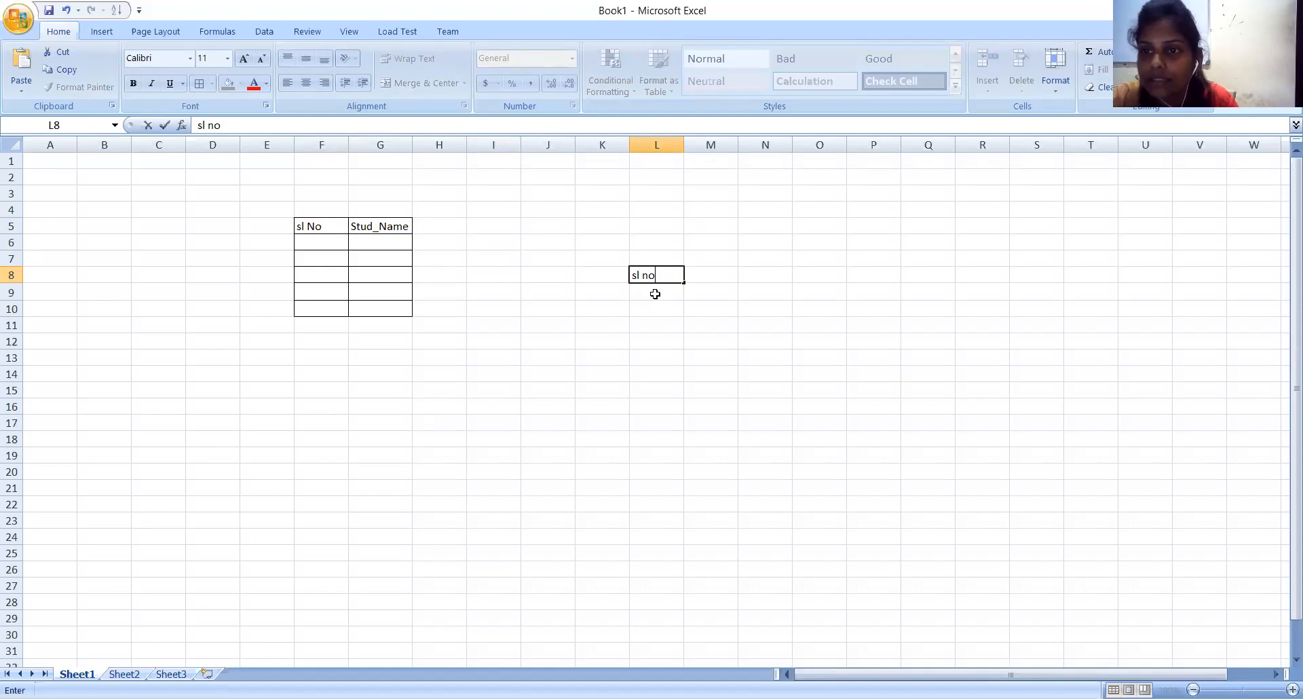
pyautogui.press('Return')
pyautogui.write('gh')
pyautogui.press('Return')
pyautogui.write('lk')
pyautogui.press('Return')
pyautogui.write('dg')
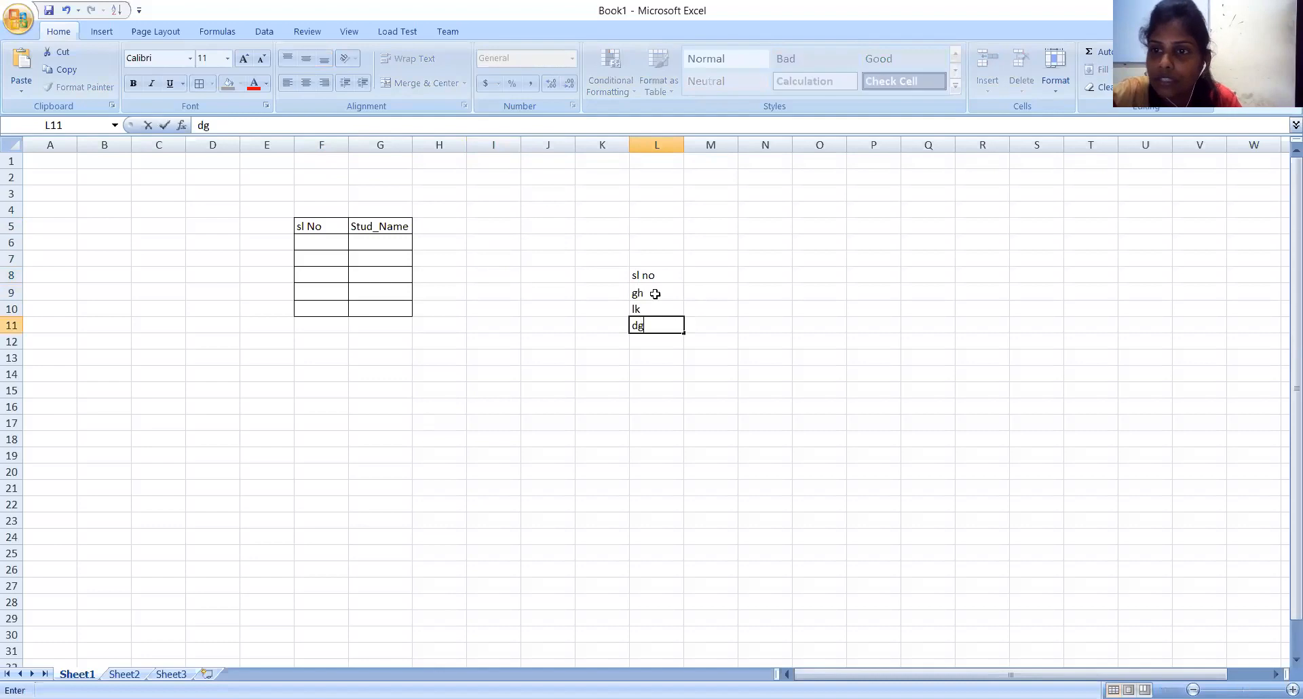
pyautogui.press('Return')
pyautogui.write('hfdt')
pyautogui.press('Return')
pyautogui.write('hs')
pyautogui.press('Return')
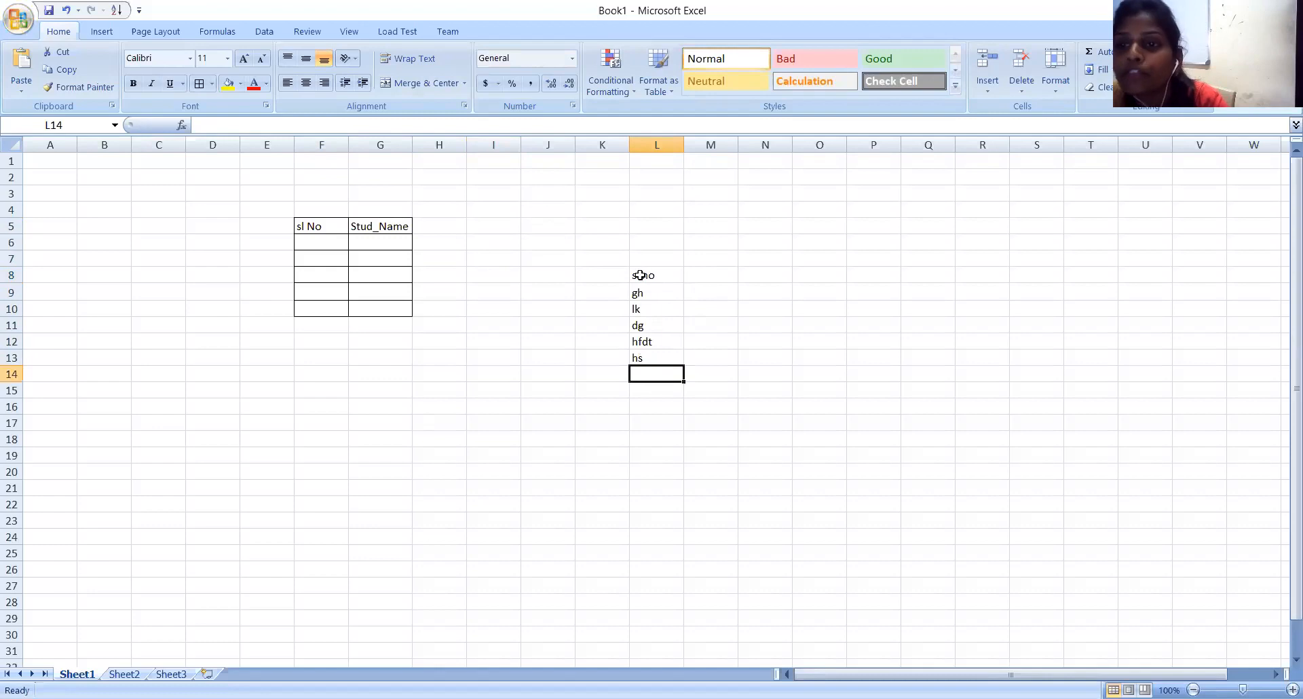
# Apply All Borders to the sample entries in the cell range L8:L13.
pyautogui.moveTo(633, 269); pyautogui.dragTo(657, 354)
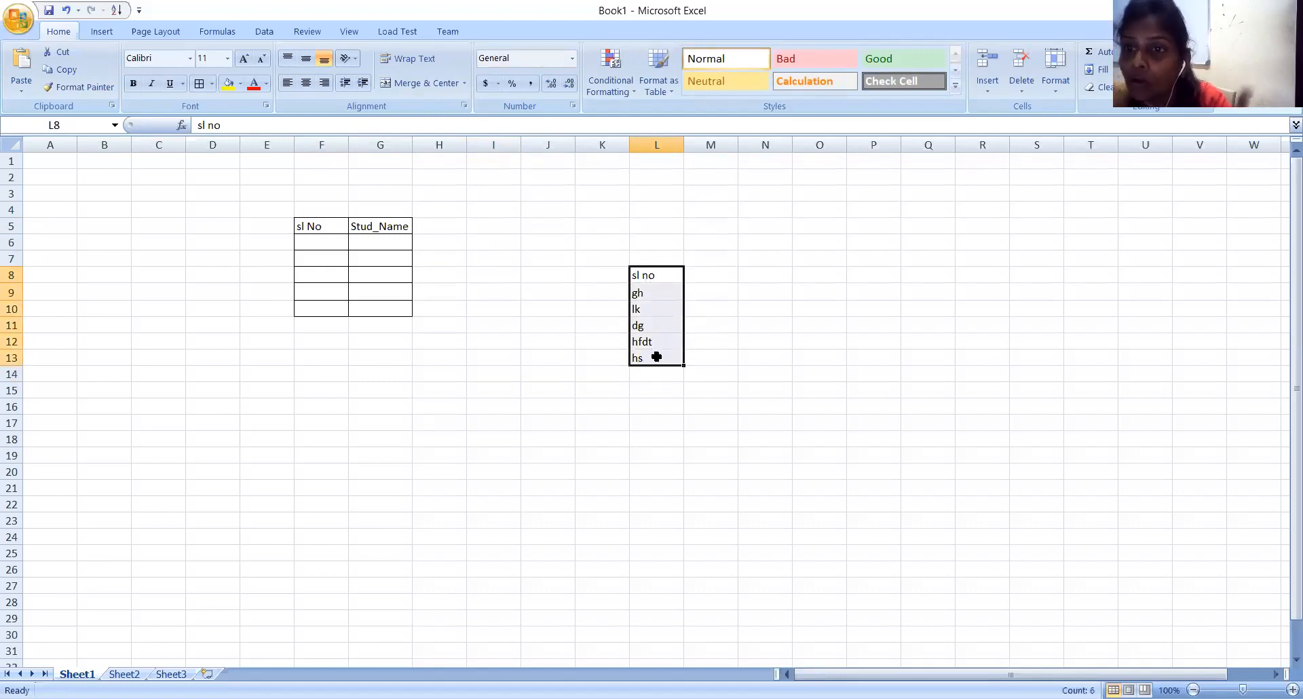
pyautogui.click(212, 85)
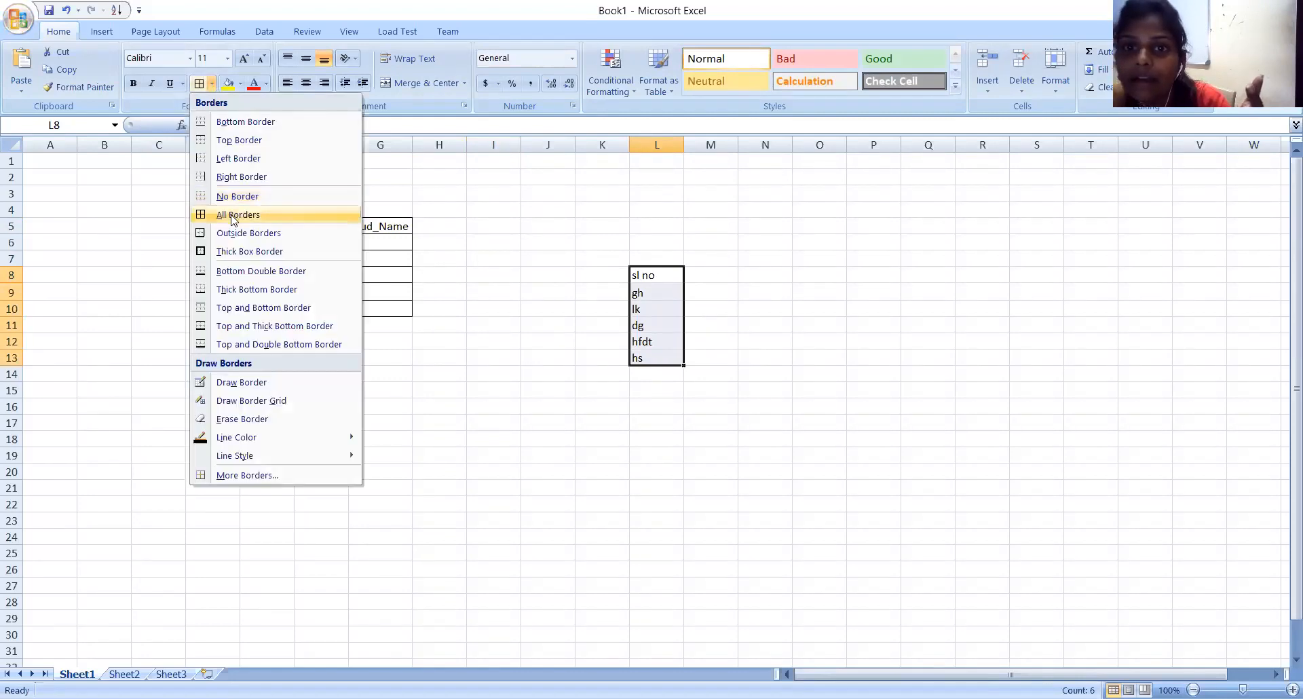
pyautogui.click(231, 216)
pyautogui.click(406, 369)
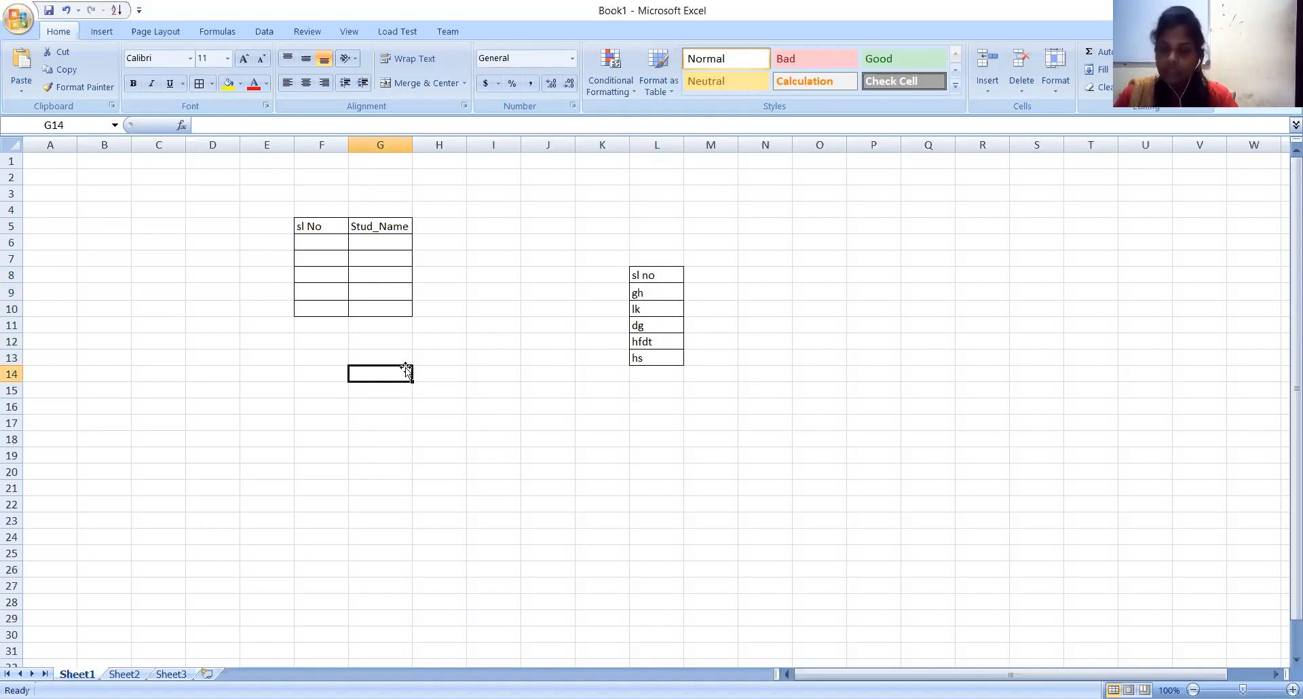
pyautogui.click(572, 222)
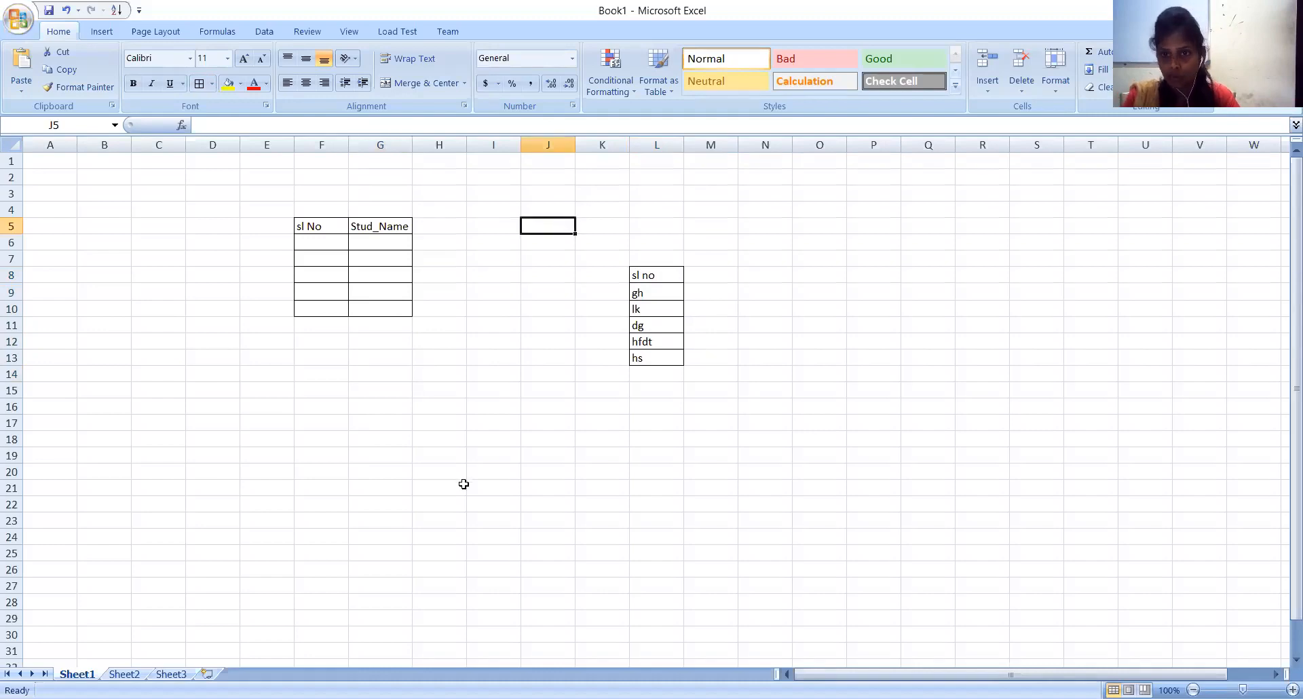
# Undo the borders and all the sample entries in the cell range L8:L13.
pyautogui.hotkey('ctrl', 'z')
pyautogui.hotkey('ctrl', 'z')
pyautogui.hotkey('ctrl', 'z')
pyautogui.hotkey('ctrl', 'z')
pyautogui.hotkey('ctrl', 'z')
pyautogui.hotkey('ctrl', 'z')
pyautogui.hotkey('ctrl', 'z')
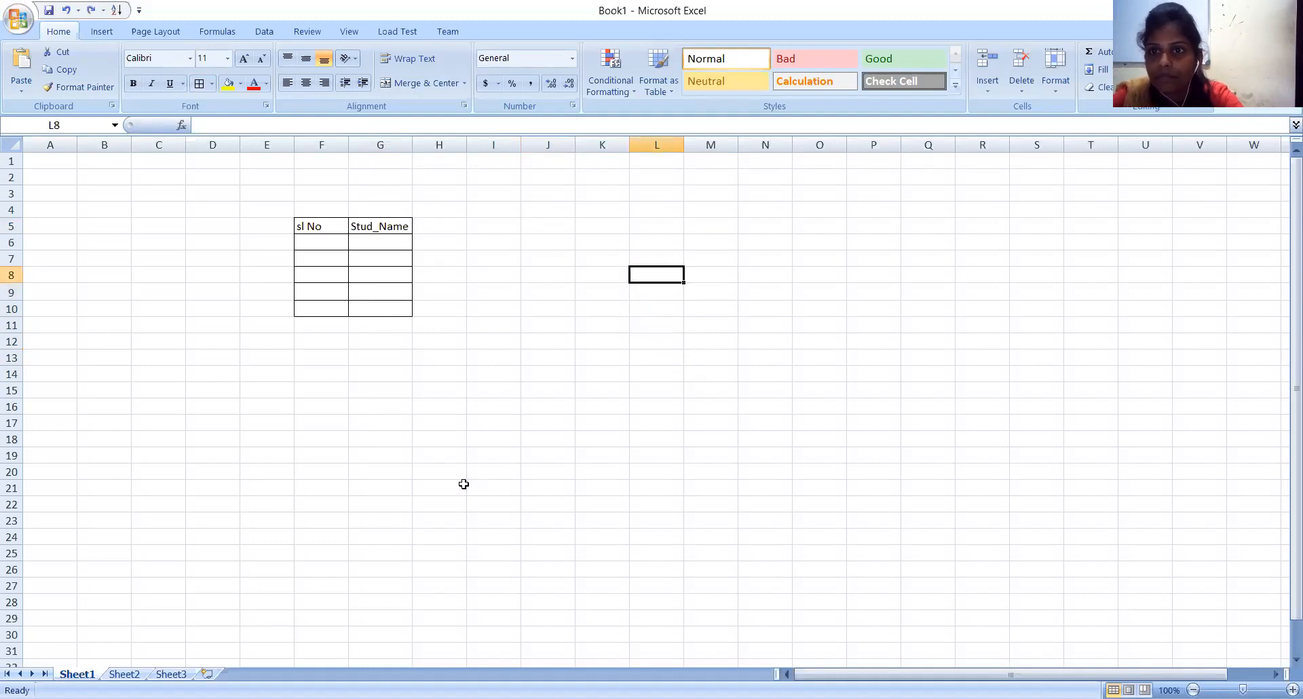
# Enter the serial numbers 1 to 5 under the sl No header in cells F6 to F10.
pyautogui.click(316, 242)
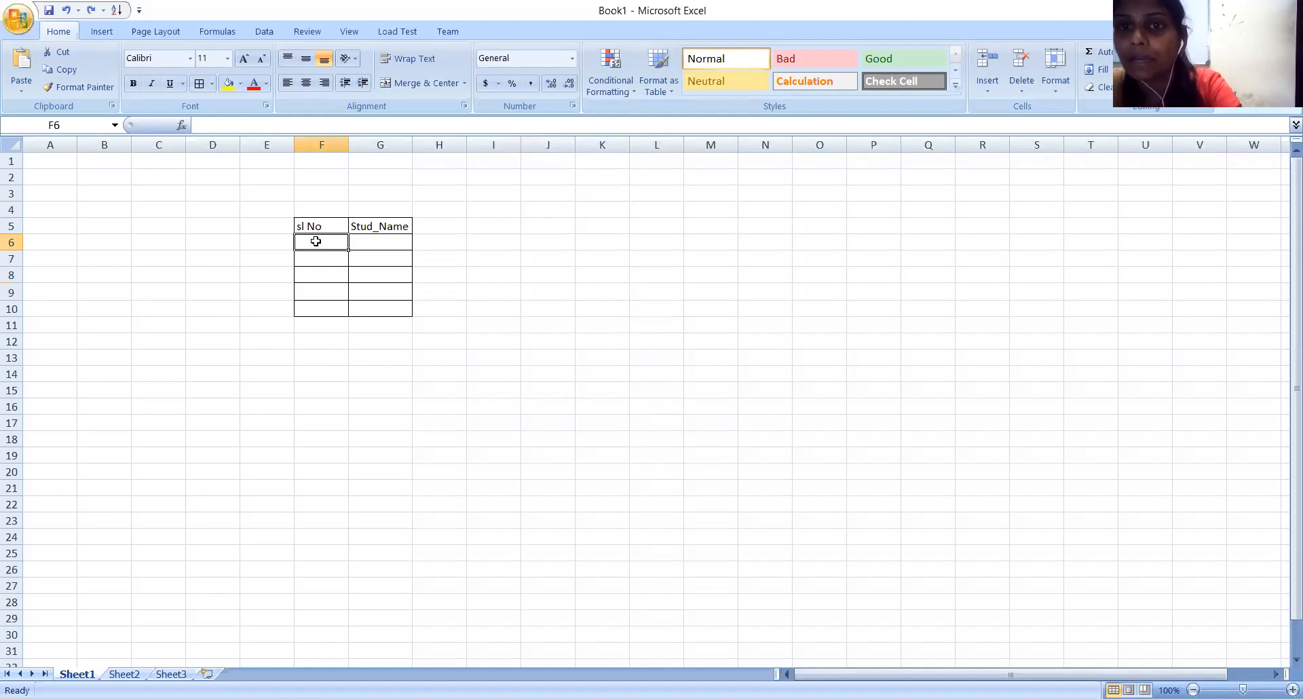
pyautogui.write('1')
pyautogui.press('Return')
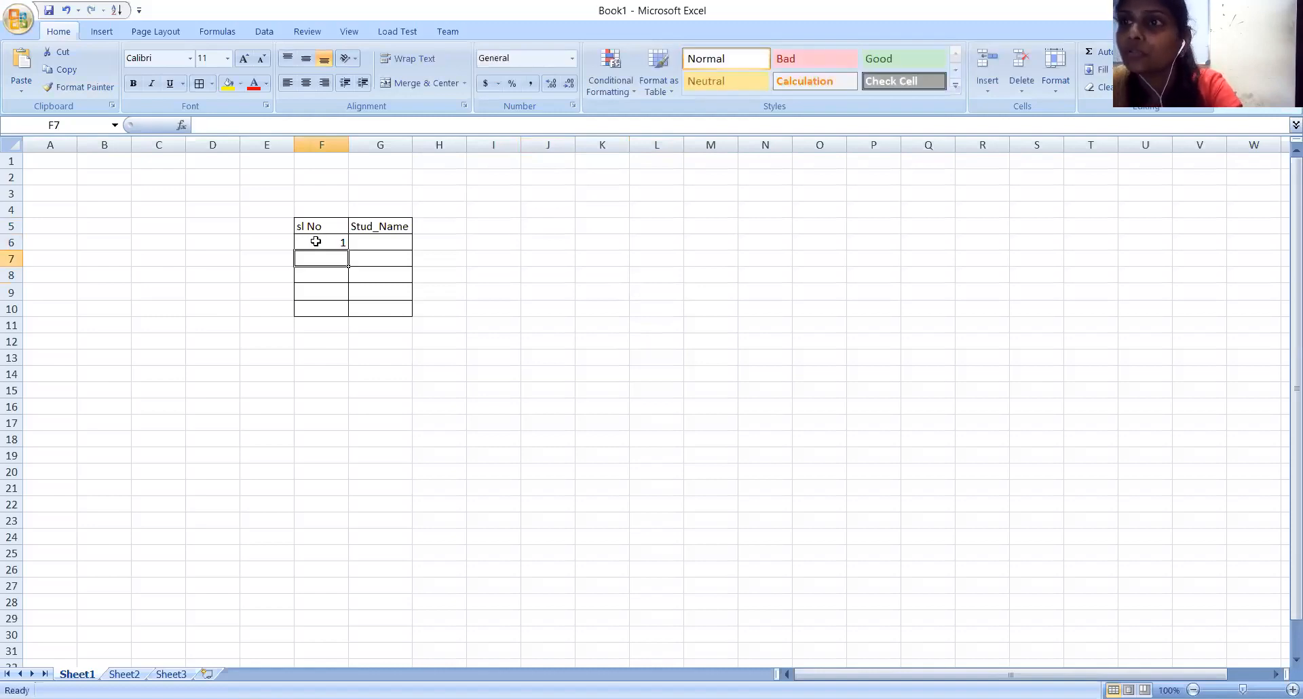
pyautogui.write('2')
pyautogui.press('Return')
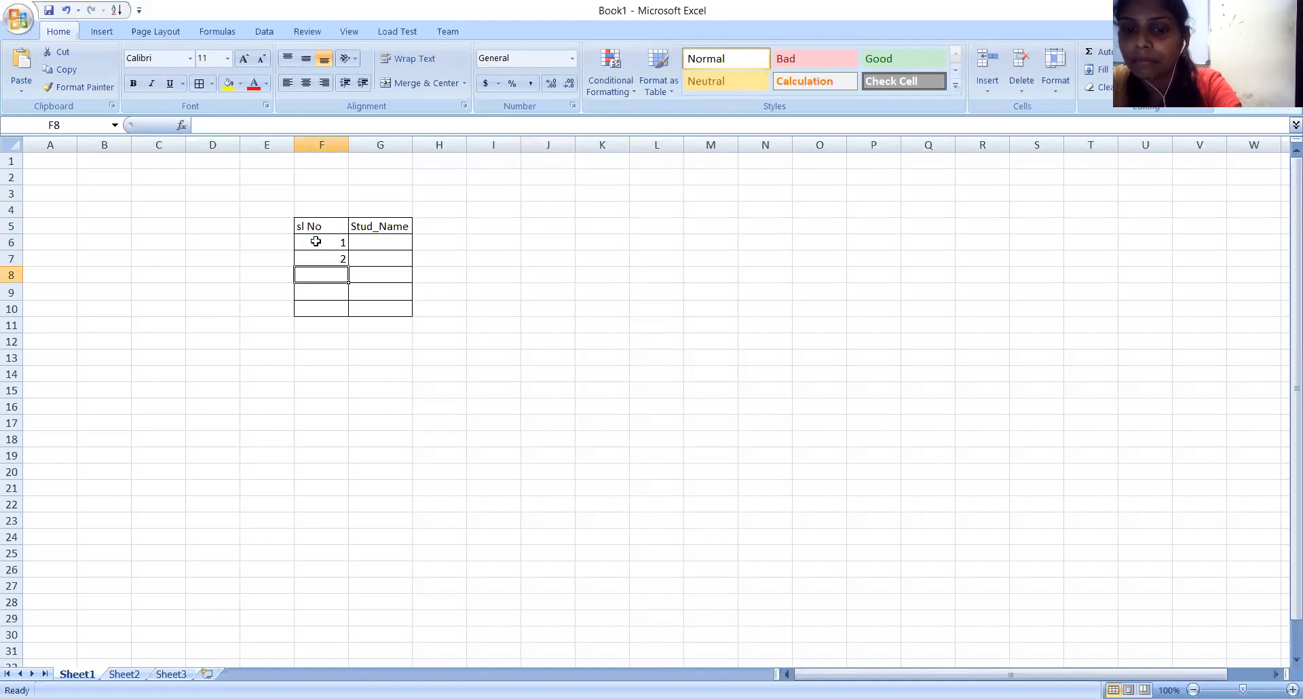
pyautogui.write('3')
pyautogui.press('Return')
pyautogui.write('4')
pyautogui.press('Return')
pyautogui.write('5')
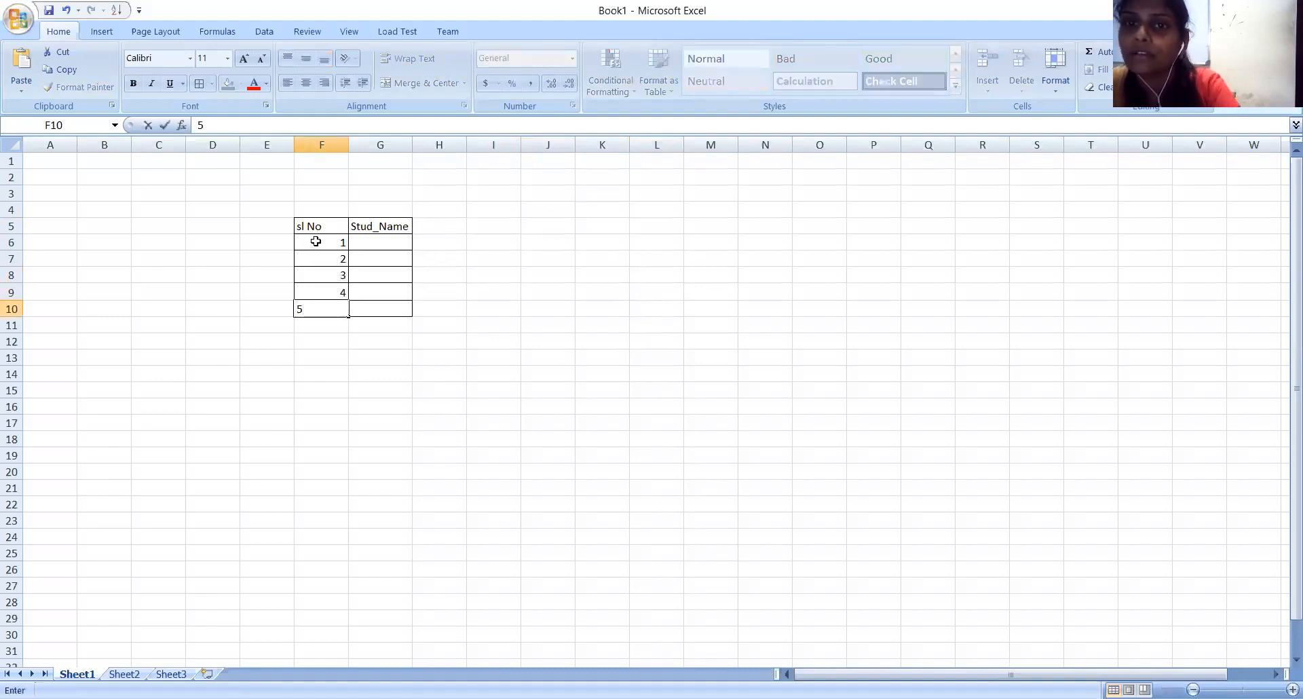
pyautogui.click(535, 239)
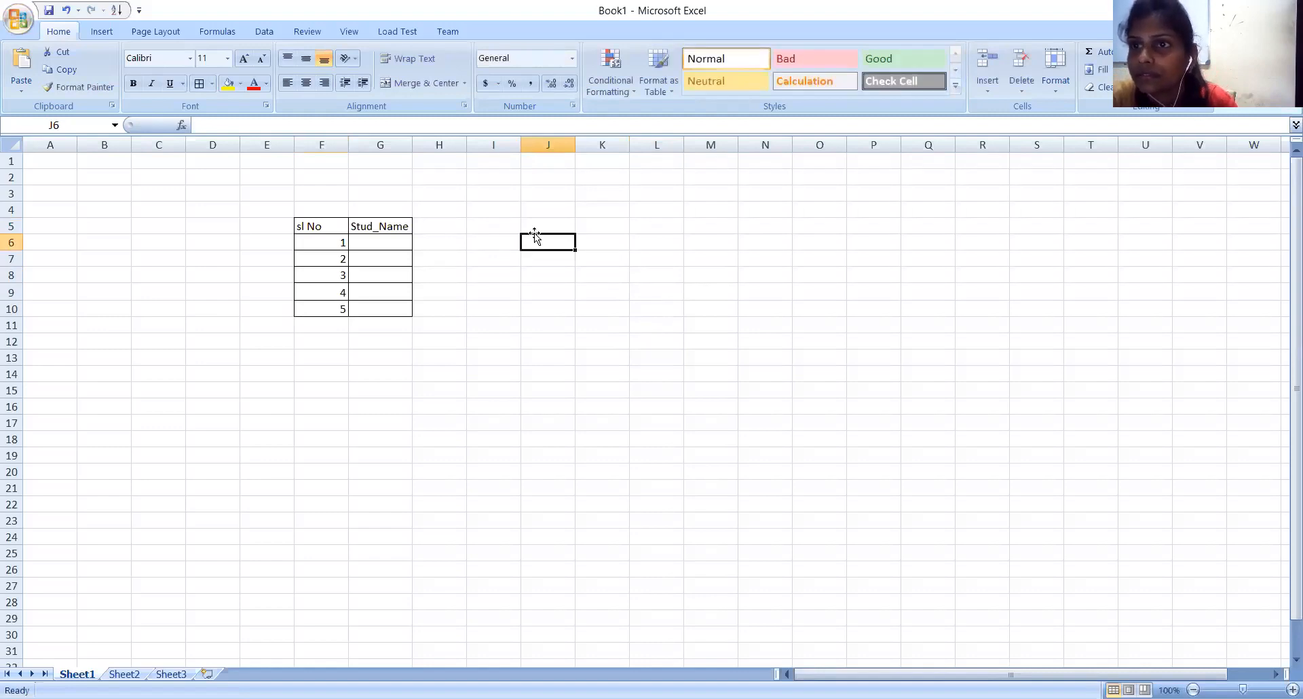
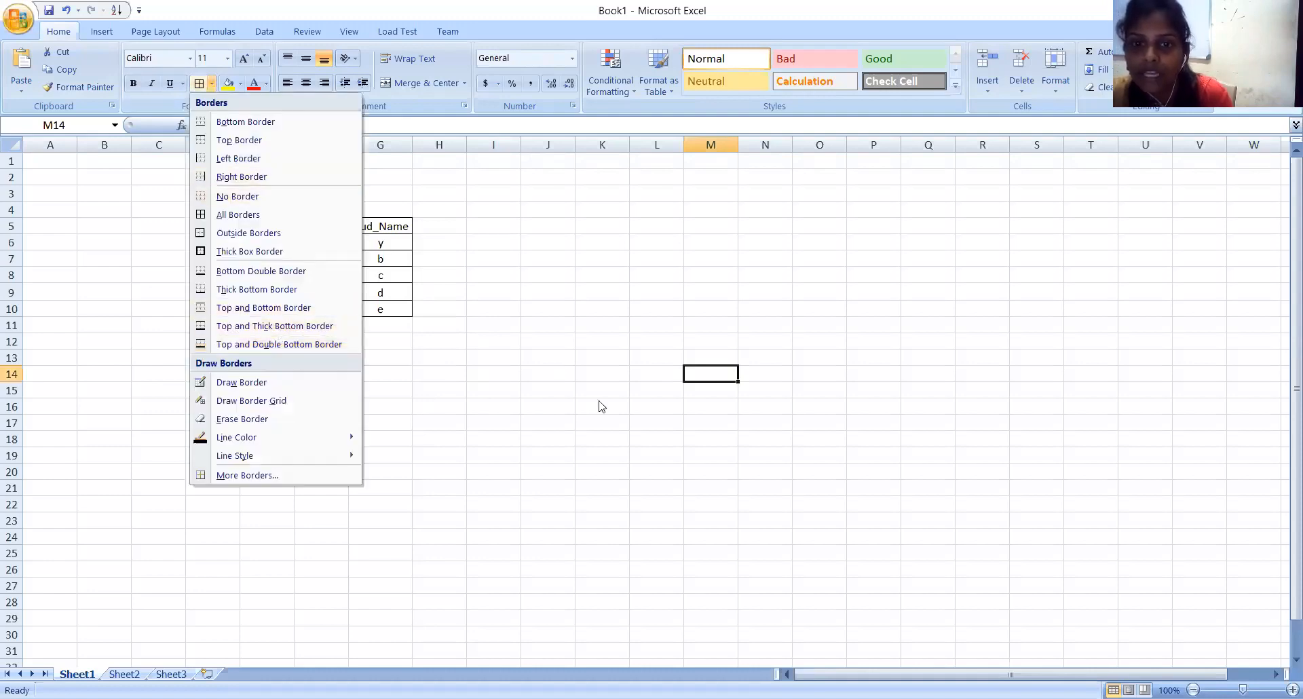
# Replace the student name in cell G6 with "z".
pyautogui.click(507, 312)
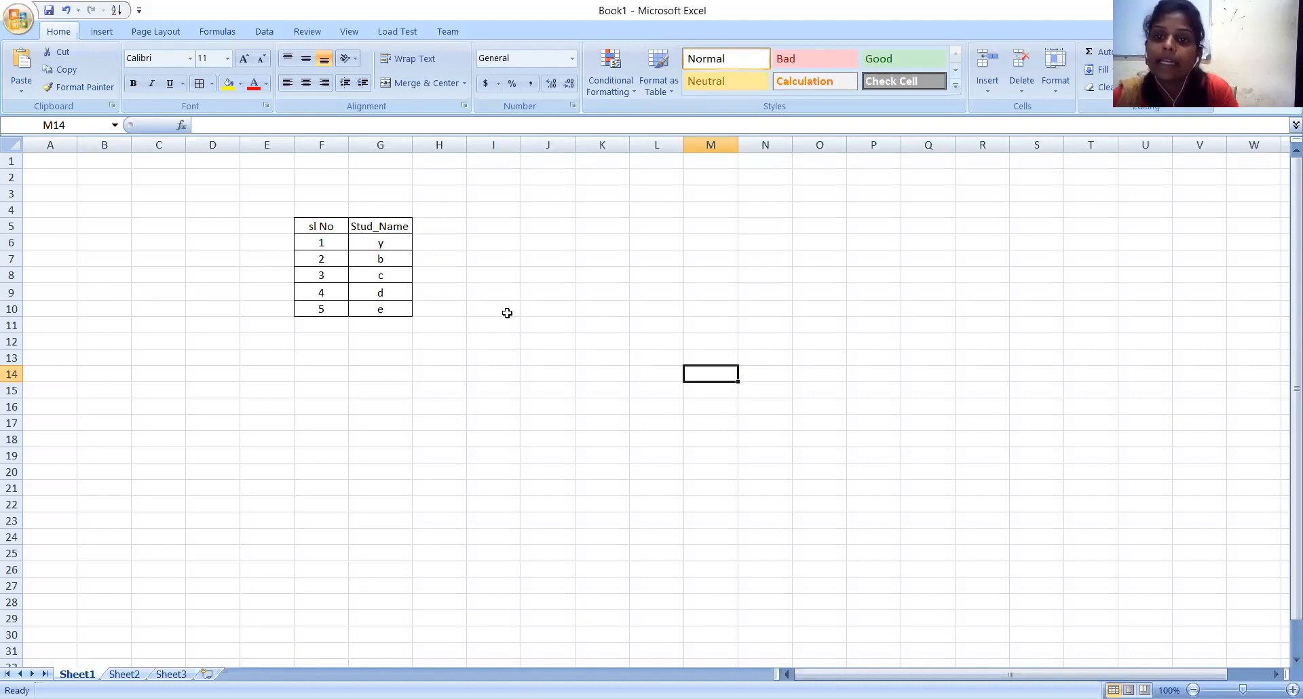
pyautogui.click(394, 243)
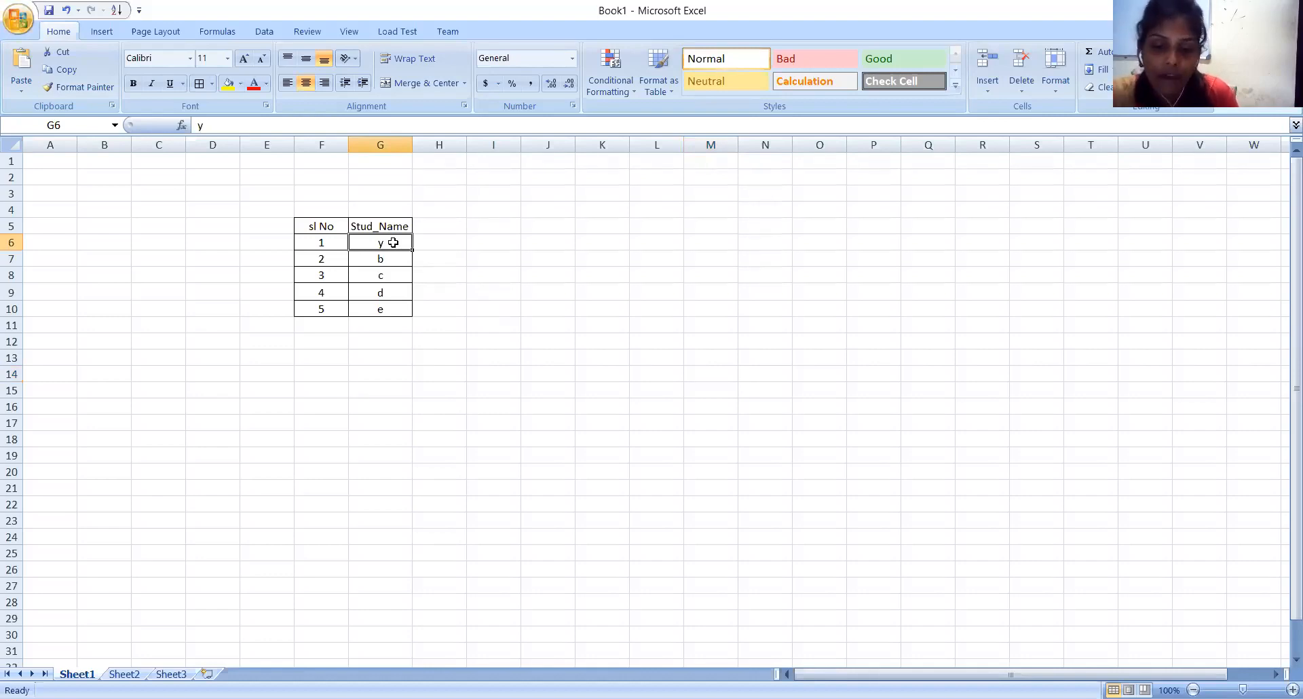
pyautogui.write('z')
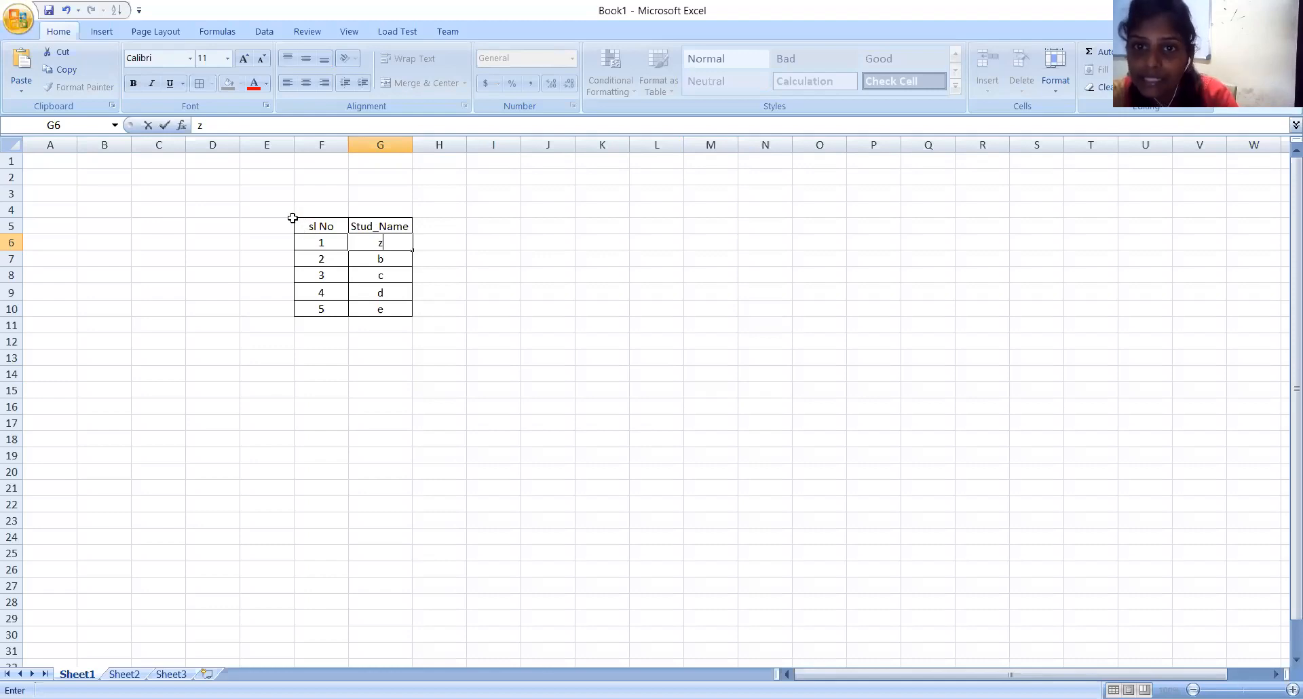
# Copy the student table in F5:G10 and paste the copy starting at cell M6.
pyautogui.moveTo(293, 218); pyautogui.dragTo(380, 309)
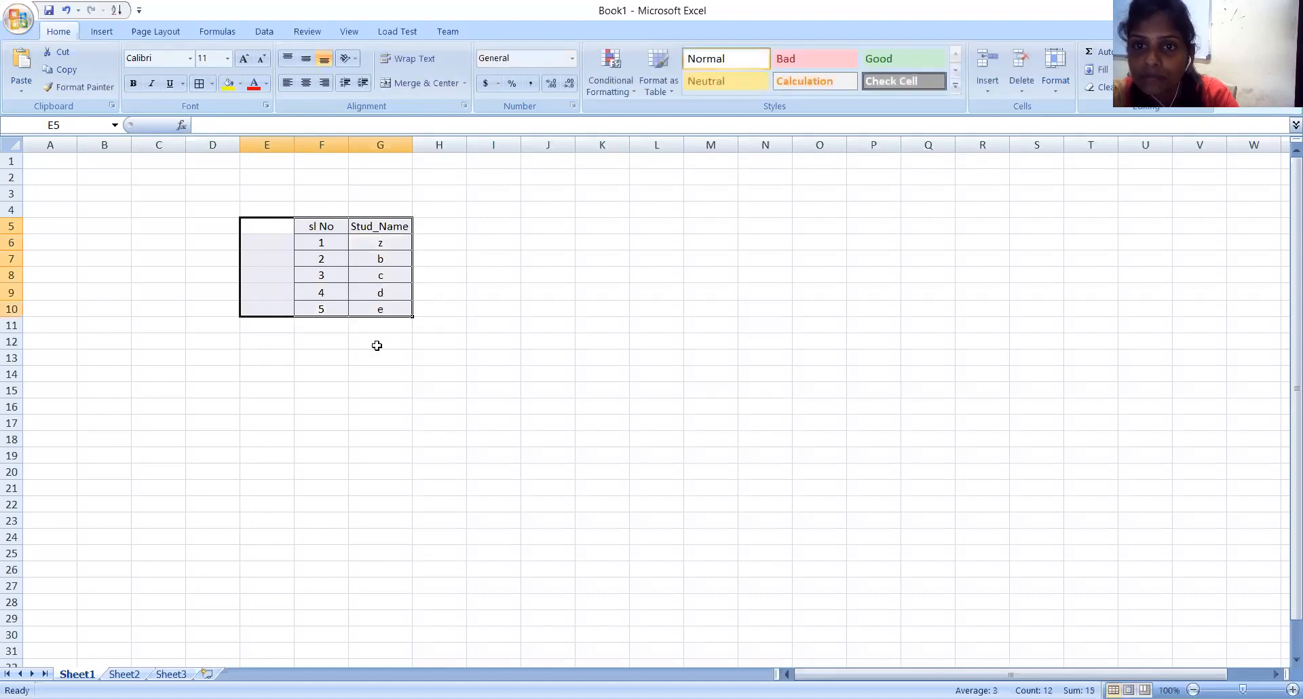
pyautogui.click(376, 342)
pyautogui.moveTo(312, 224); pyautogui.dragTo(384, 308)
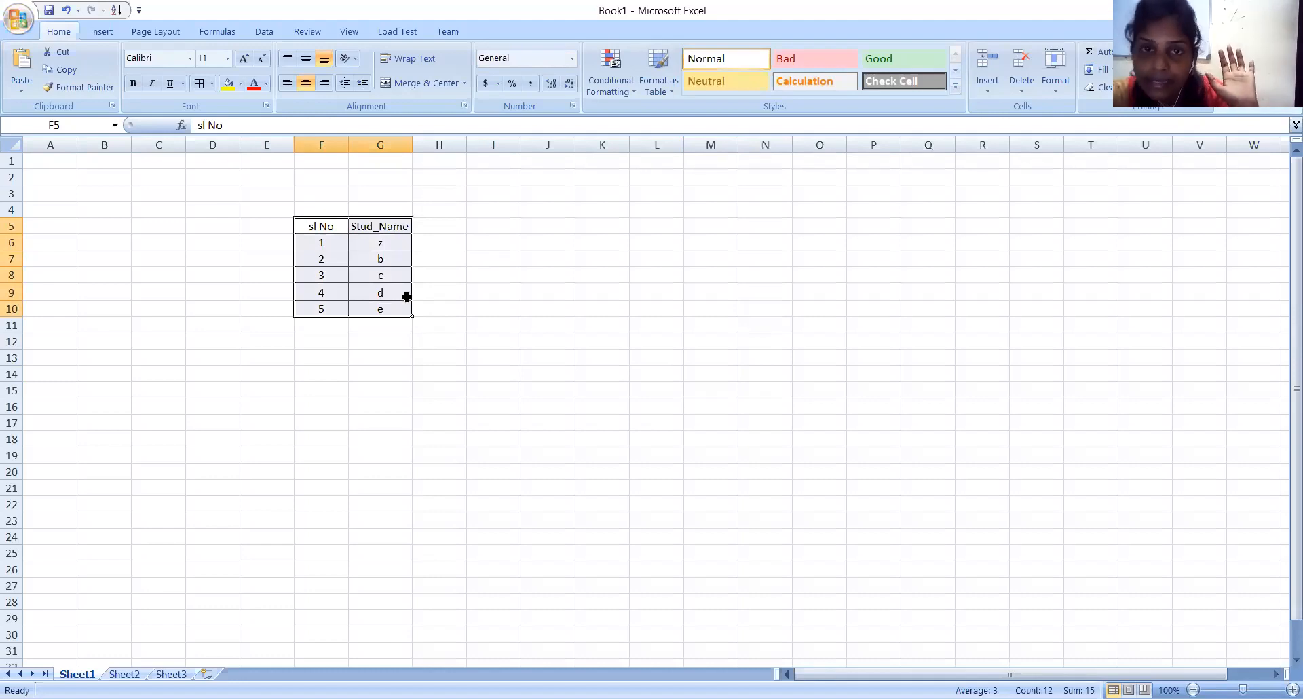
pyautogui.rightClick(407, 300)
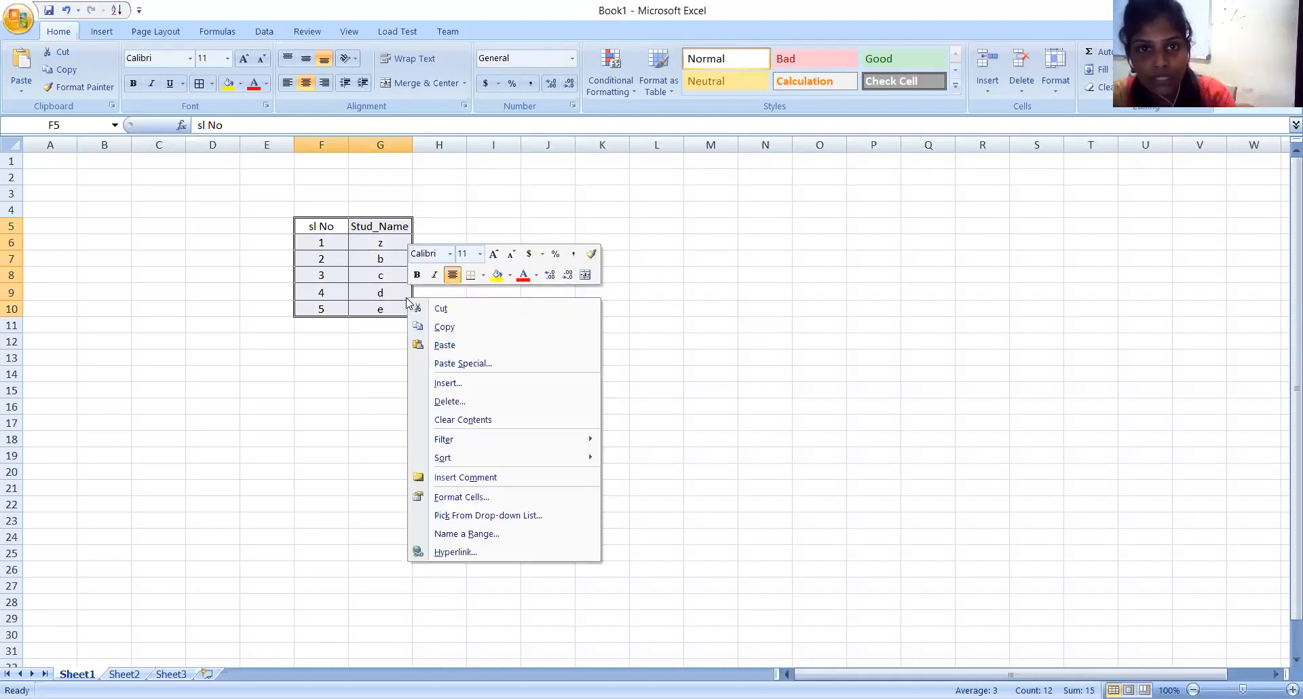
pyautogui.click(442, 328)
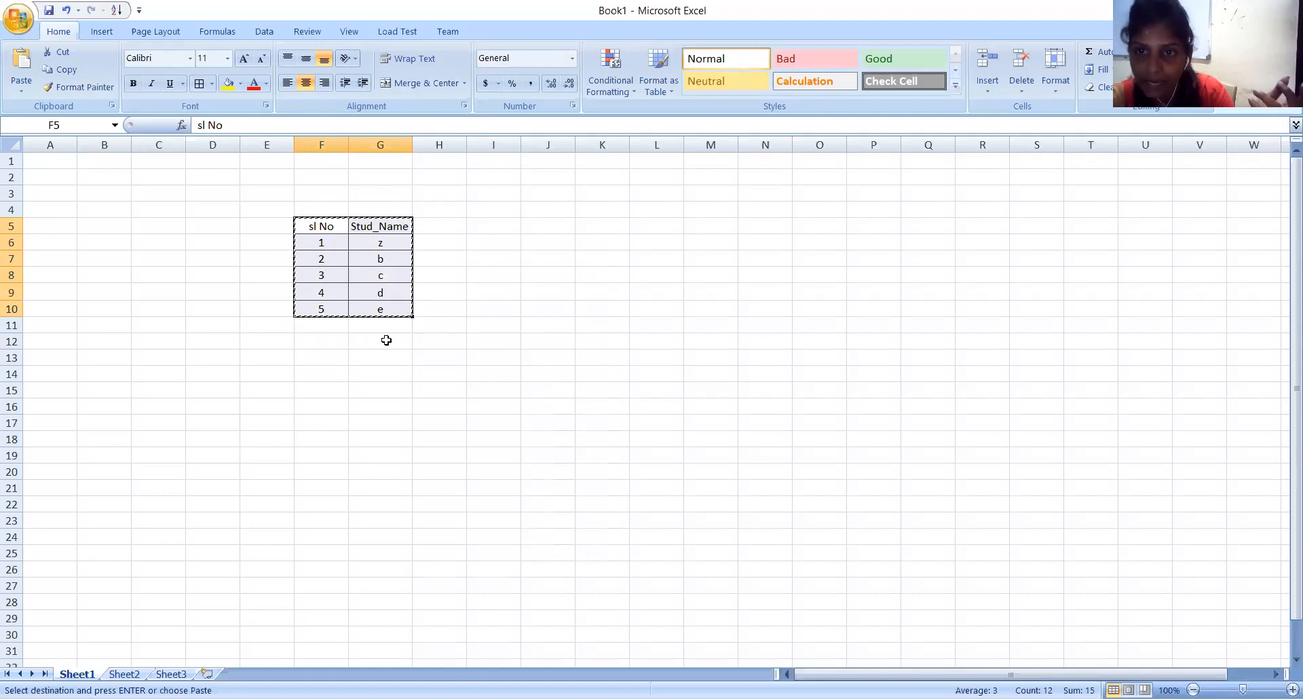
pyautogui.click(710, 243)
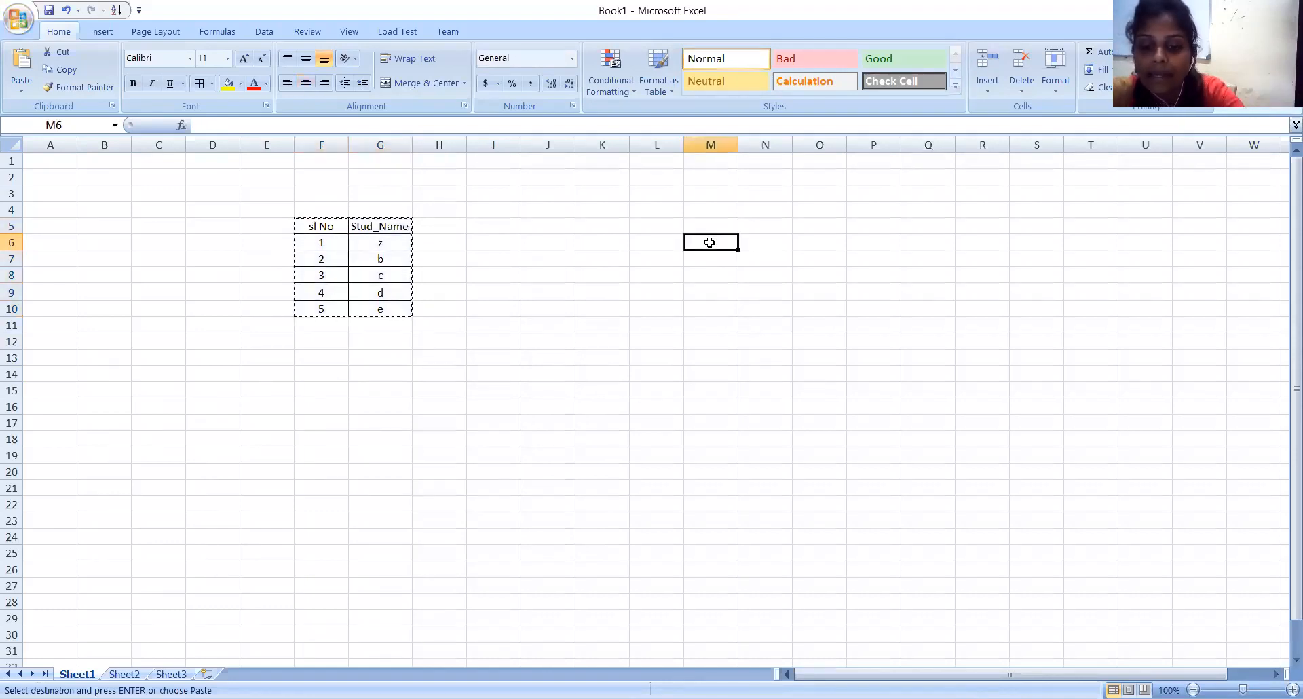
pyautogui.hotkey('ctrl', 'v')
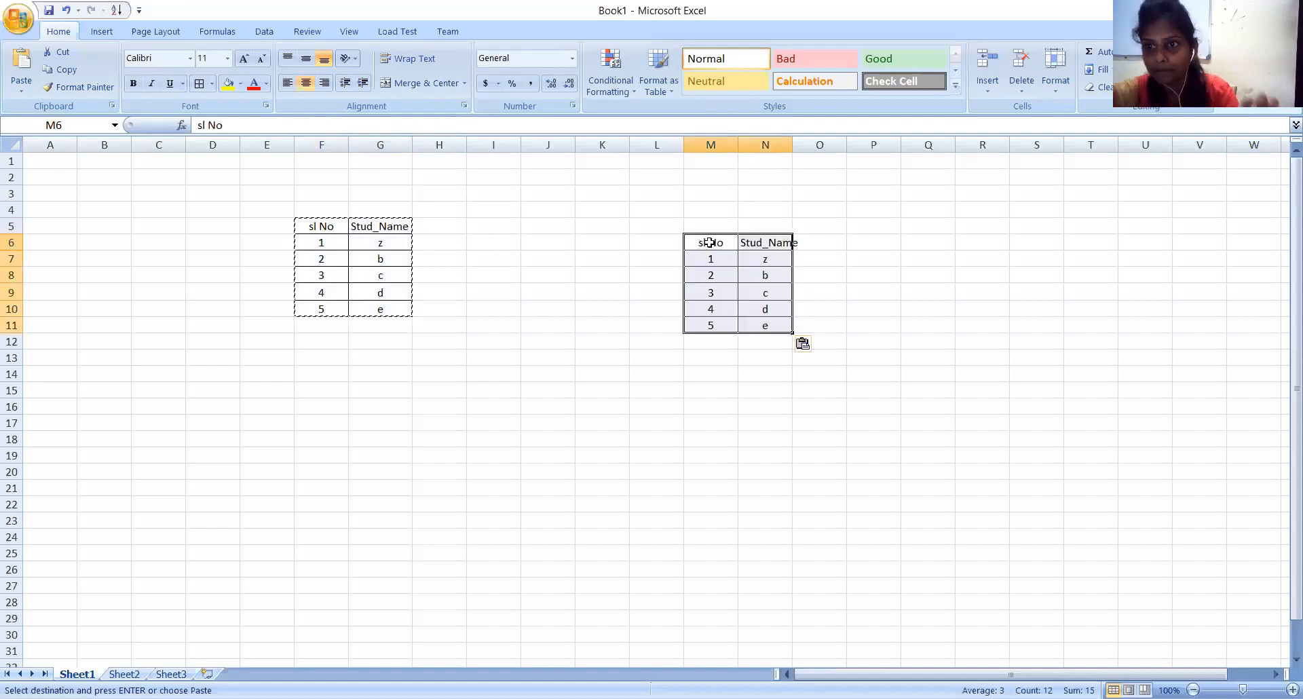
# Widen column N so the Stud_Name header of the pasted table fits within its cell.
pyautogui.click(507, 402)
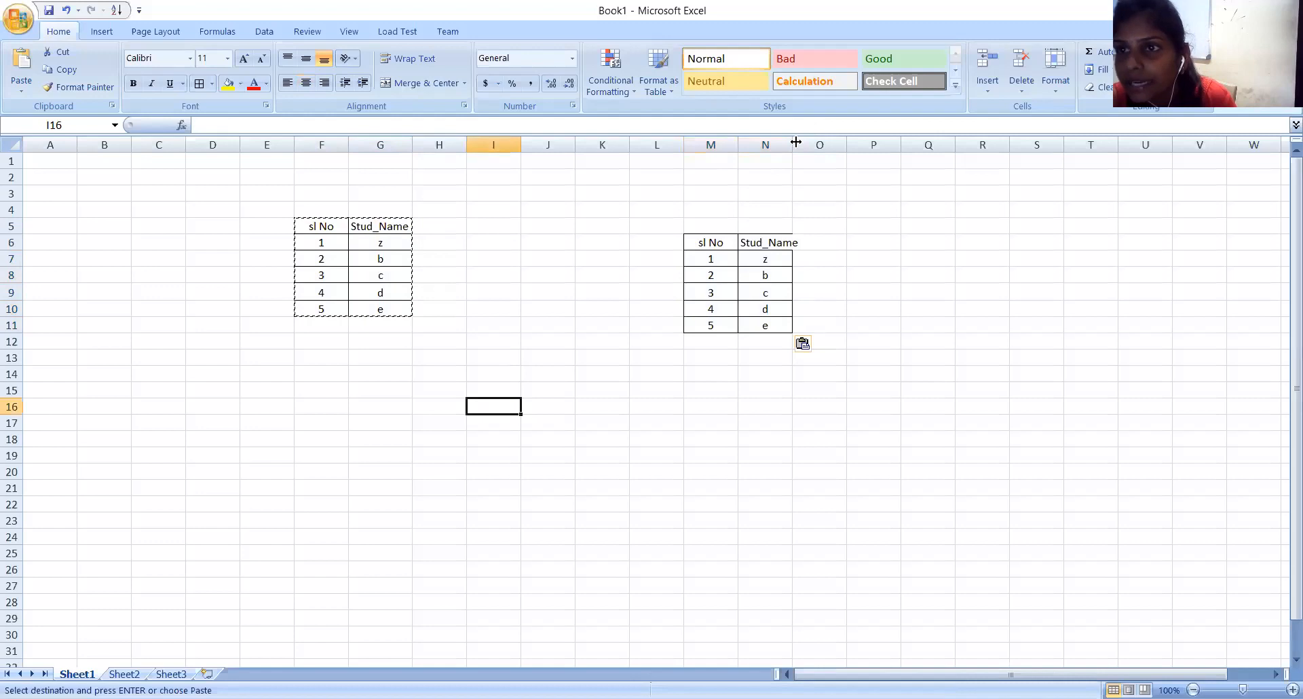
pyautogui.moveTo(792, 144); pyautogui.dragTo(800, 144)
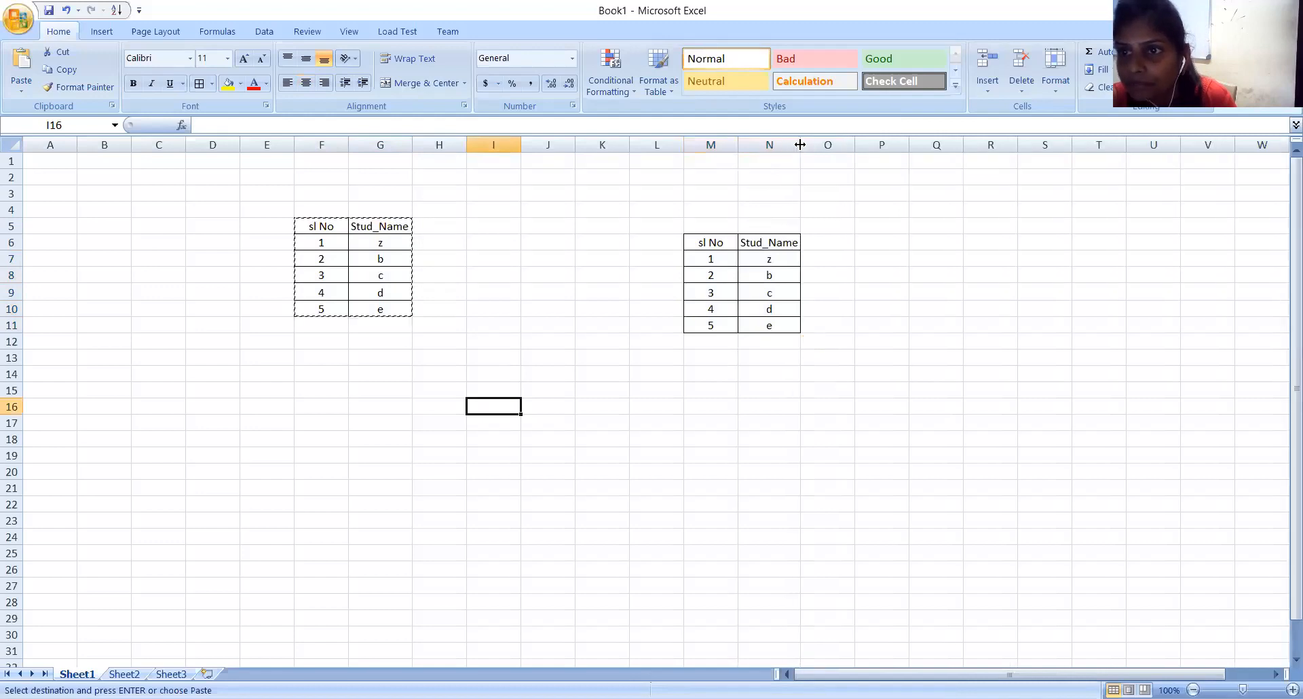
pyautogui.click(597, 384)
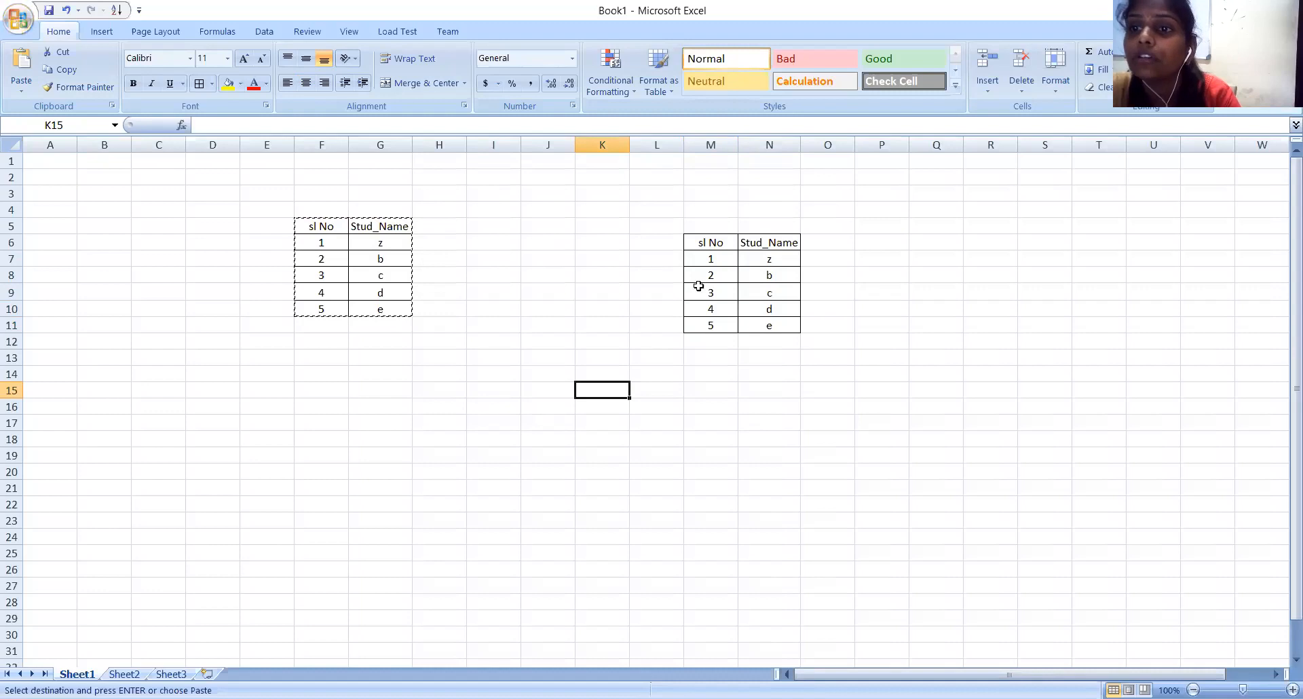
# Undo the widening of column N and the pasted copy of the student table.
pyautogui.hotkey('ctrl', 'z')
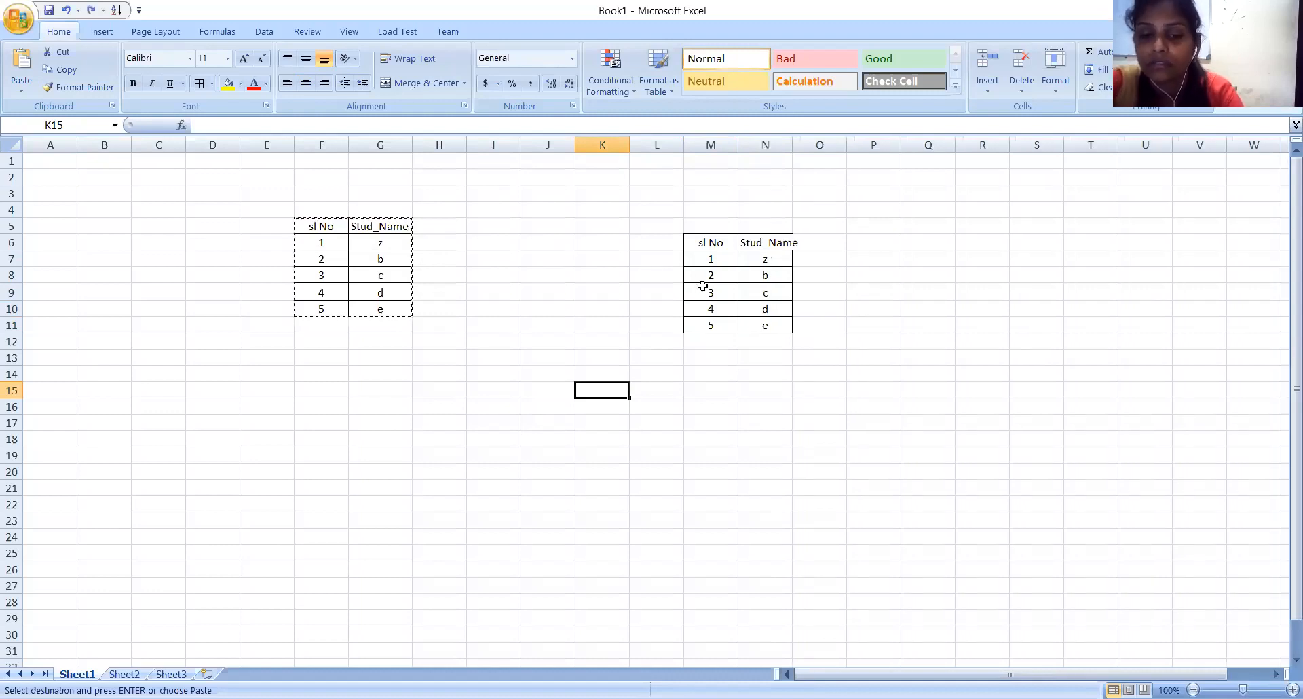
pyautogui.hotkey('ctrl', 'z')
pyautogui.click(422, 210)
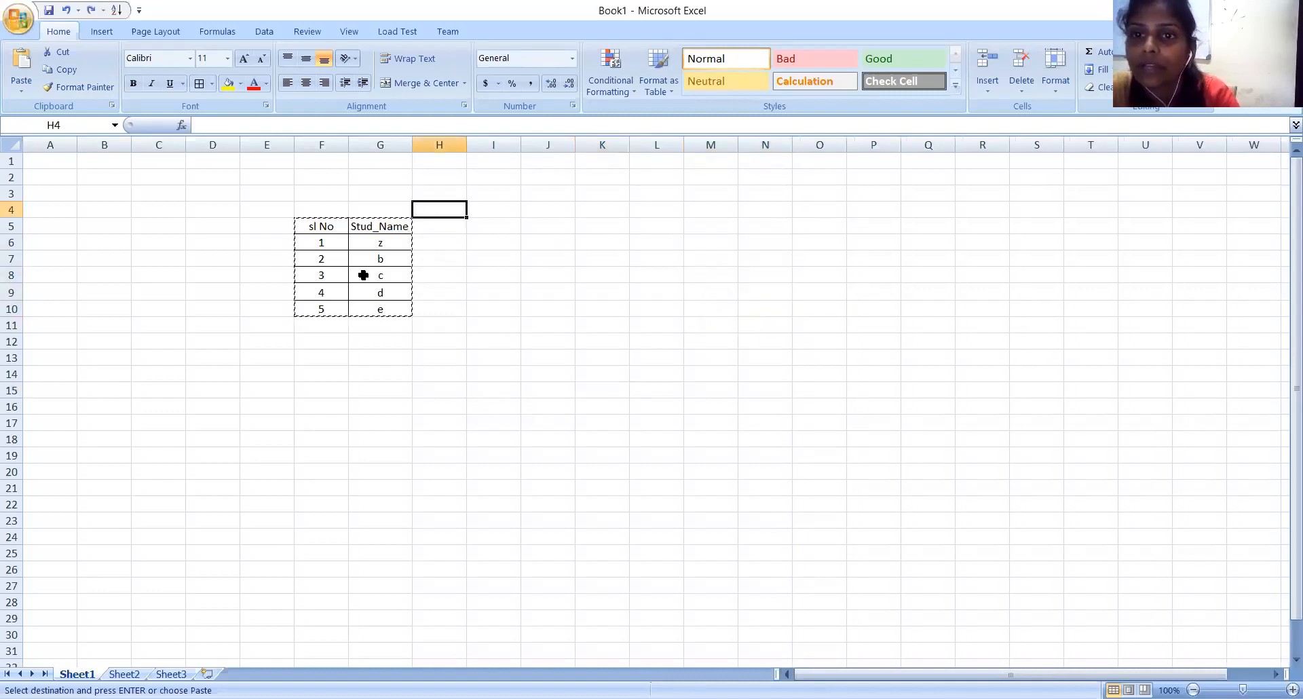
pyautogui.click(365, 274)
pyautogui.moveTo(297, 223); pyautogui.dragTo(384, 306)
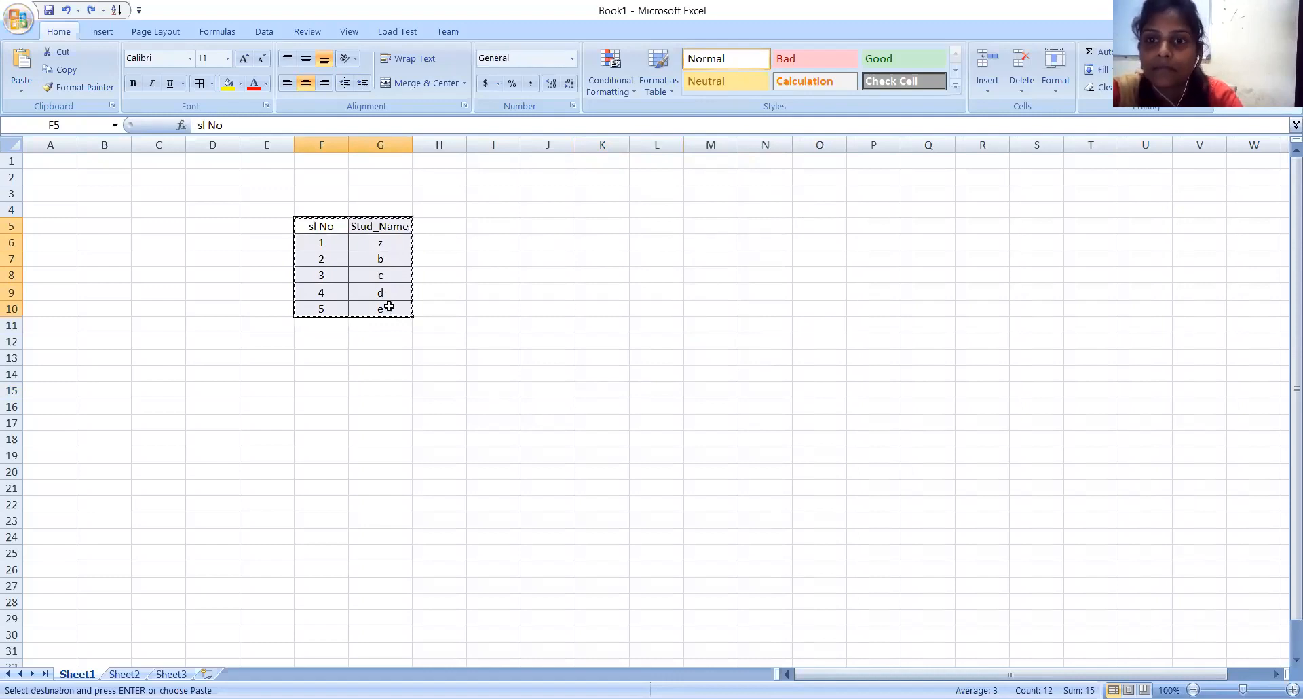
pyautogui.click(464, 275)
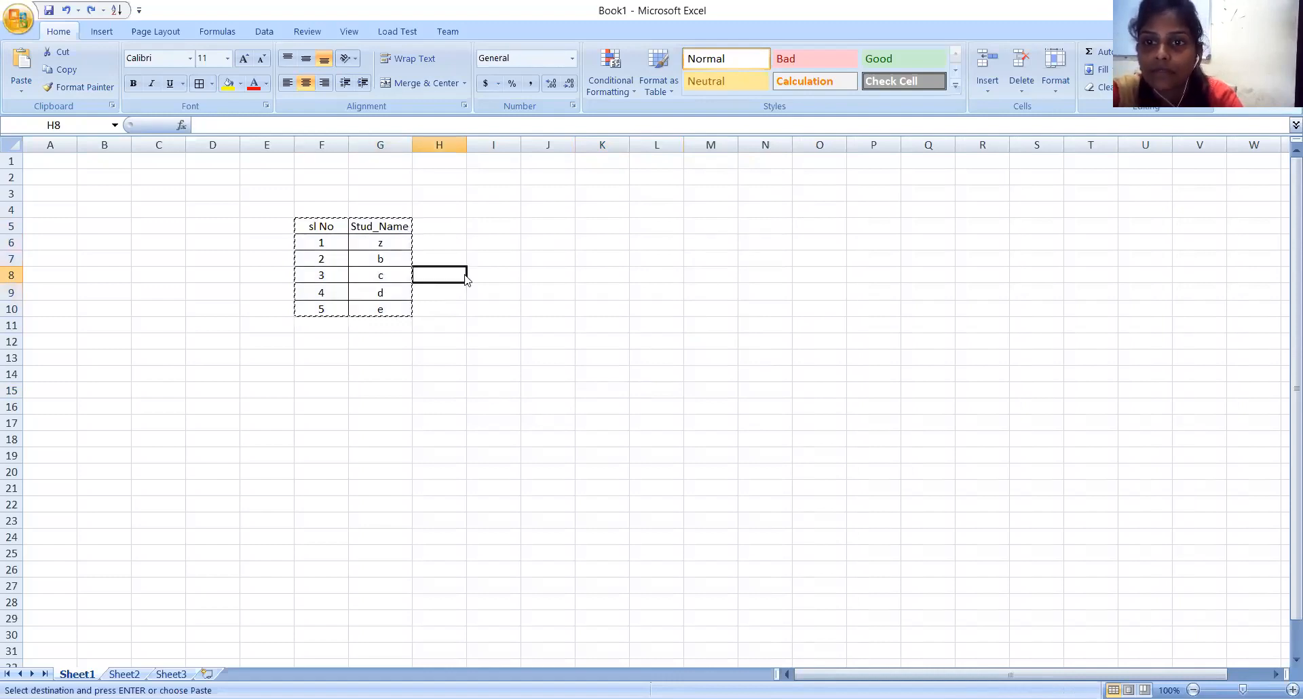
pyautogui.click(224, 425)
# Undo the name changes in cell G6 and the alignment changes in the student table F5:G10.
pyautogui.hotkey('ctrl', 'z')
pyautogui.hotkey('ctrl', 'z')
pyautogui.hotkey('ctrl', 'z')
pyautogui.hotkey('ctrl', 'z')
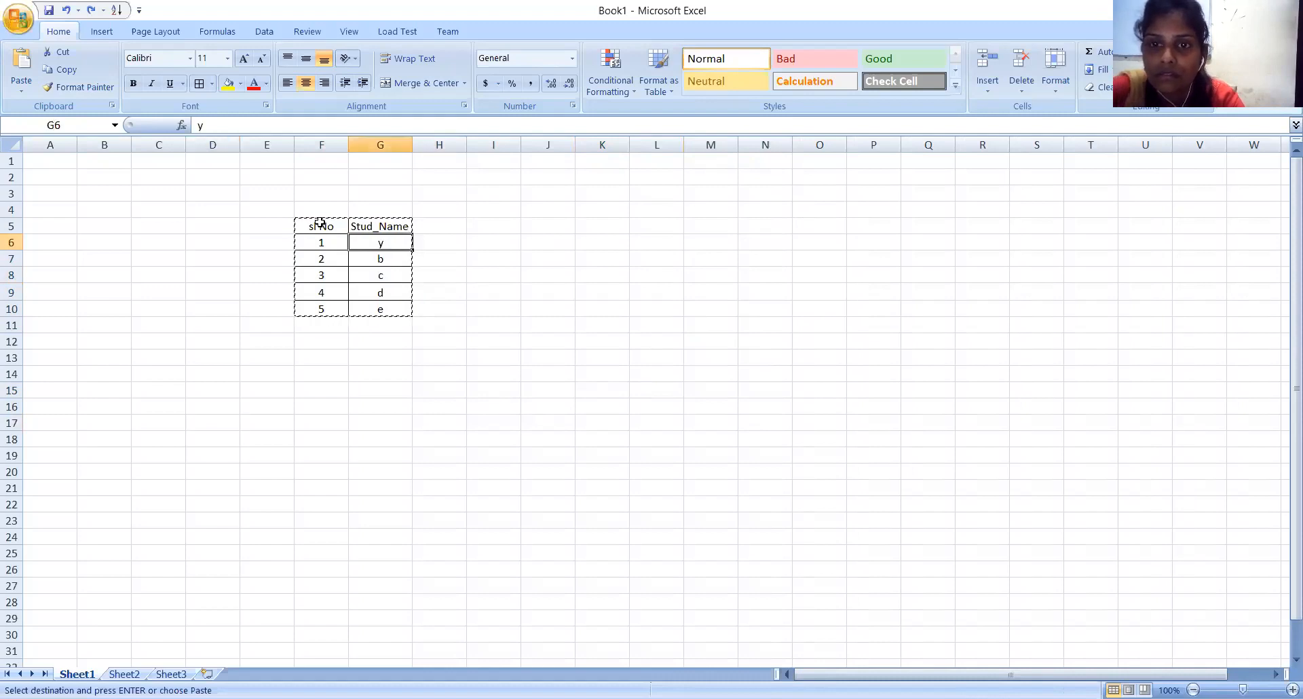
pyautogui.hotkey('ctrl', 'z')
pyautogui.hotkey('ctrl', 'z')
pyautogui.hotkey('ctrl', 'z')
pyautogui.hotkey('ctrl', 'z')
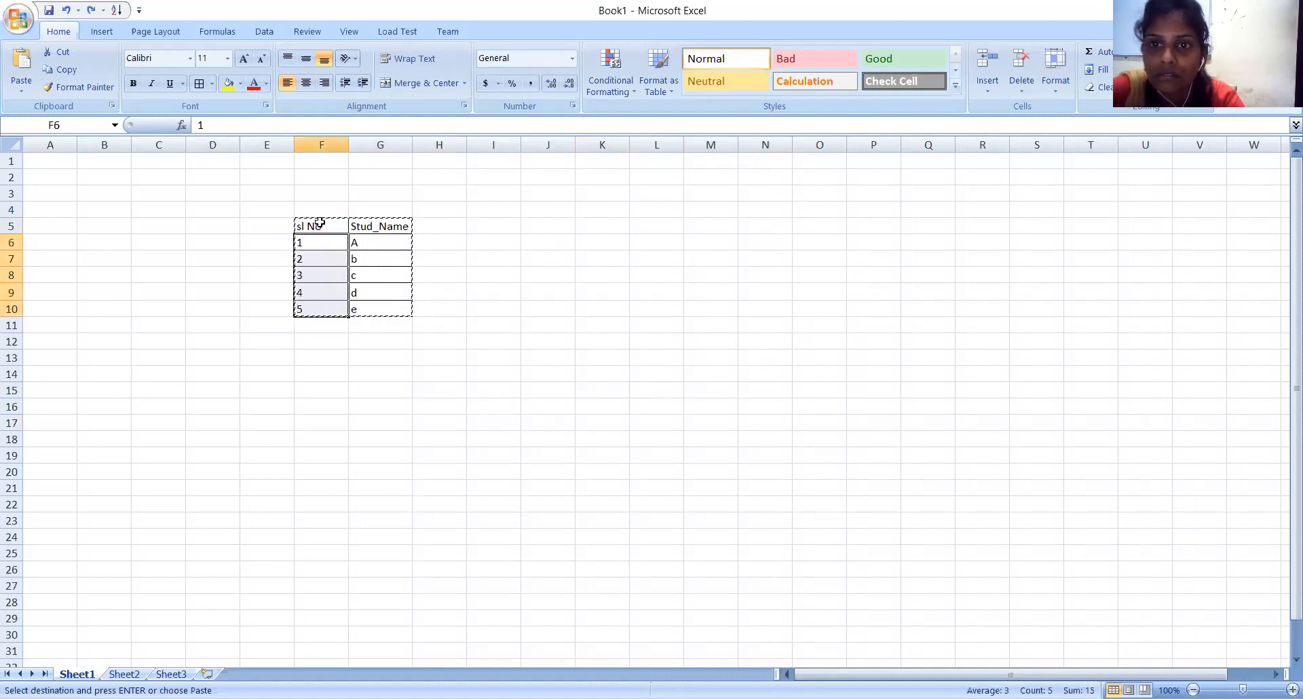
pyautogui.click(659, 180)
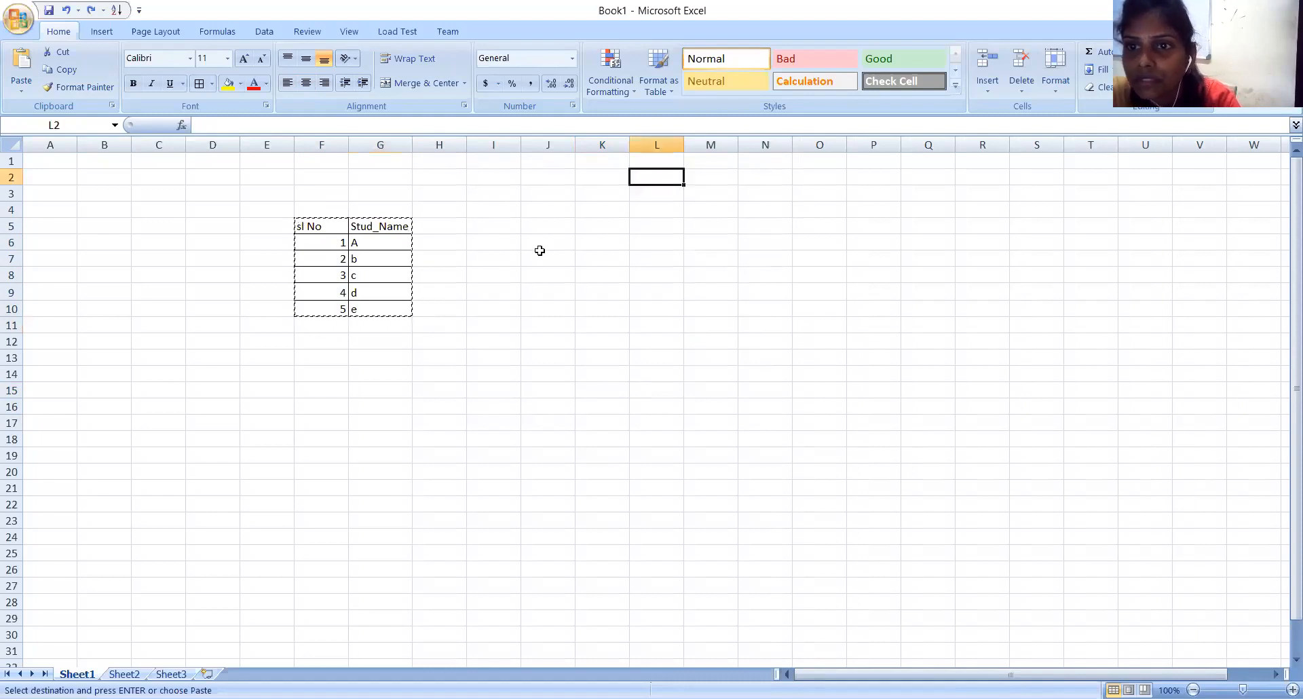
# Enter the headers "sn no" in cell J6 and "Std_name" in cell K6 for a second table.
pyautogui.click(551, 239)
pyautogui.write('s')
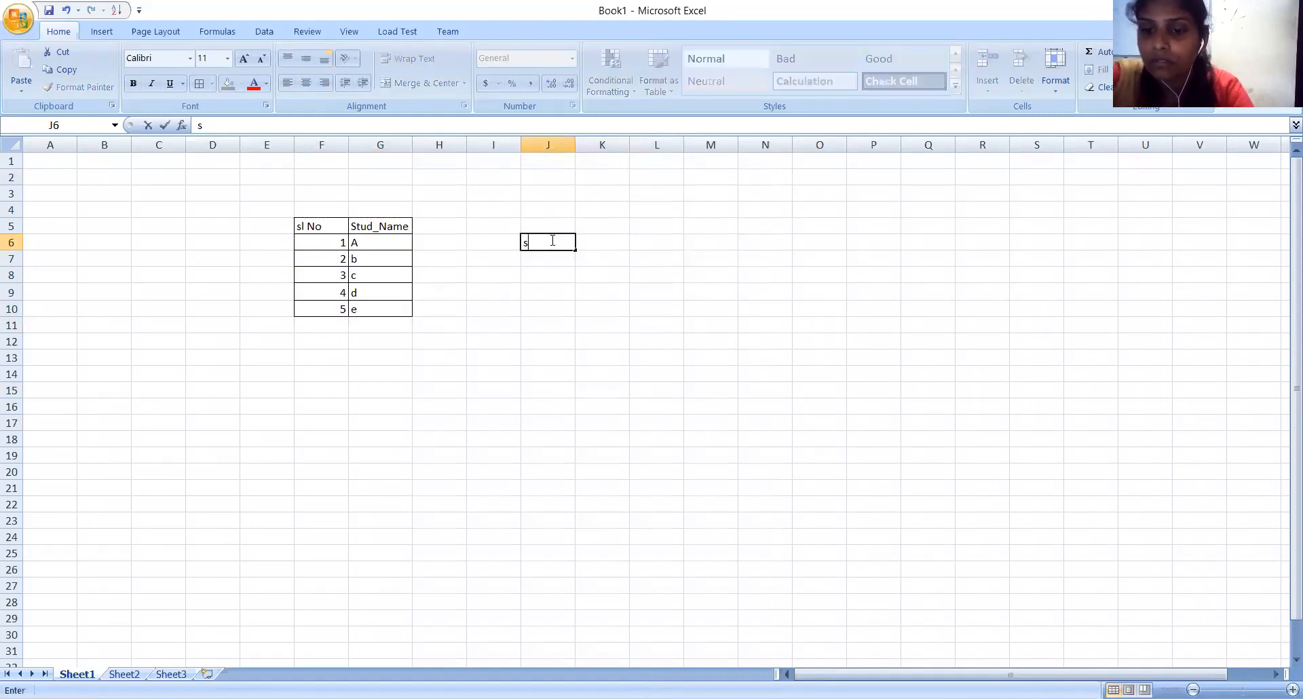
pyautogui.write('n no')
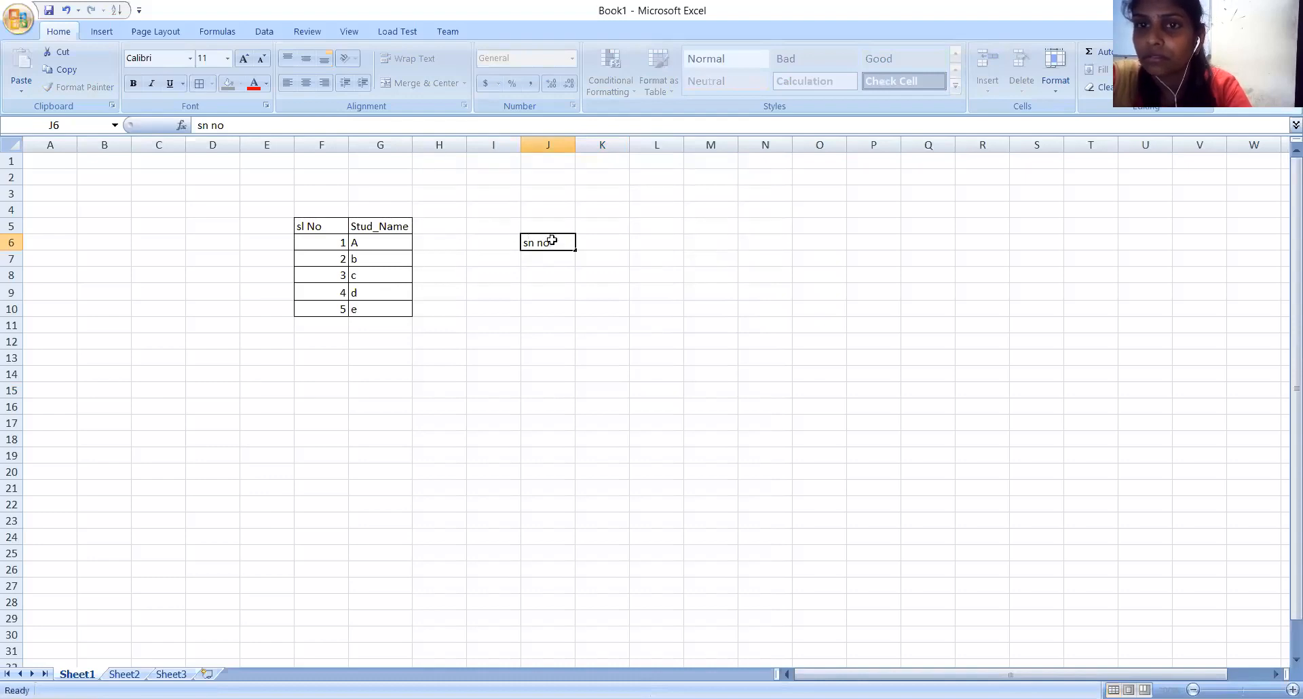
pyautogui.press('Tab')
pyautogui.write('Std_name')
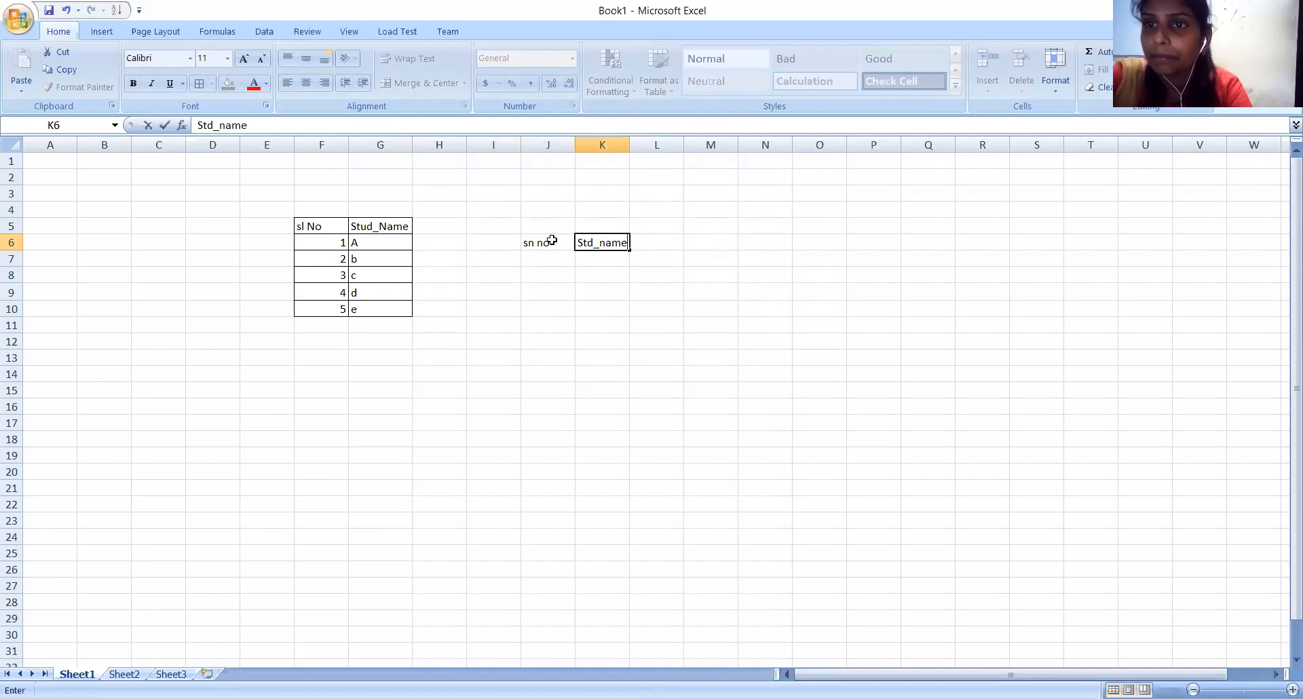
pyautogui.press('Return')
# Enter the student names A, B, C and d under the Std_name header in cells K7 to K10.
pyautogui.write('A')
pyautogui.press('Return')
pyautogui.write('B')
pyautogui.press('Return')
pyautogui.write('C')
pyautogui.press('Return')
pyautogui.write('d')
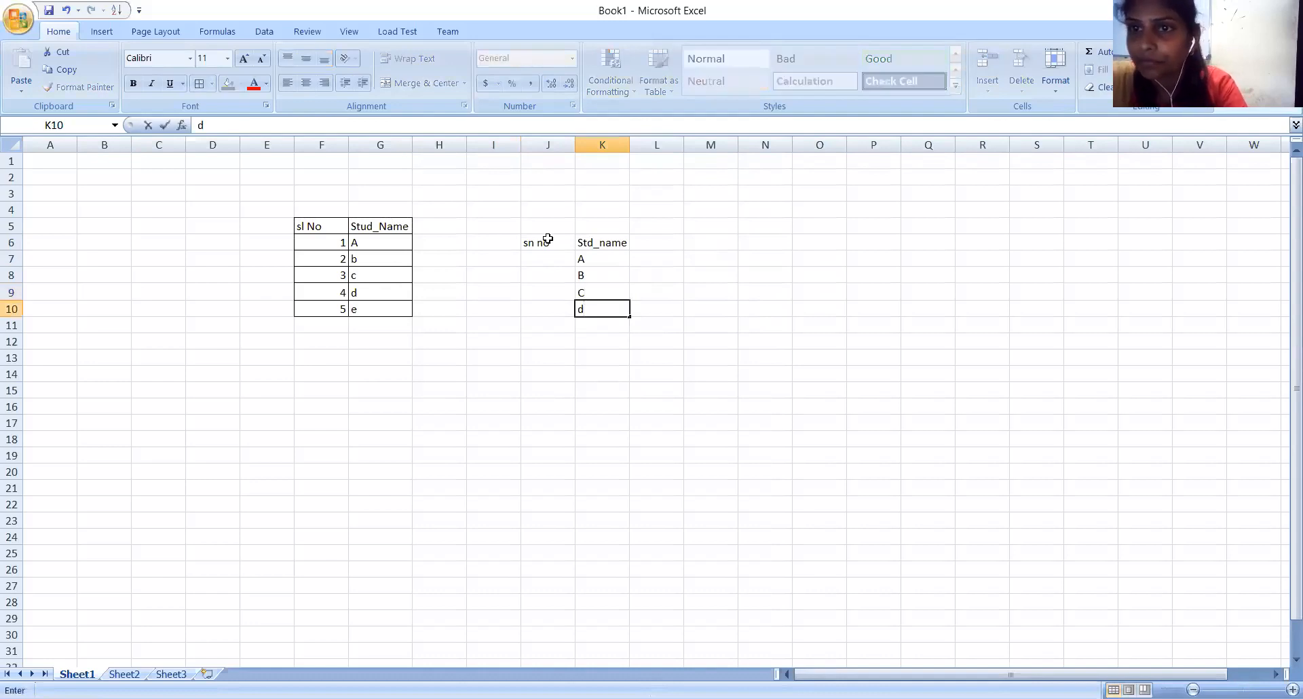
# Enter the serial numbers 1 to 4 under the sn no header in cells J7 to J10.
pyautogui.click(537, 261)
pyautogui.write('1')
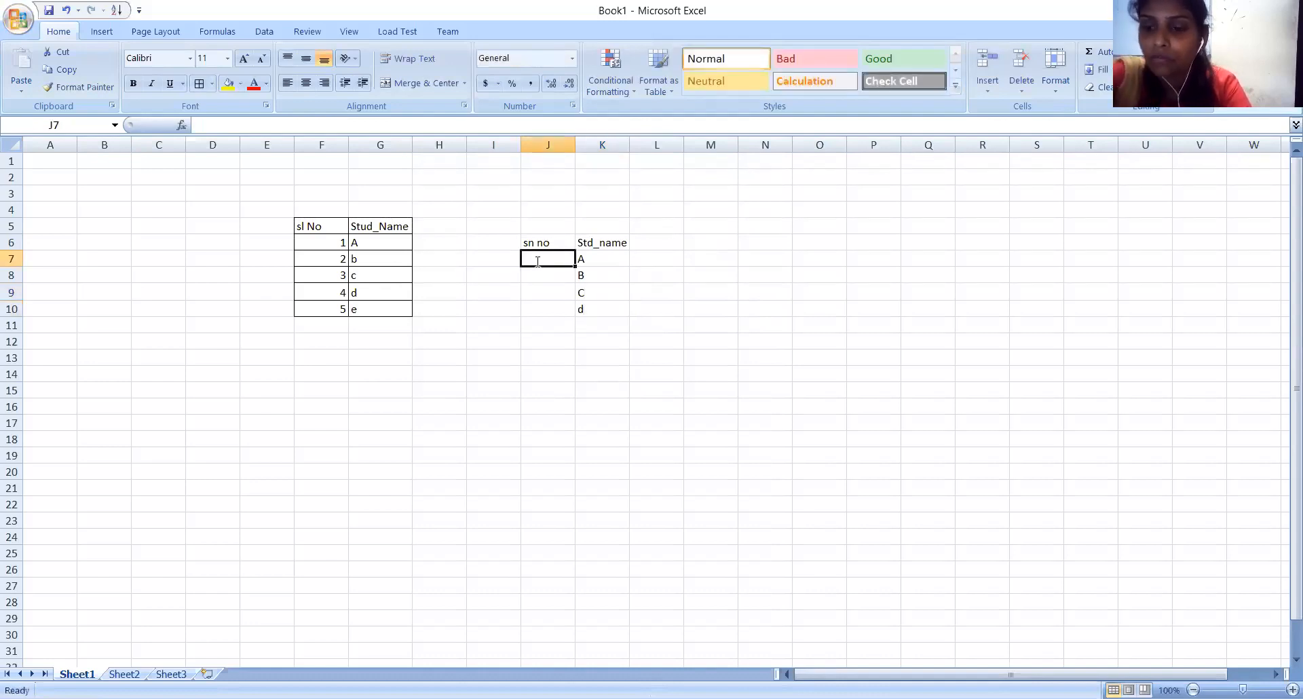
pyautogui.press('Return')
pyautogui.write('2')
pyautogui.press('Return')
pyautogui.write('3')
pyautogui.press('Return')
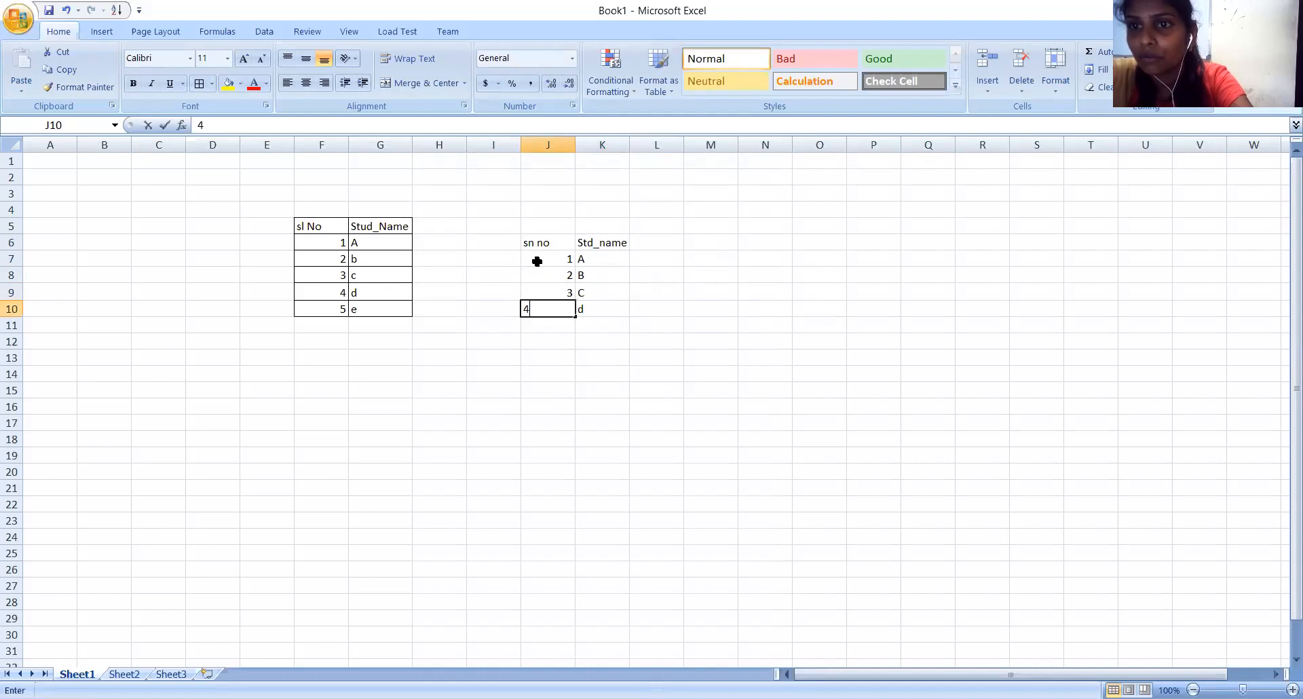
pyautogui.write('4')
pyautogui.click(741, 340)
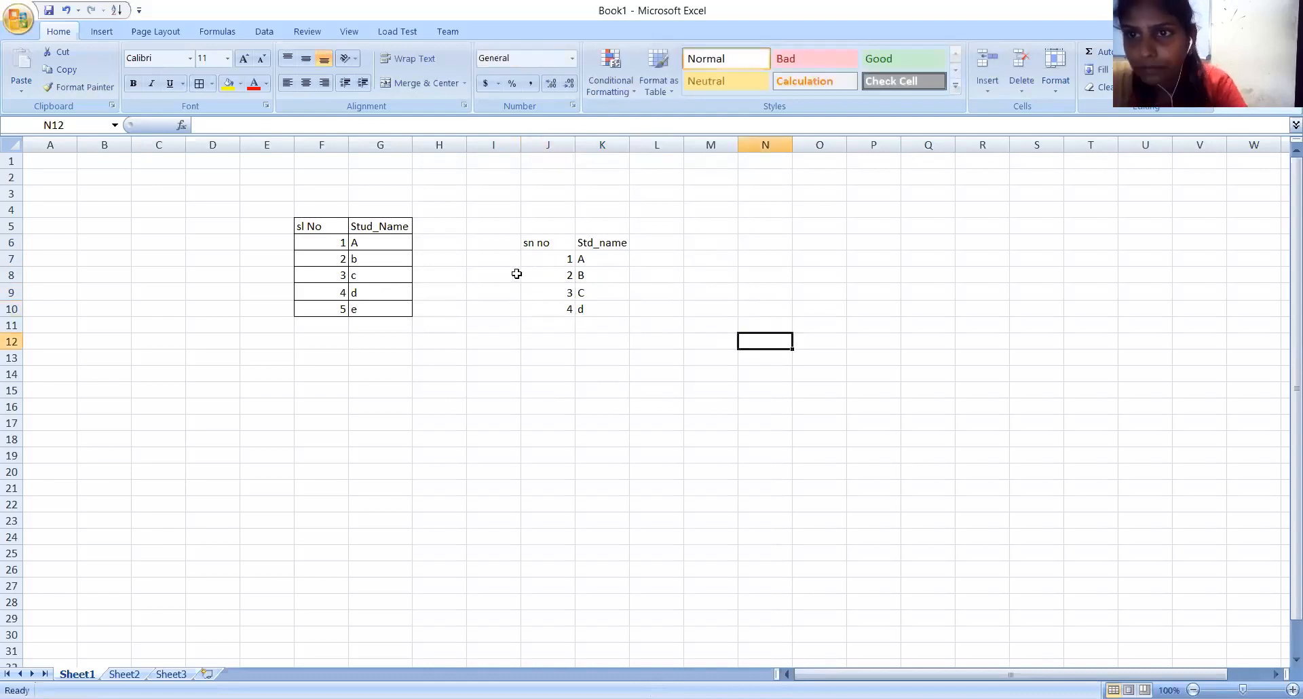
# Apply All Borders to the second table in the cell range J6:K10.
pyautogui.moveTo(517, 242); pyautogui.dragTo(597, 306)
pyautogui.click(595, 353)
pyautogui.moveTo(525, 238); pyautogui.dragTo(591, 309)
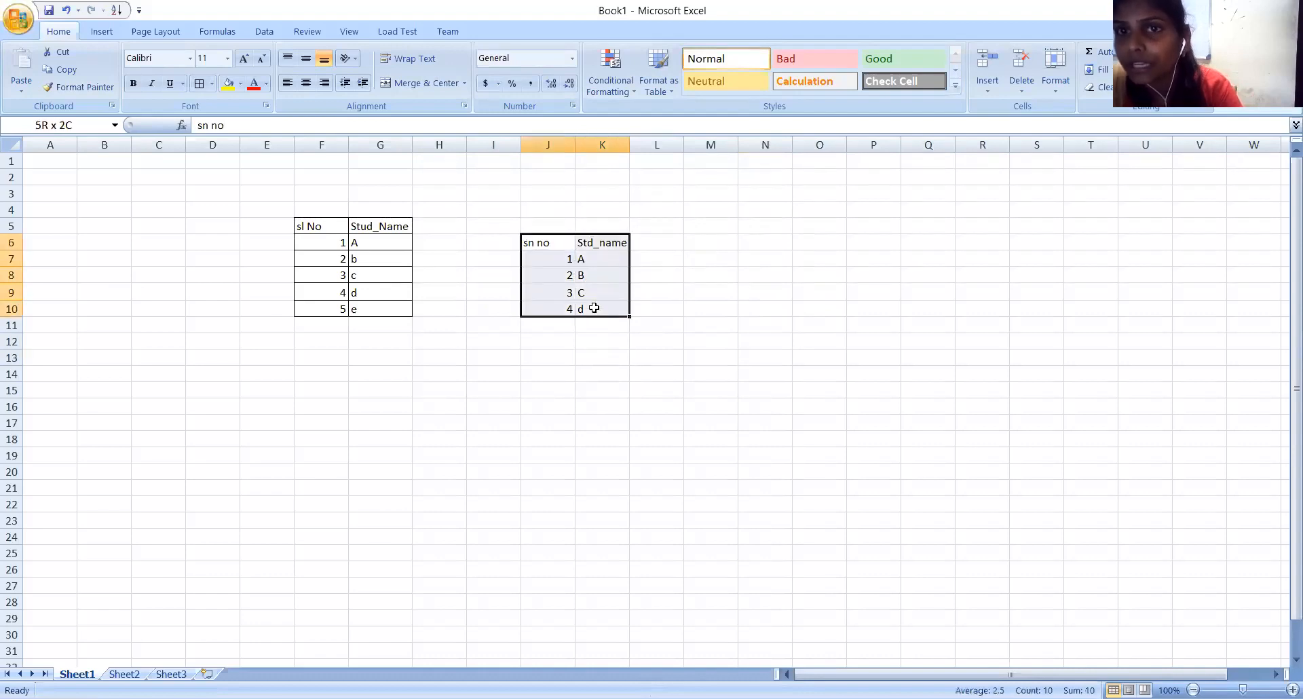
pyautogui.click(213, 84)
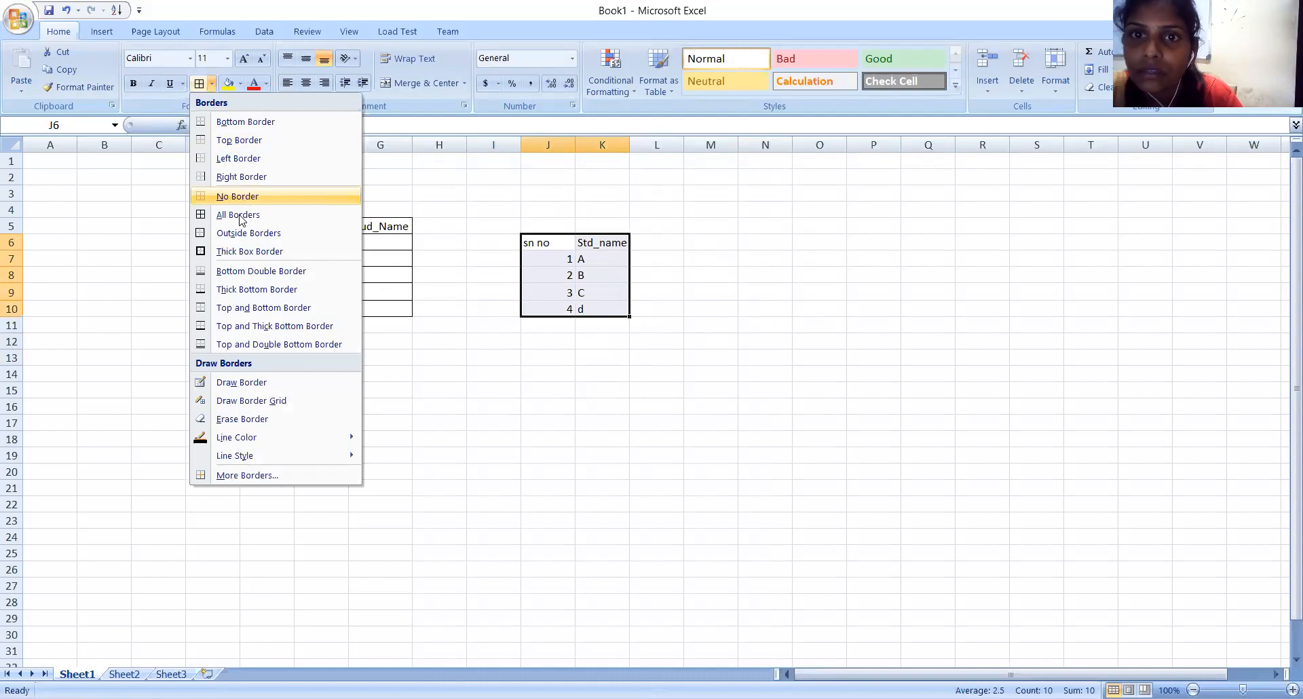
pyautogui.click(239, 216)
pyautogui.click(652, 272)
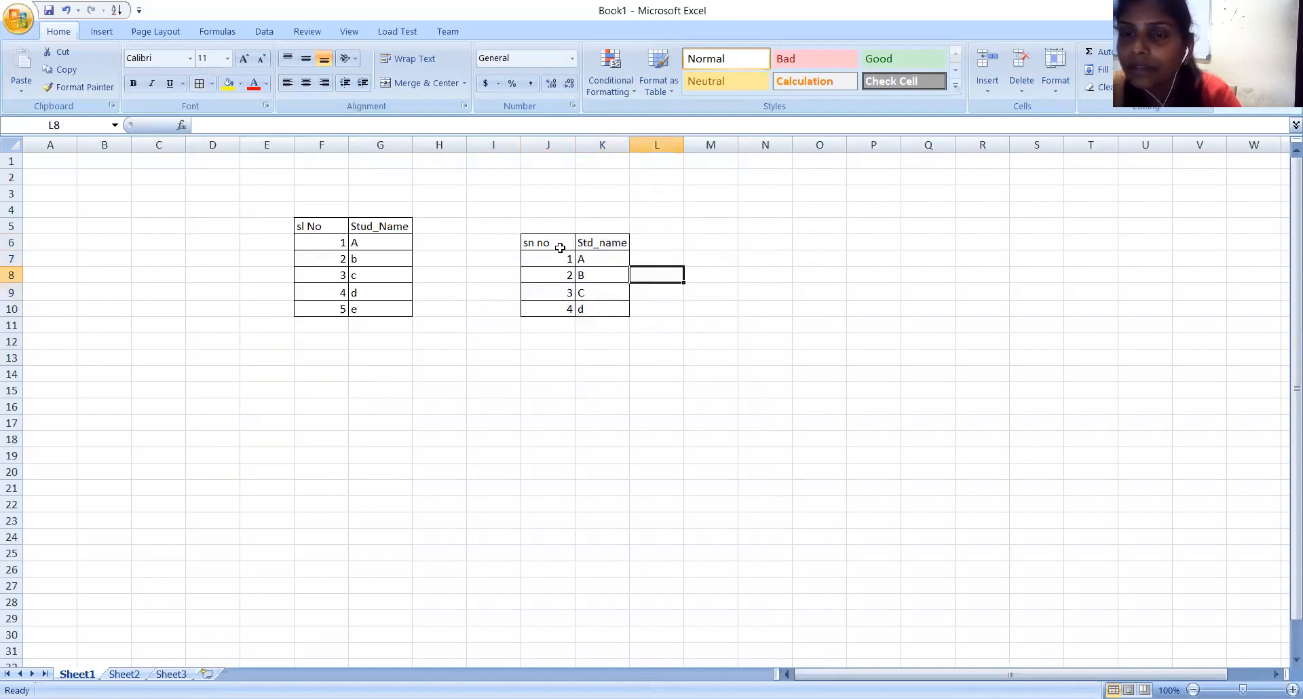
# Center the contents of both columns of the second table, J6:J10 and K6:K10.
pyautogui.moveTo(537, 243); pyautogui.dragTo(563, 307)
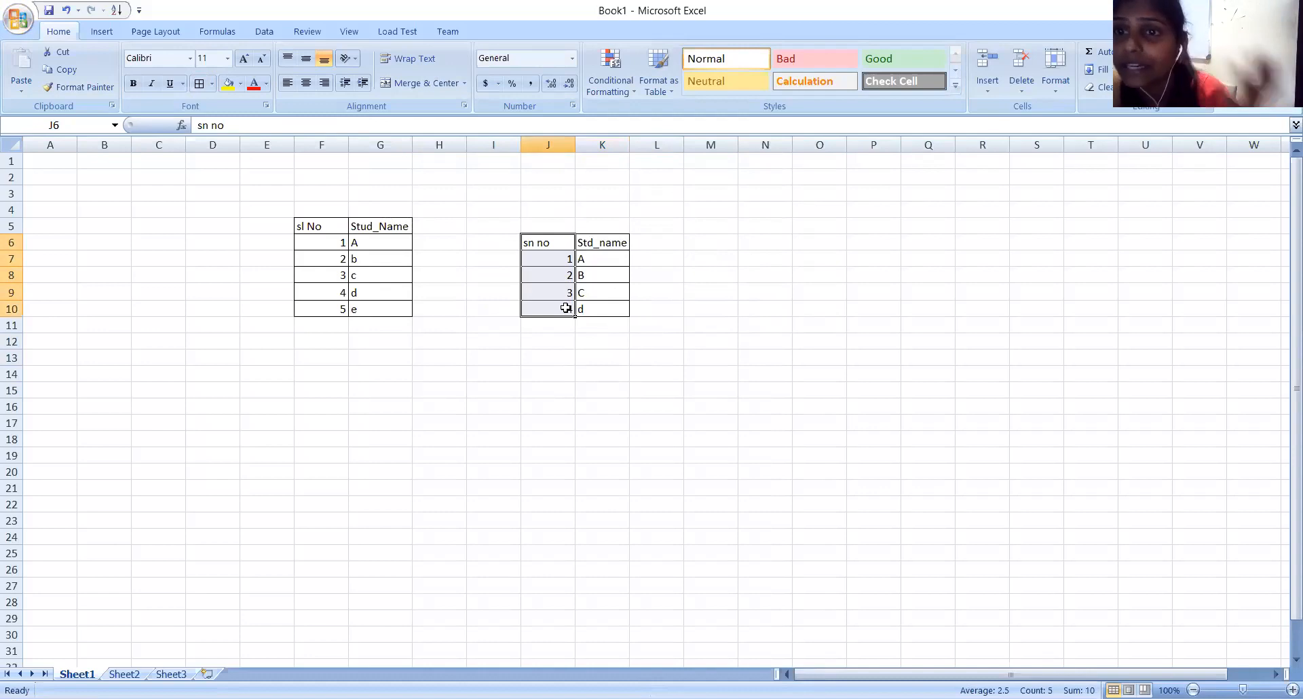
pyautogui.click(306, 83)
pyautogui.moveTo(595, 247); pyautogui.dragTo(596, 304)
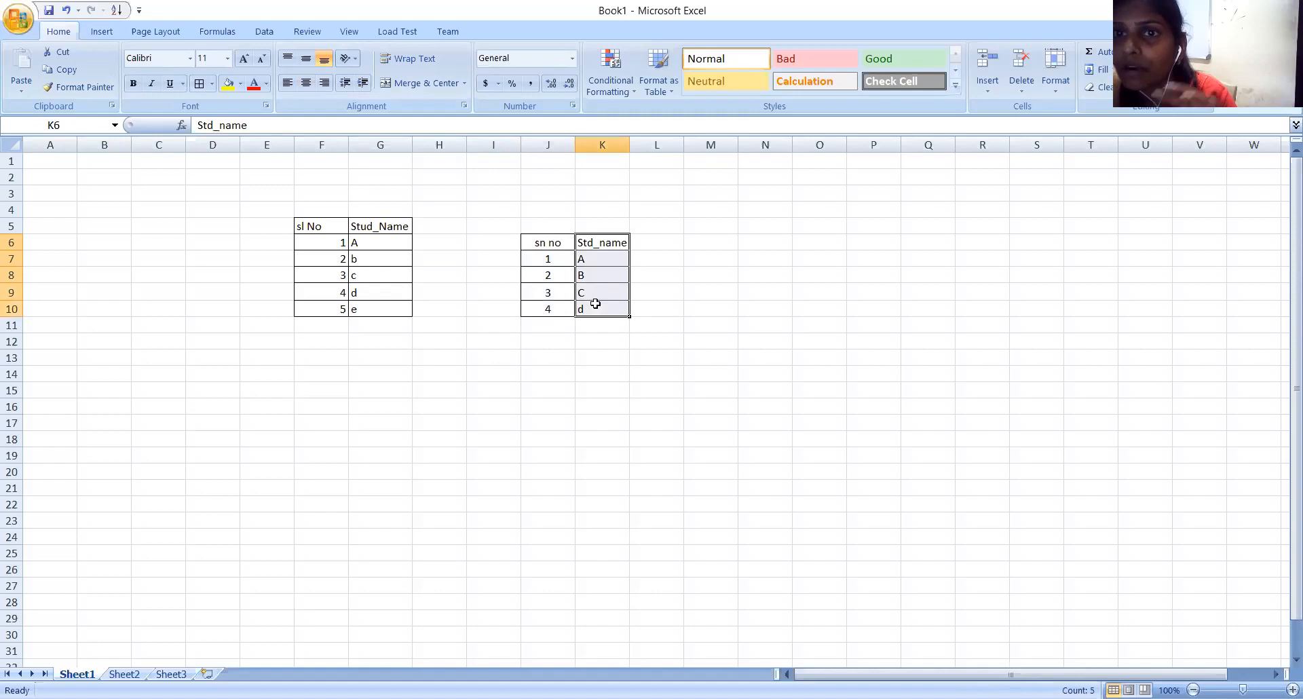
pyautogui.click(306, 83)
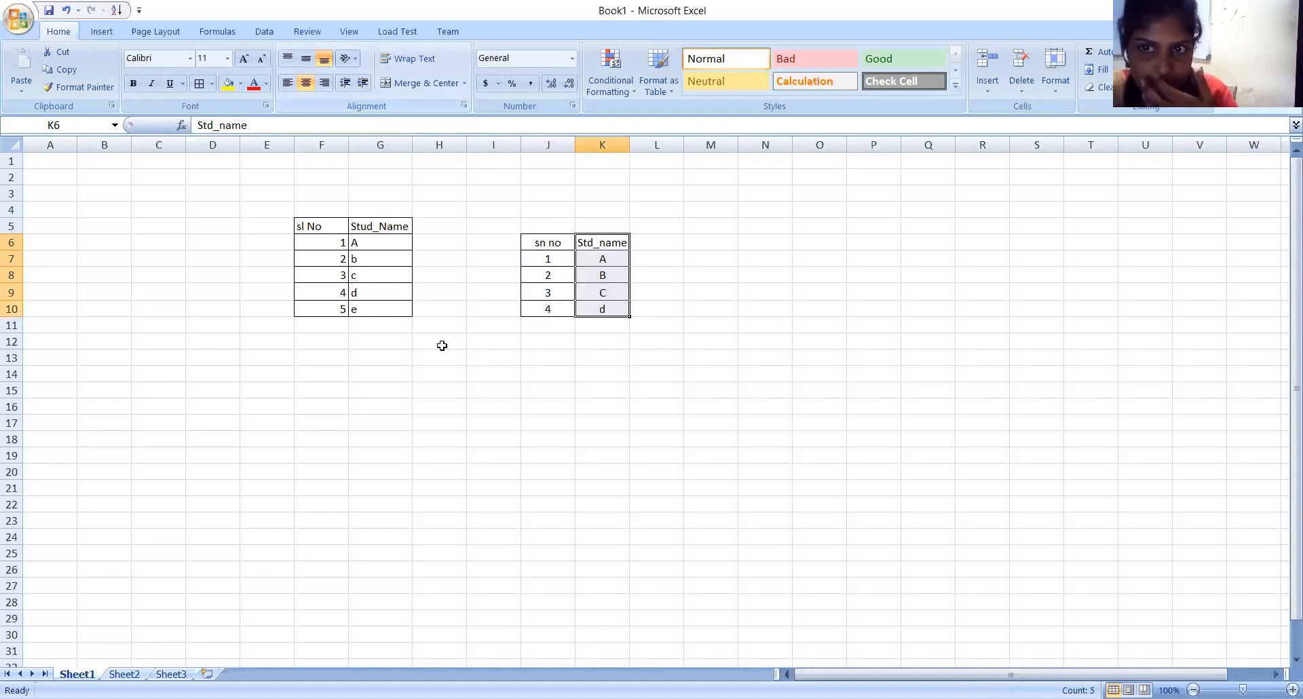
pyautogui.click(439, 343)
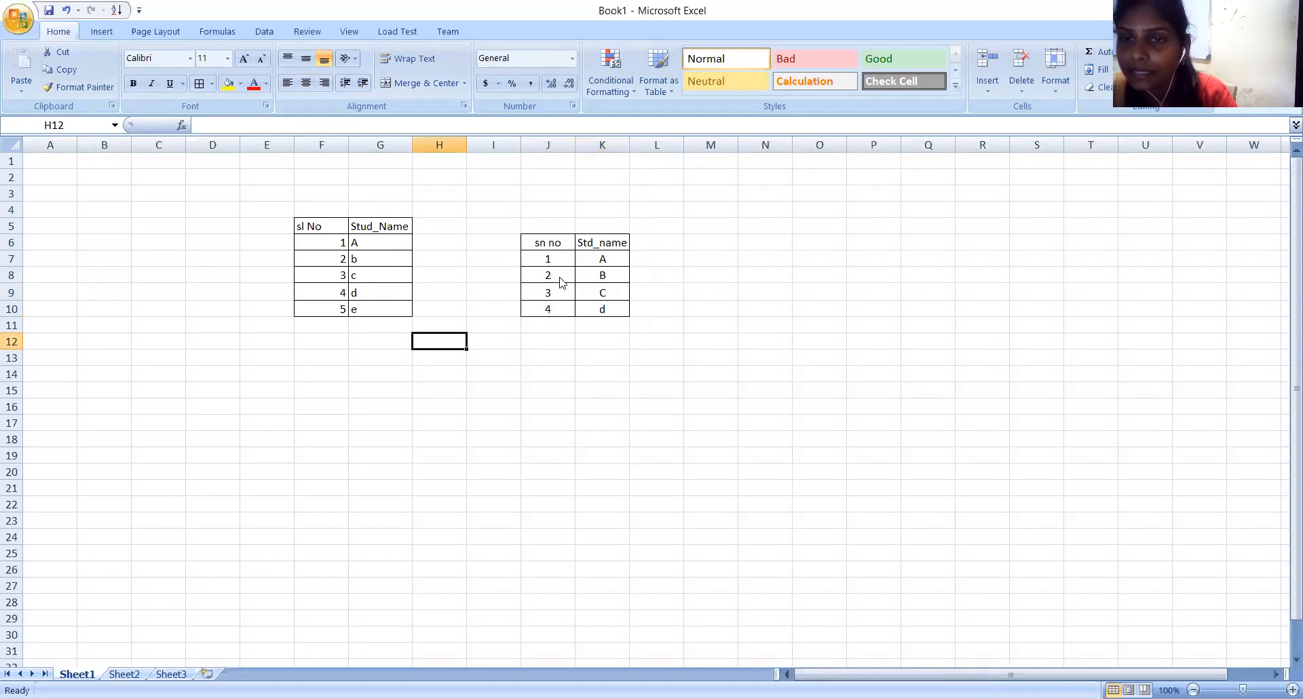
# Move the second student table in J5:K10 to the range starting at cell O8.
pyautogui.click(528, 258)
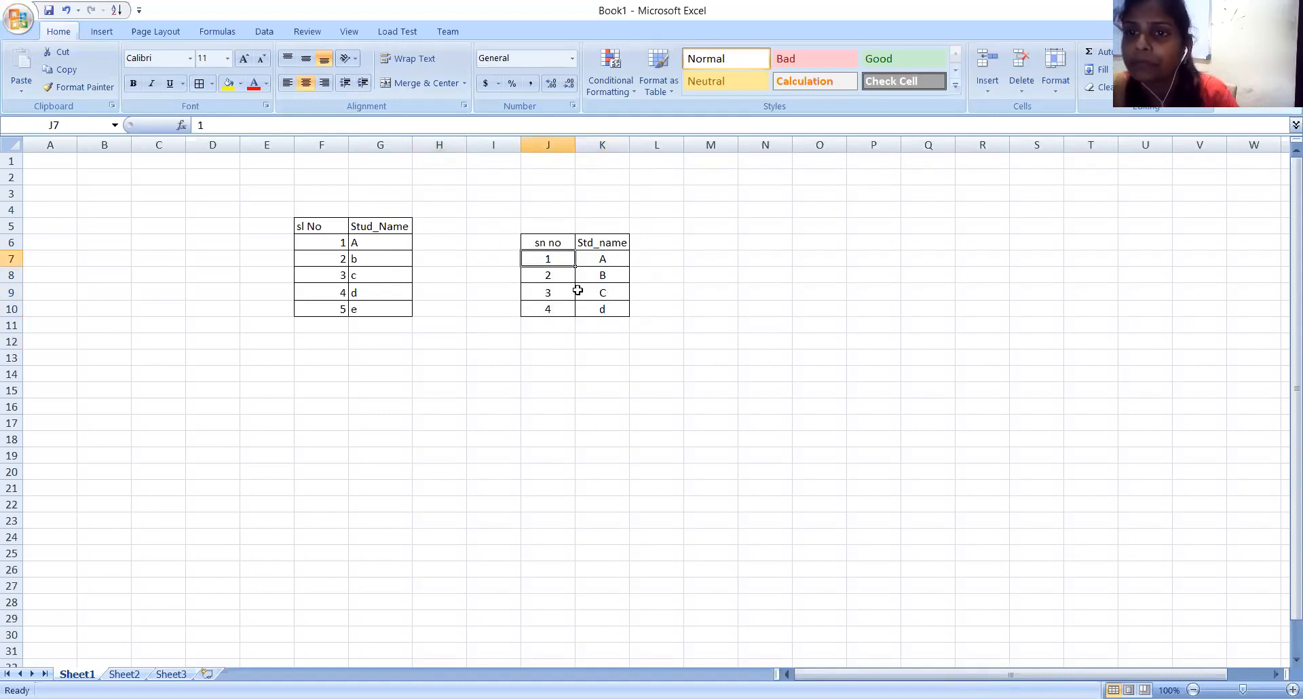
pyautogui.click(533, 230)
pyautogui.moveTo(541, 249); pyautogui.dragTo(604, 308)
pyautogui.hotkey('ctrl', 'c')
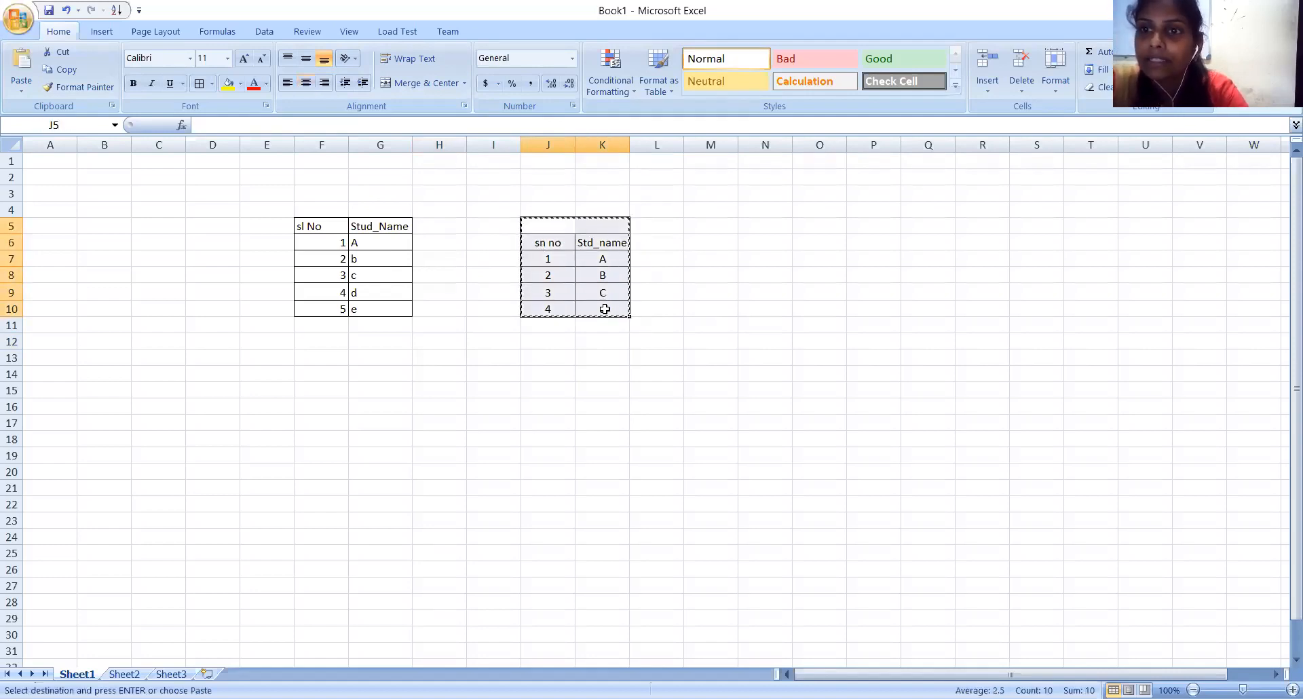
pyautogui.click(816, 270)
pyautogui.hotkey('ctrl', 'v')
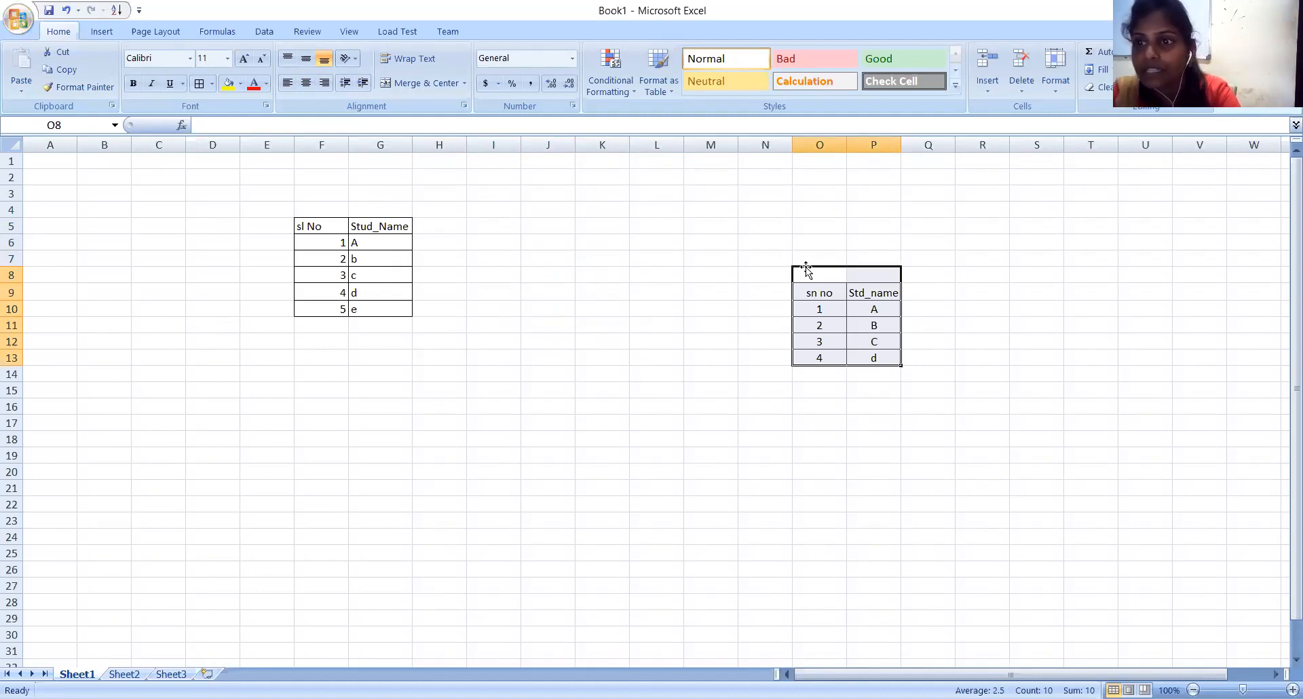
# Move the student table from O8:P13 to the range starting at cell H15.
pyautogui.moveTo(808, 275); pyautogui.dragTo(871, 354)
pyautogui.hotkey('ctrl', 'c')
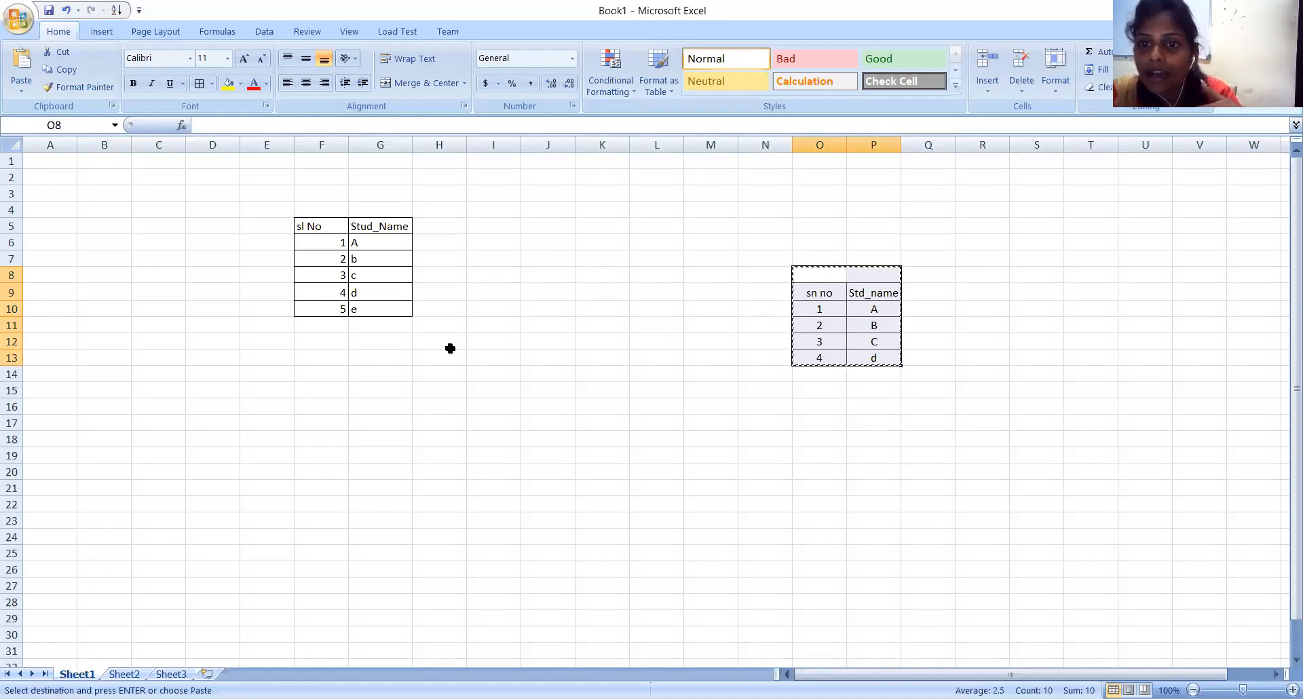
pyautogui.click(432, 392)
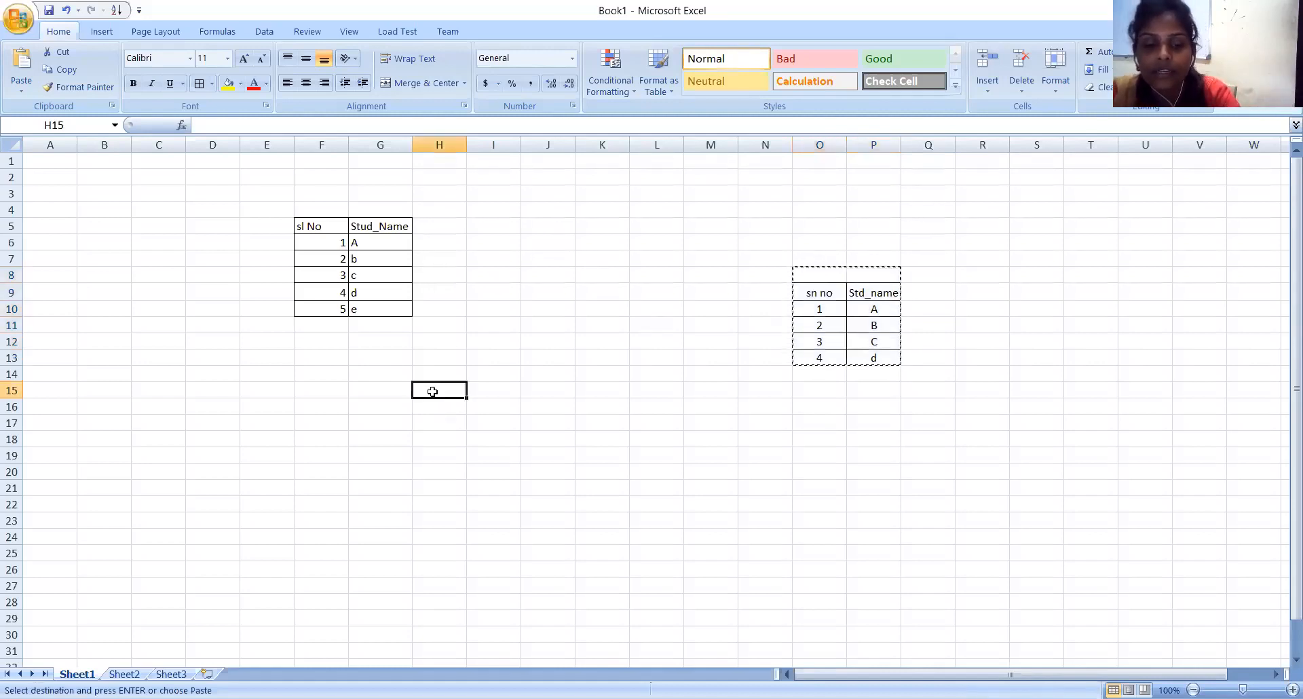
pyautogui.hotkey('ctrl', 'v')
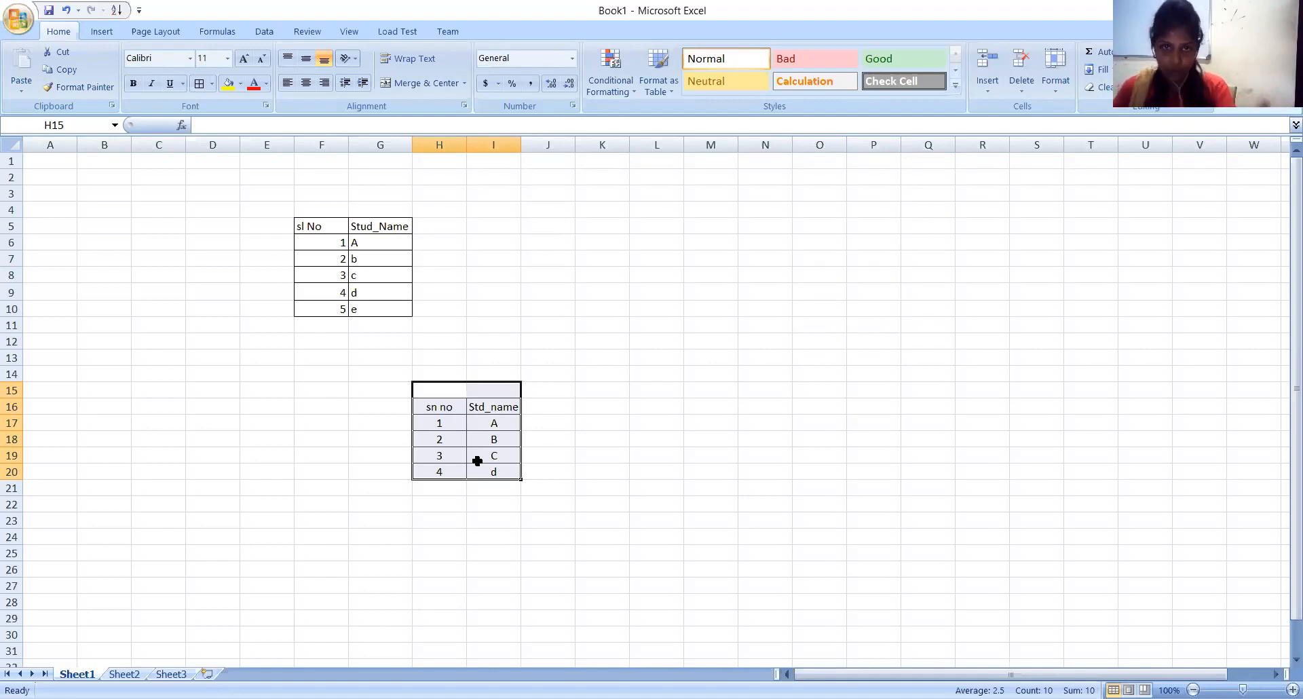
pyautogui.click(592, 454)
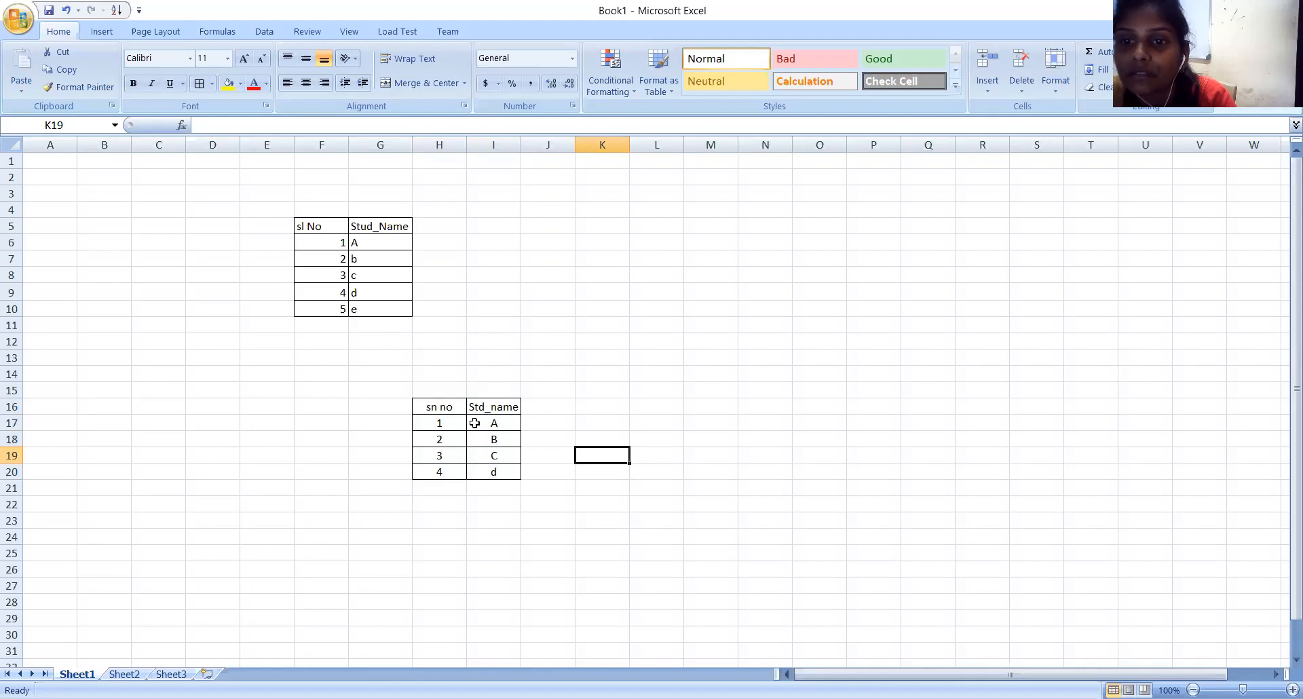
# Clear everything, contents and formatting, from name cell I17 with Clear All.
pyautogui.click(484, 423)
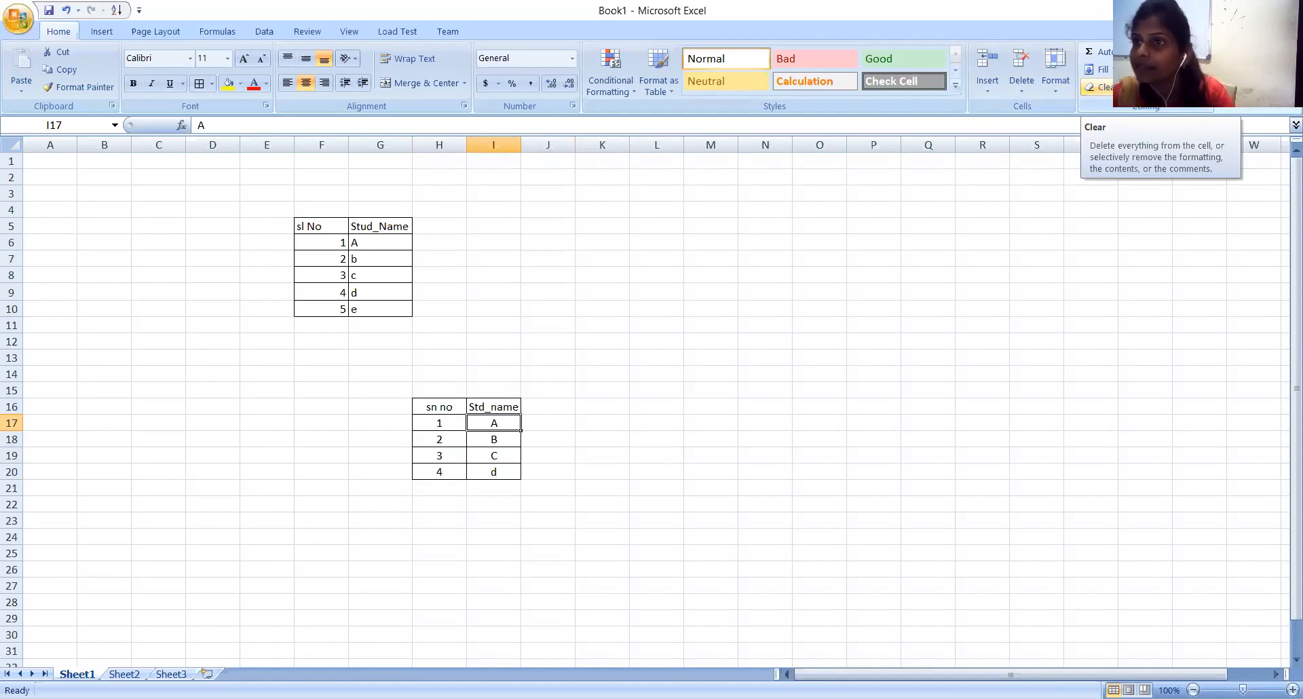
pyautogui.click(1100, 87)
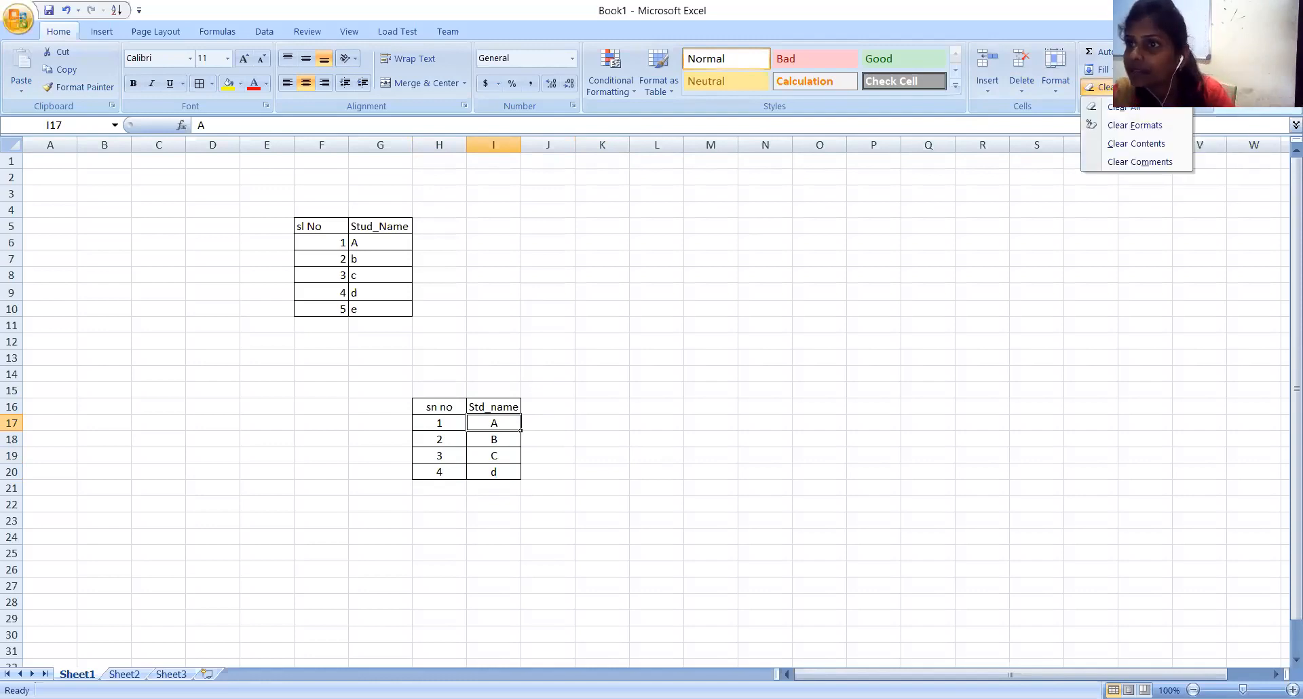
pyautogui.click(1107, 105)
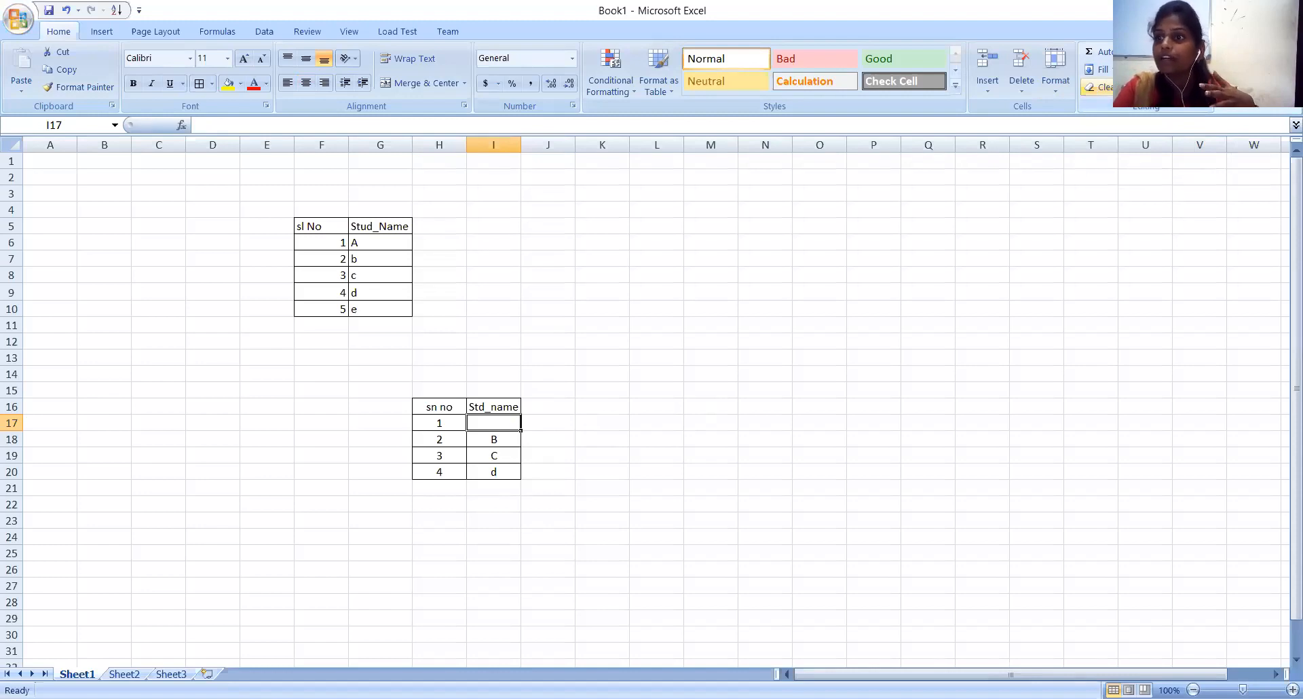
pyautogui.click(1103, 86)
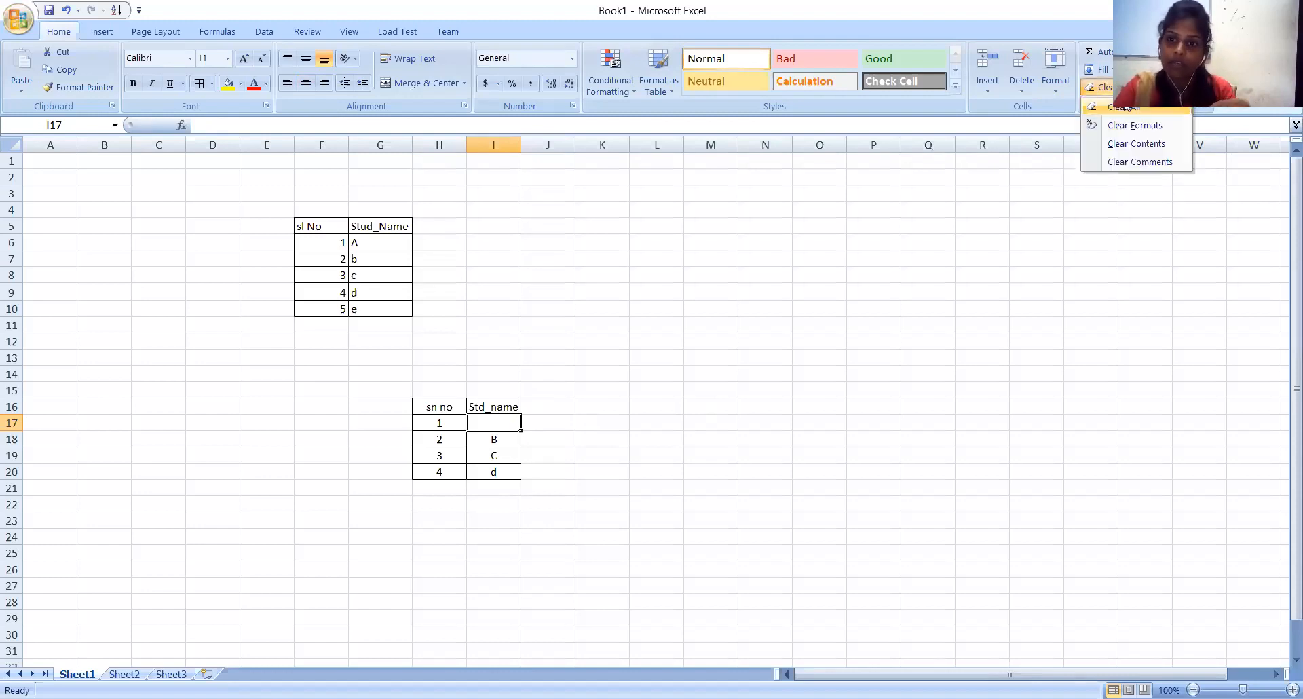
pyautogui.click(1125, 106)
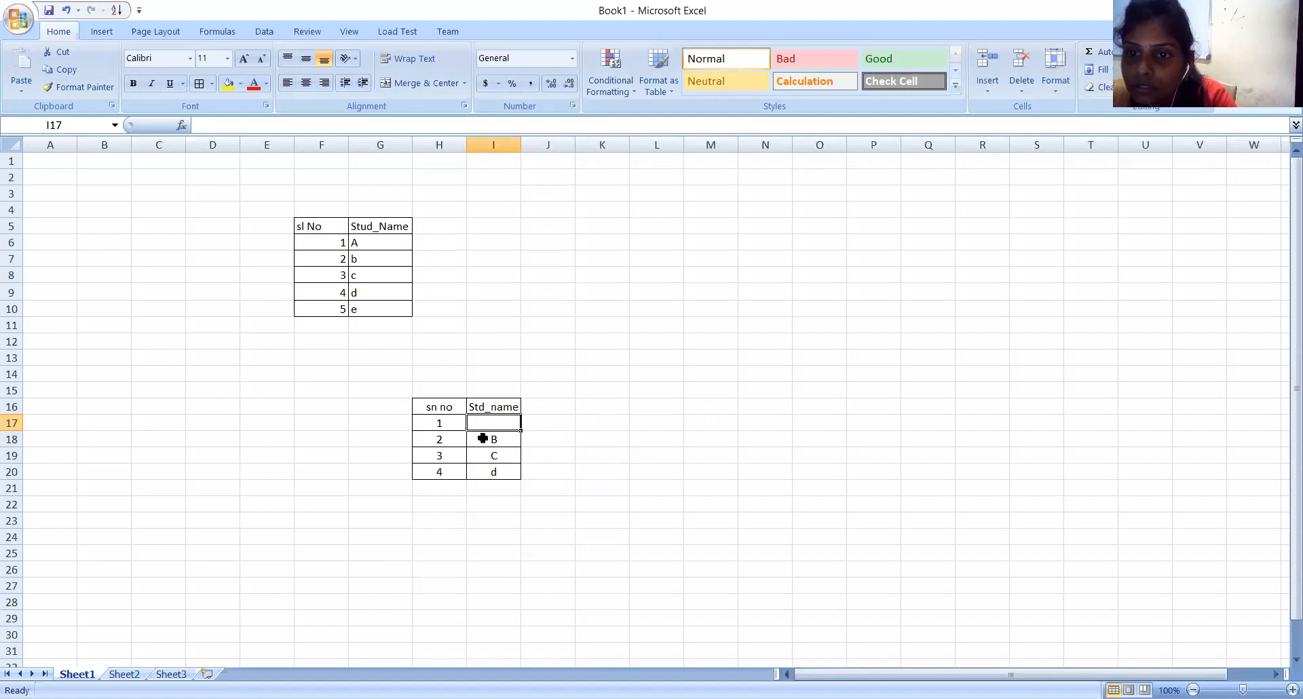
# Clear everything from the serial number 2 row of the moved table, cells H18:I18, with Clear All.
pyautogui.click(431, 439)
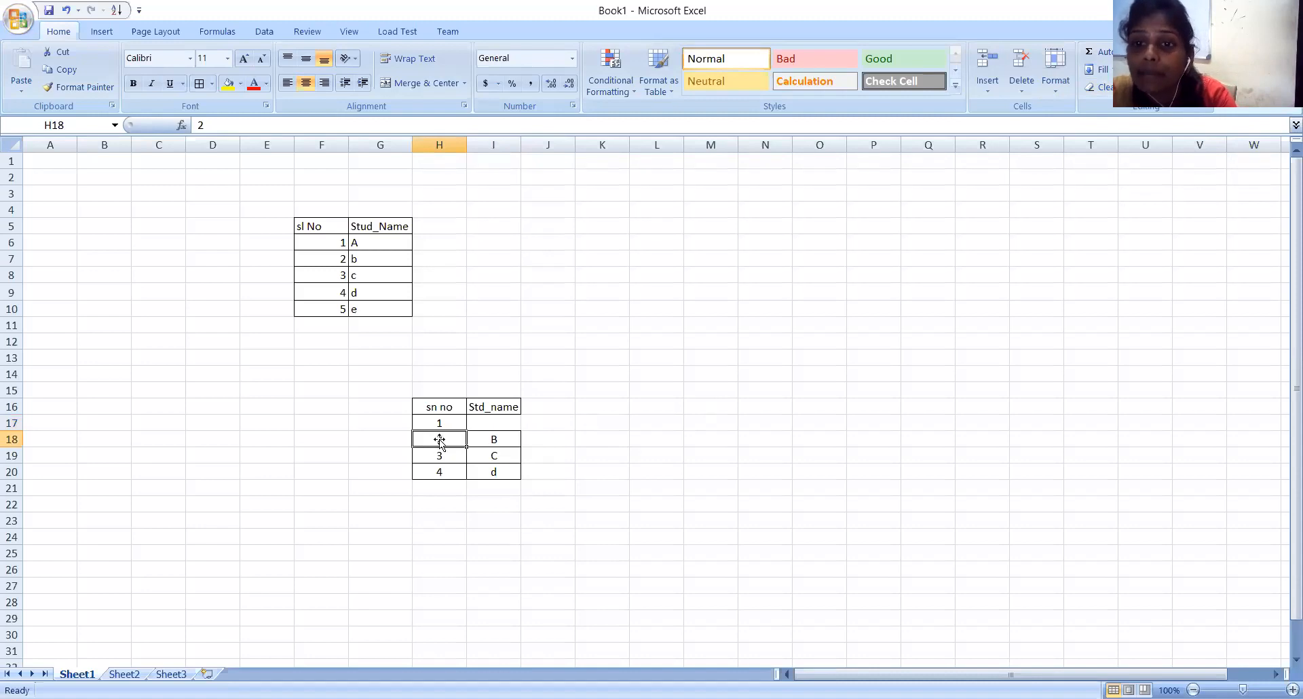
pyautogui.moveTo(434, 440); pyautogui.dragTo(484, 442)
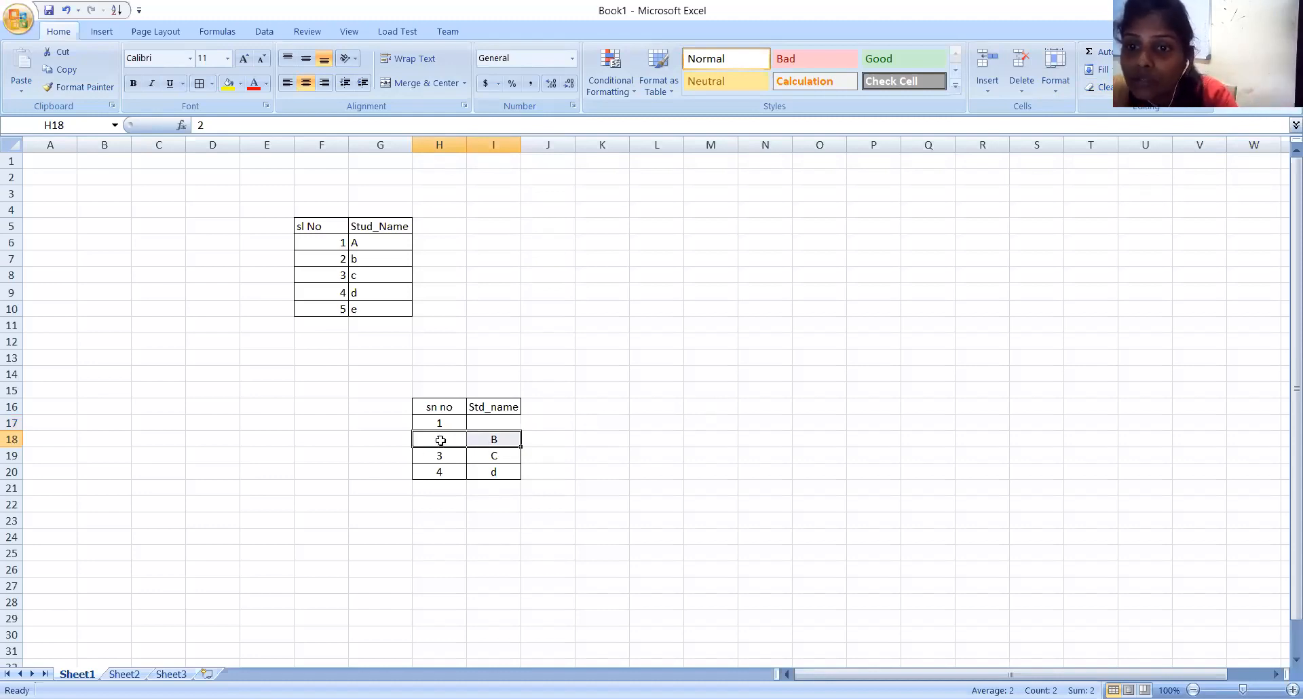
pyautogui.moveTo(429, 439); pyautogui.dragTo(495, 442)
pyautogui.rightClick(495, 442)
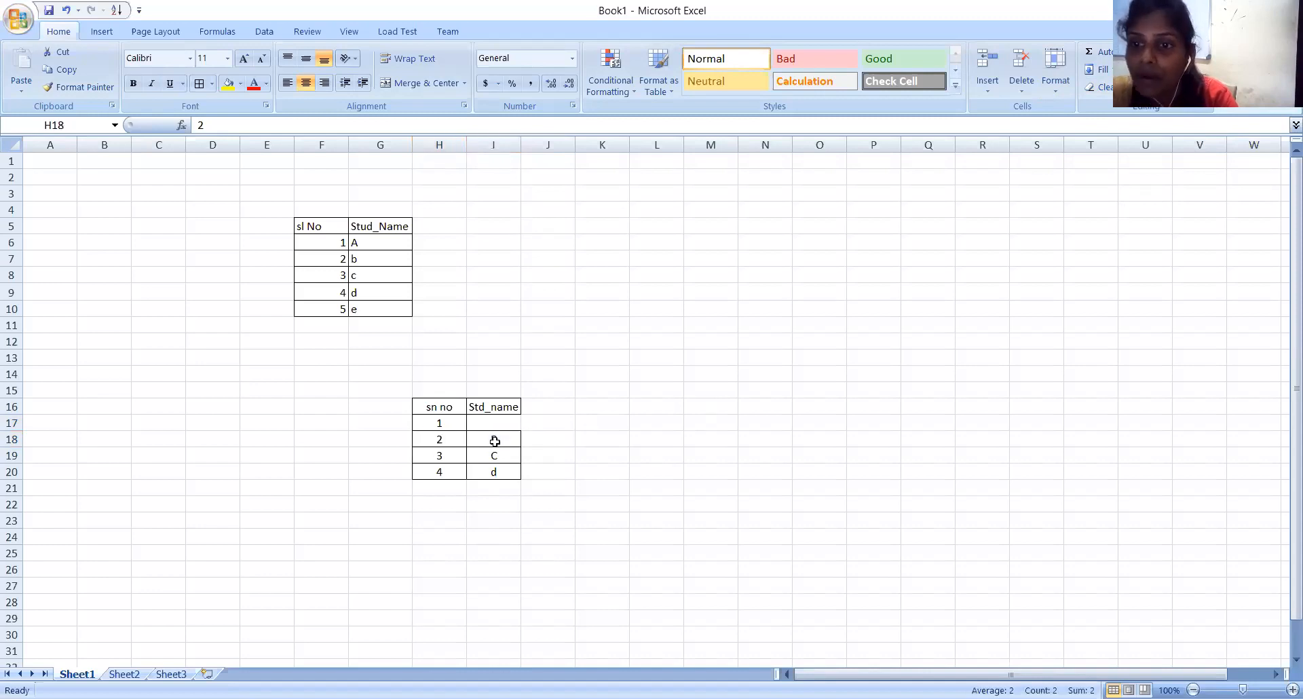
pyautogui.click(465, 441)
pyautogui.moveTo(465, 441); pyautogui.dragTo(497, 439)
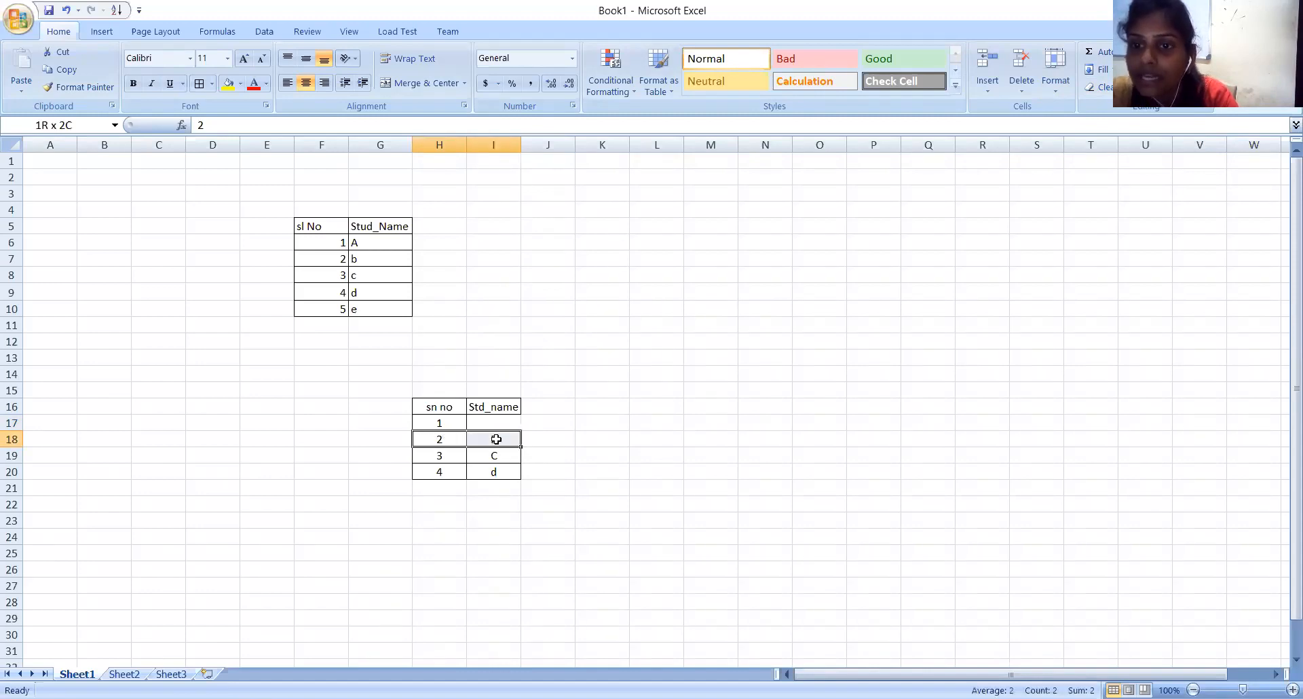
pyautogui.click(1100, 87)
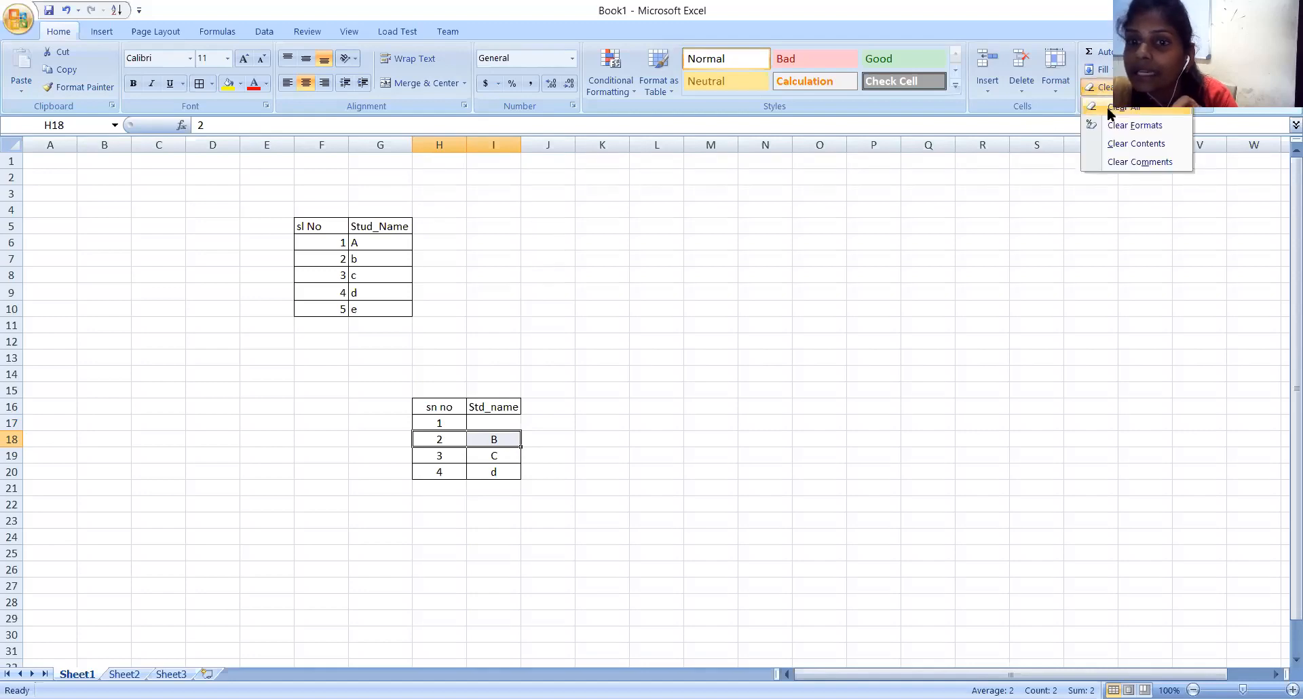
pyautogui.click(639, 451)
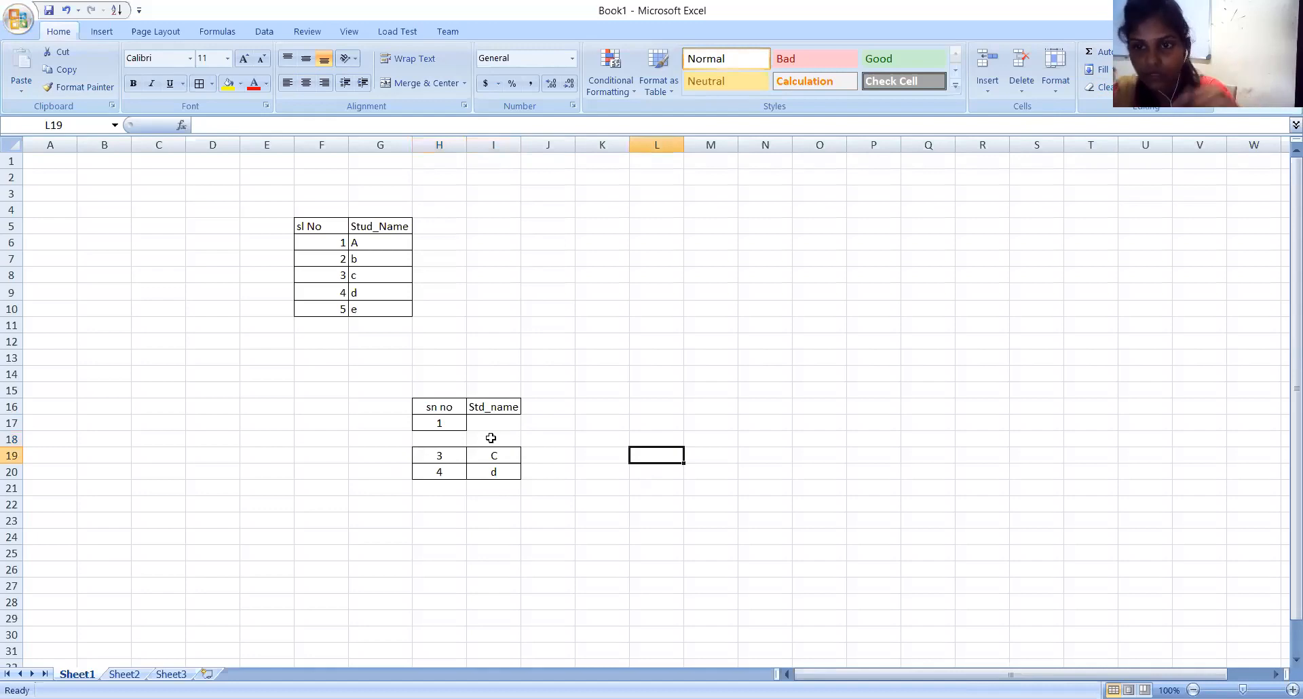
# Undo the clearing of cell I17 and of row cells H18:I18.
pyautogui.hotkey('ctrl', 'z')
pyautogui.hotkey('ctrl', 'z')
pyautogui.hotkey('ctrl', 'z')
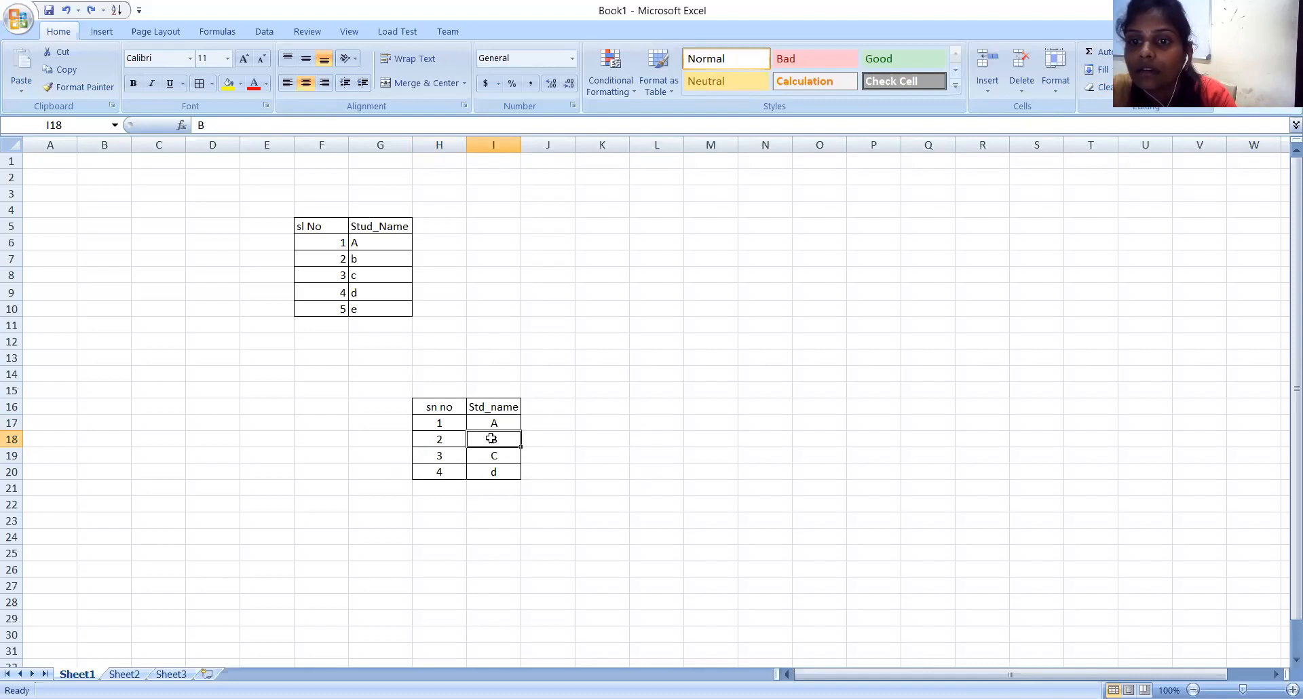
pyautogui.click(610, 425)
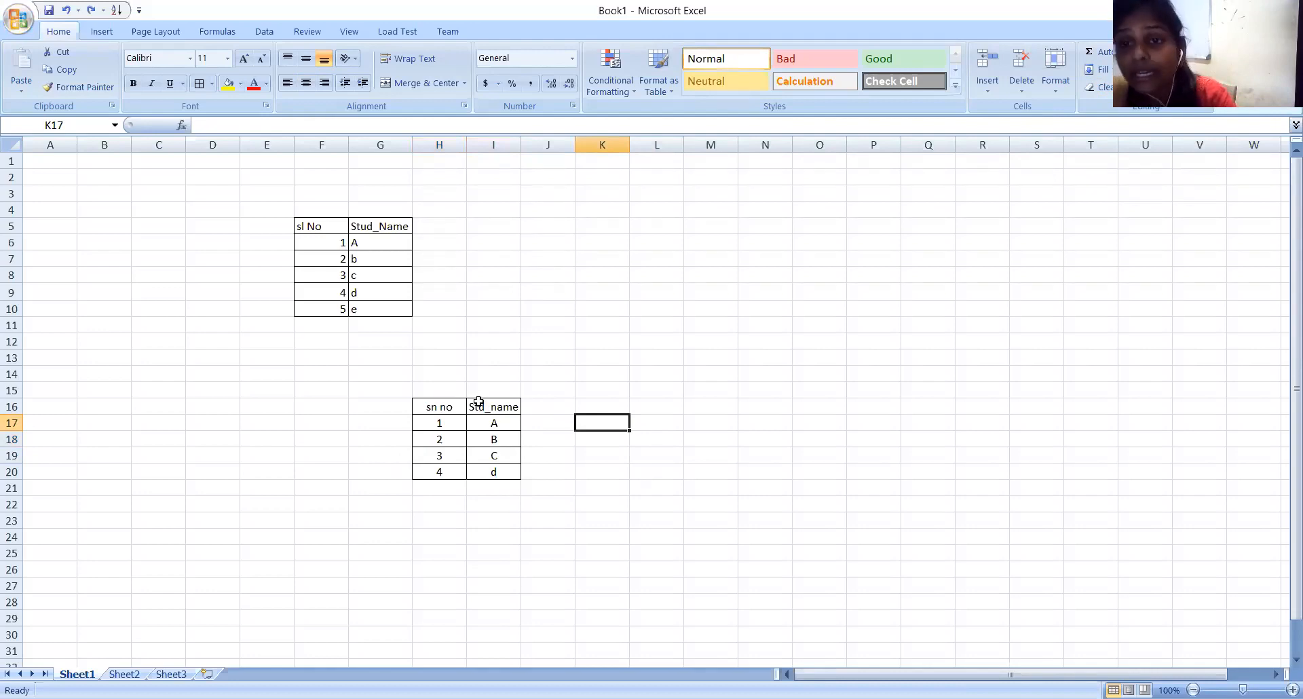
# Clear everything from the Std_name column of the moved table, I16:I20, with Clear All.
pyautogui.moveTo(475, 406); pyautogui.dragTo(505, 475)
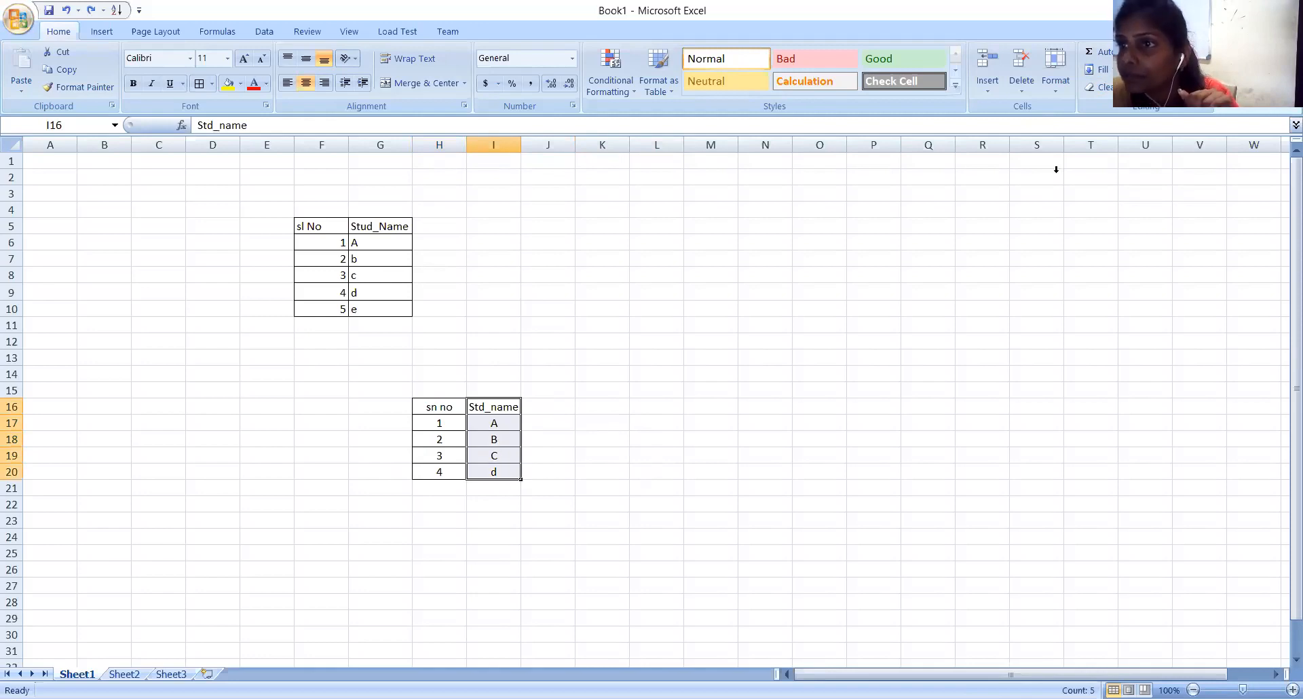
pyautogui.click(1101, 87)
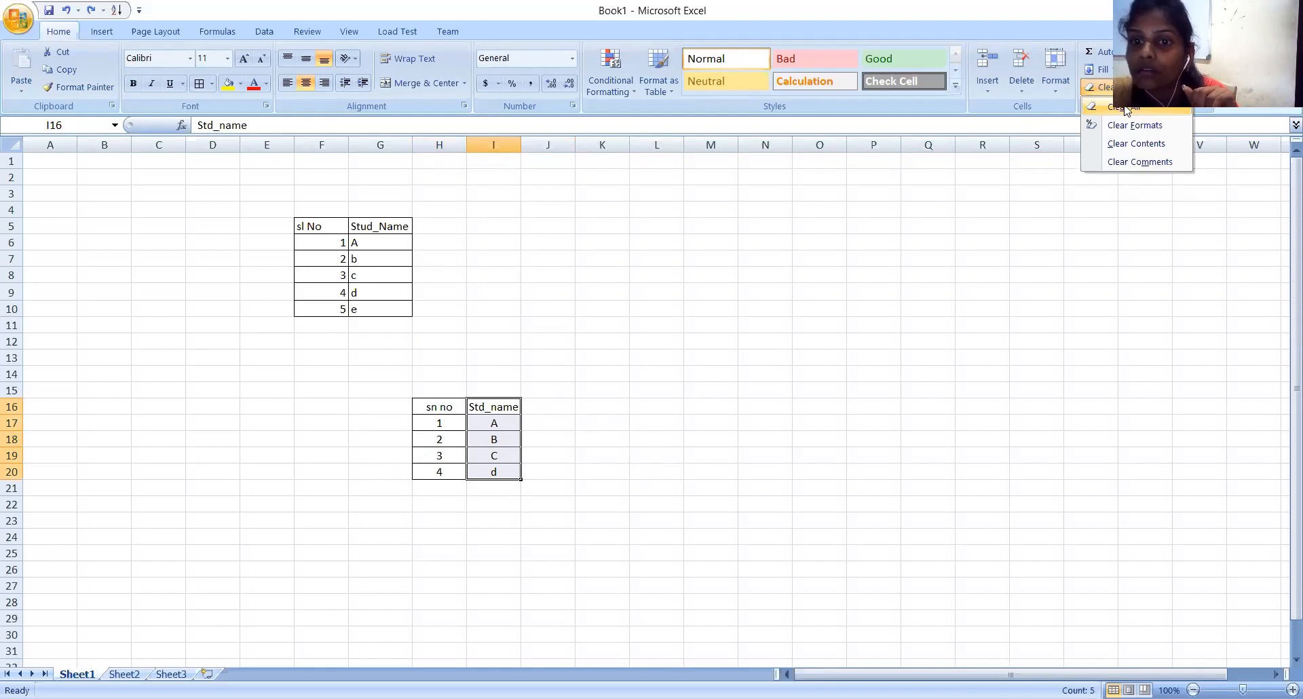
pyautogui.click(1124, 110)
pyautogui.click(733, 423)
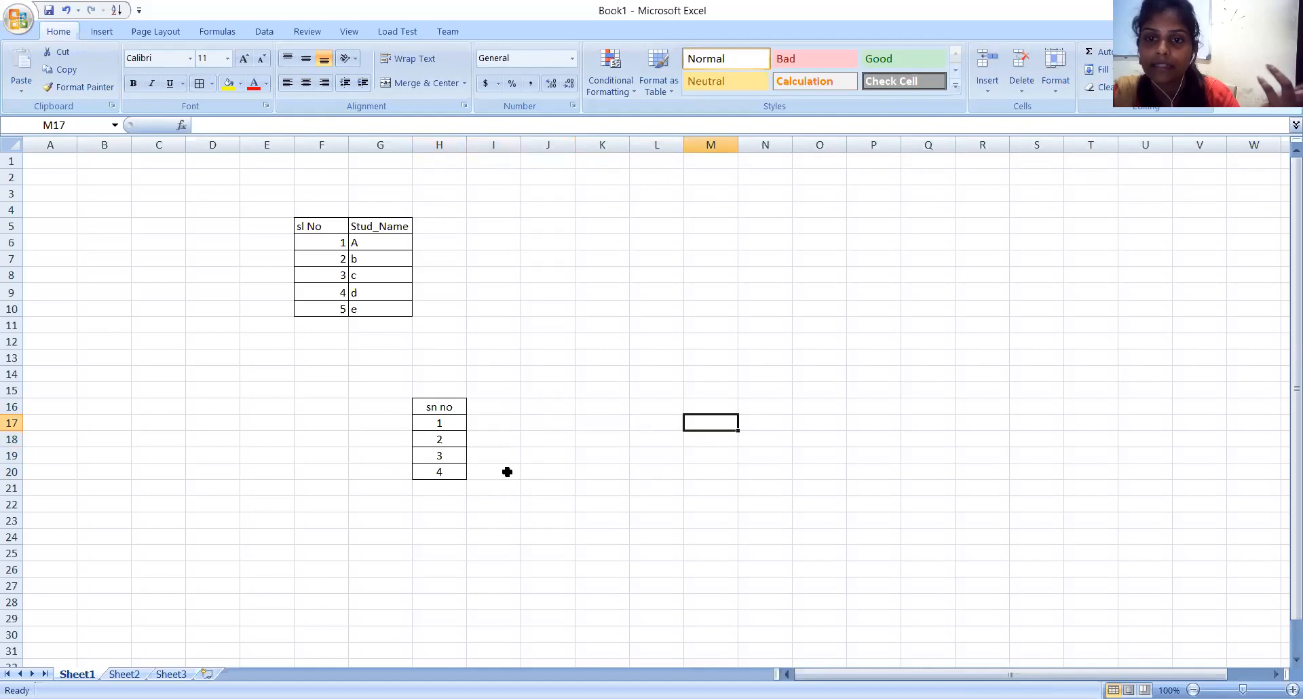
# Clear everything from cells G20:H20, including serial number 4, with Clear All.
pyautogui.moveTo(406, 467); pyautogui.dragTo(452, 475)
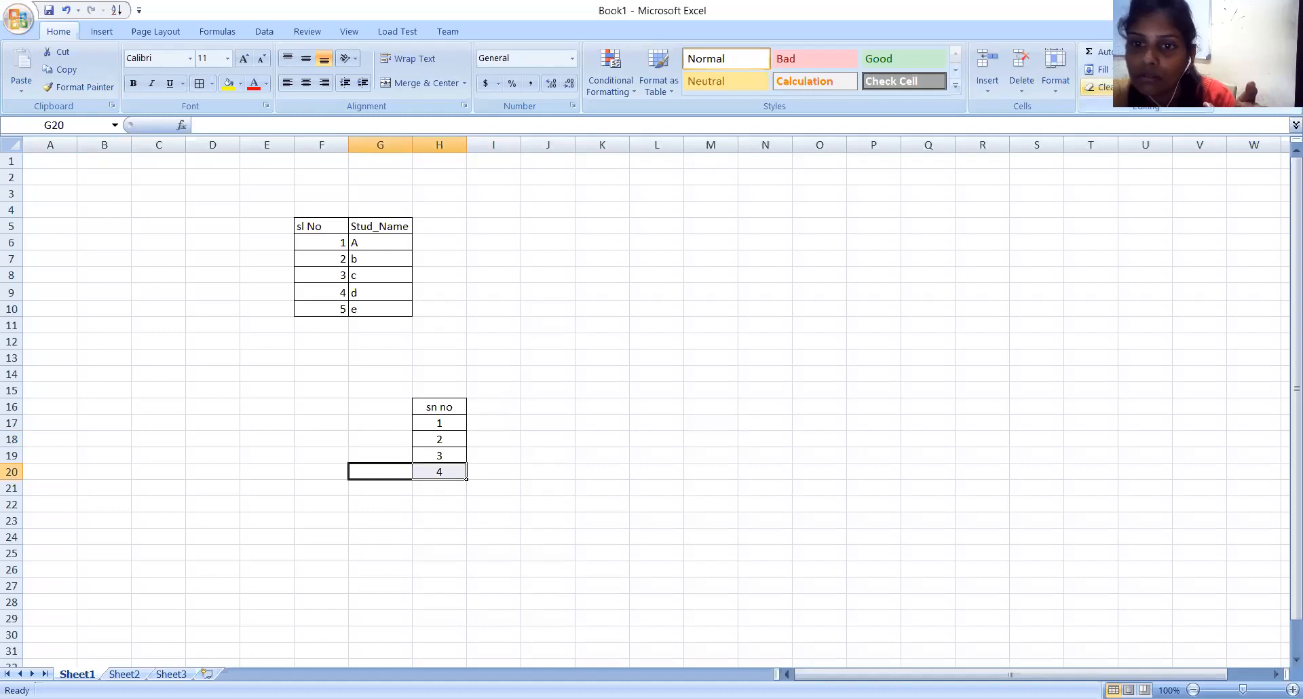
pyautogui.click(1097, 87)
pyautogui.click(491, 460)
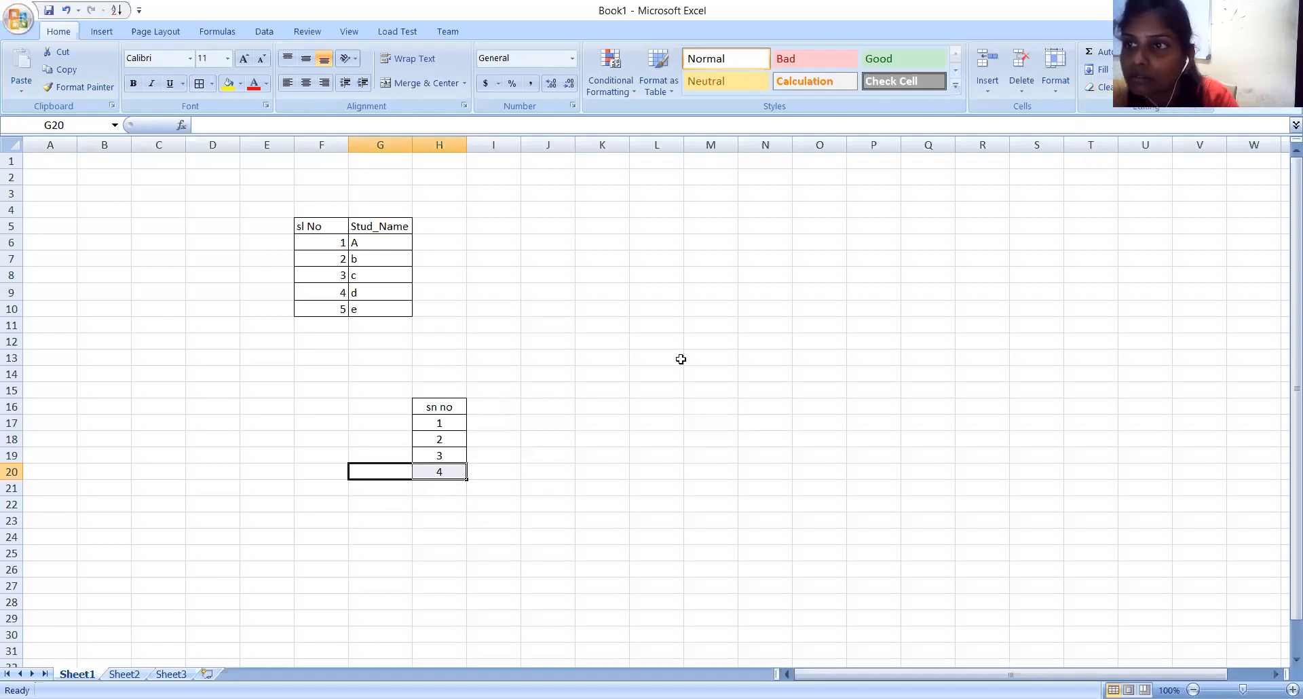
pyautogui.click(1105, 88)
pyautogui.click(1116, 107)
pyautogui.click(797, 329)
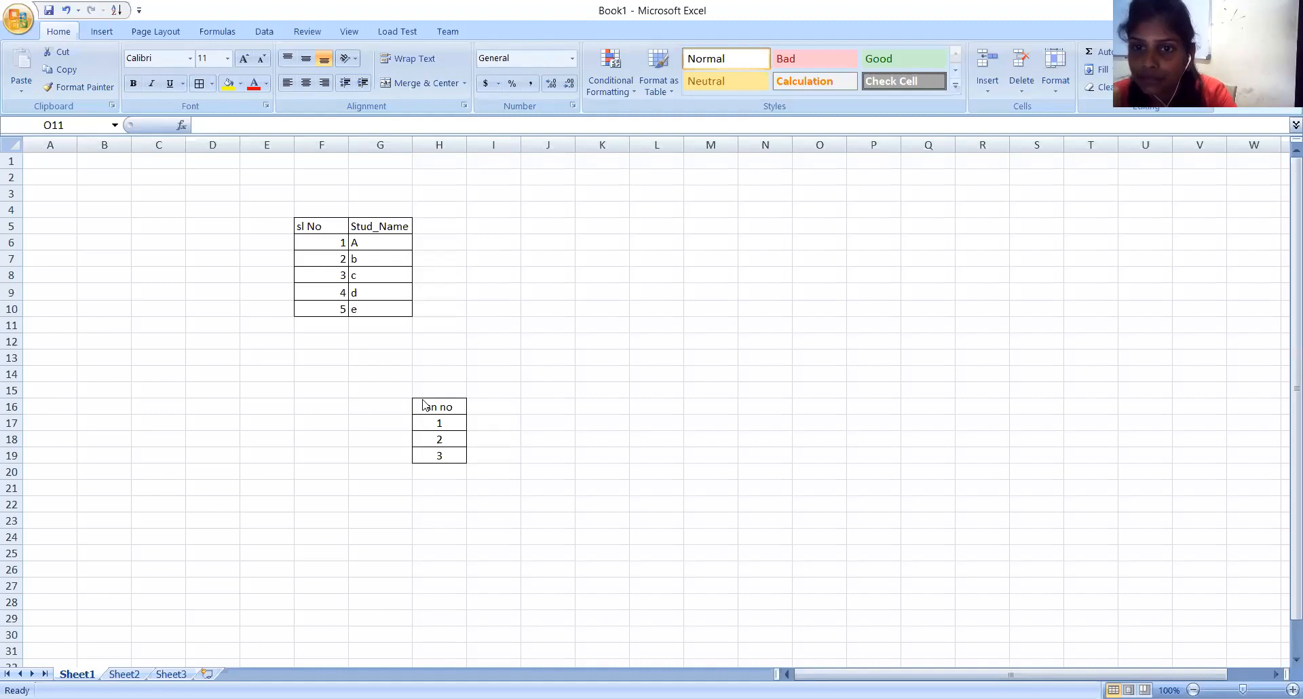
# Delete the remaining sn no cells H16:H19 with the Delete Cells option Entire column.
pyautogui.click(447, 437)
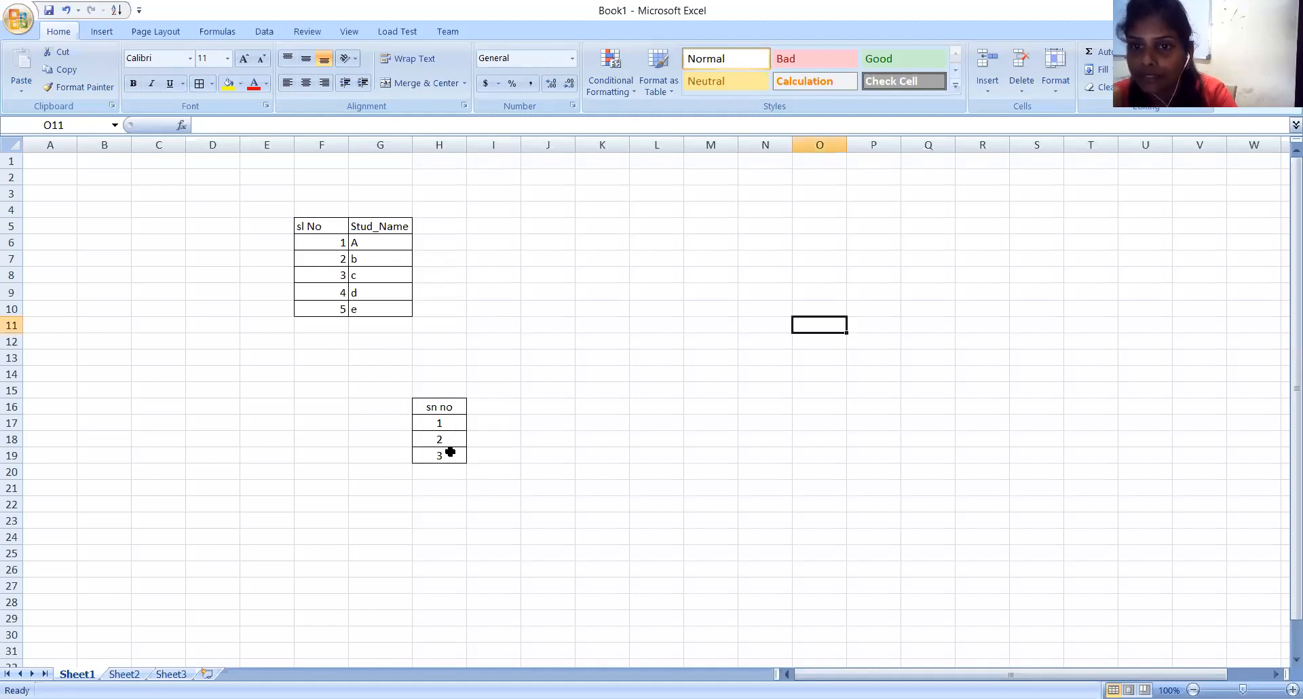
pyautogui.moveTo(439, 408); pyautogui.dragTo(448, 456)
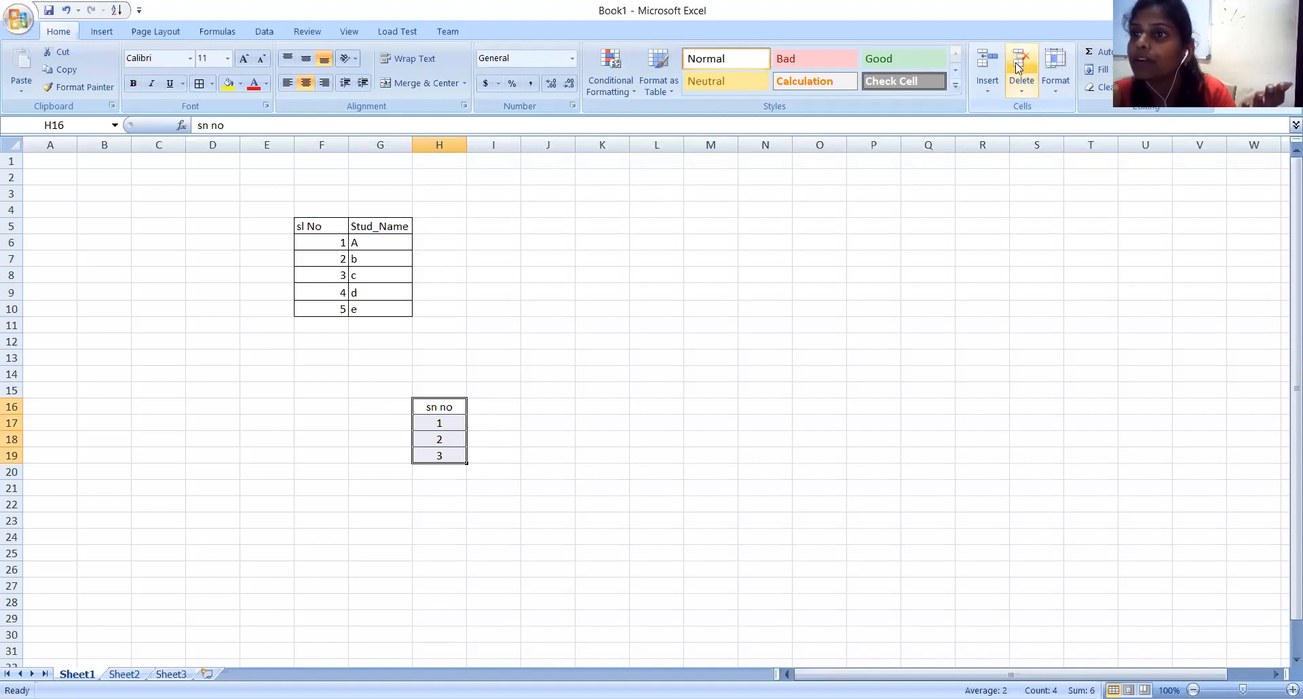
pyautogui.click(1018, 94)
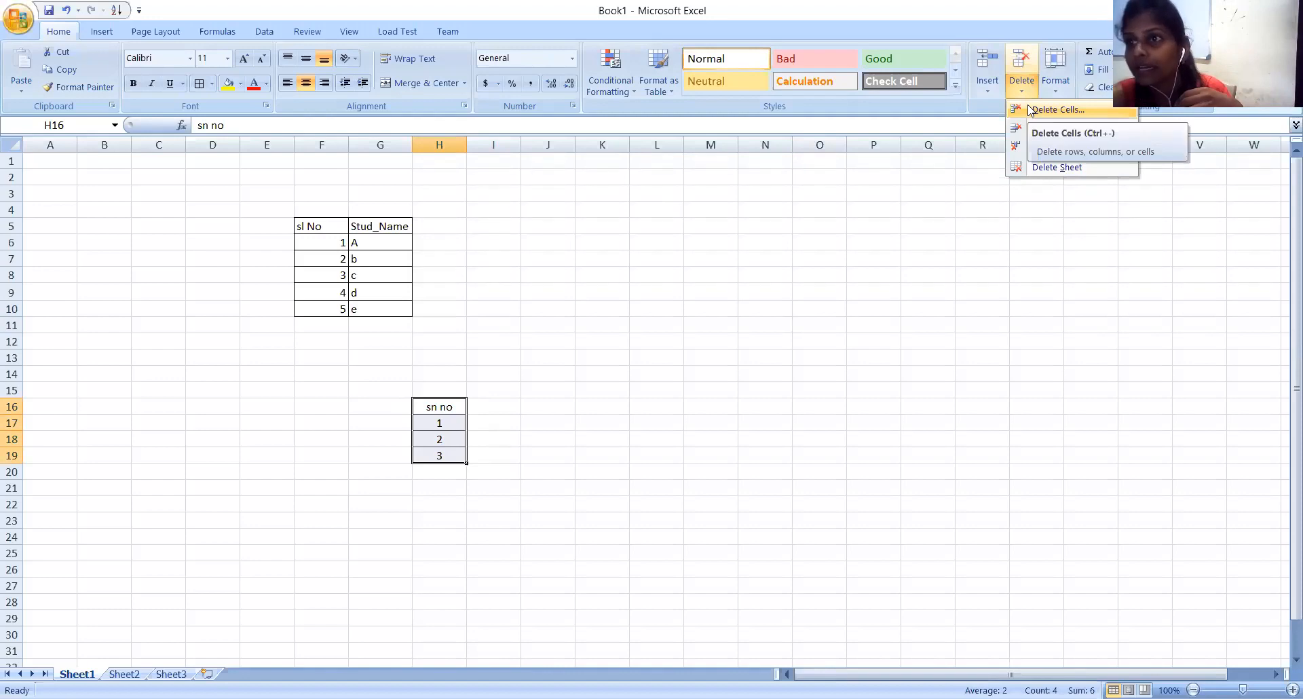
pyautogui.click(1029, 110)
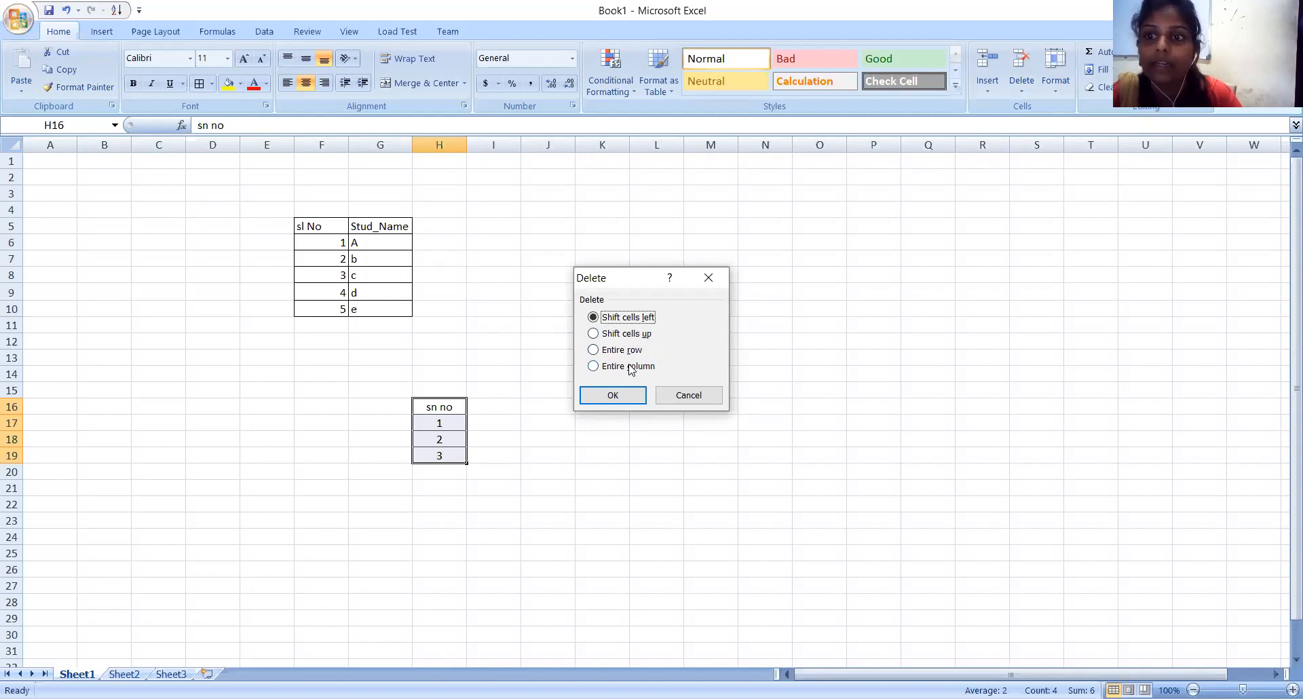
pyautogui.click(594, 366)
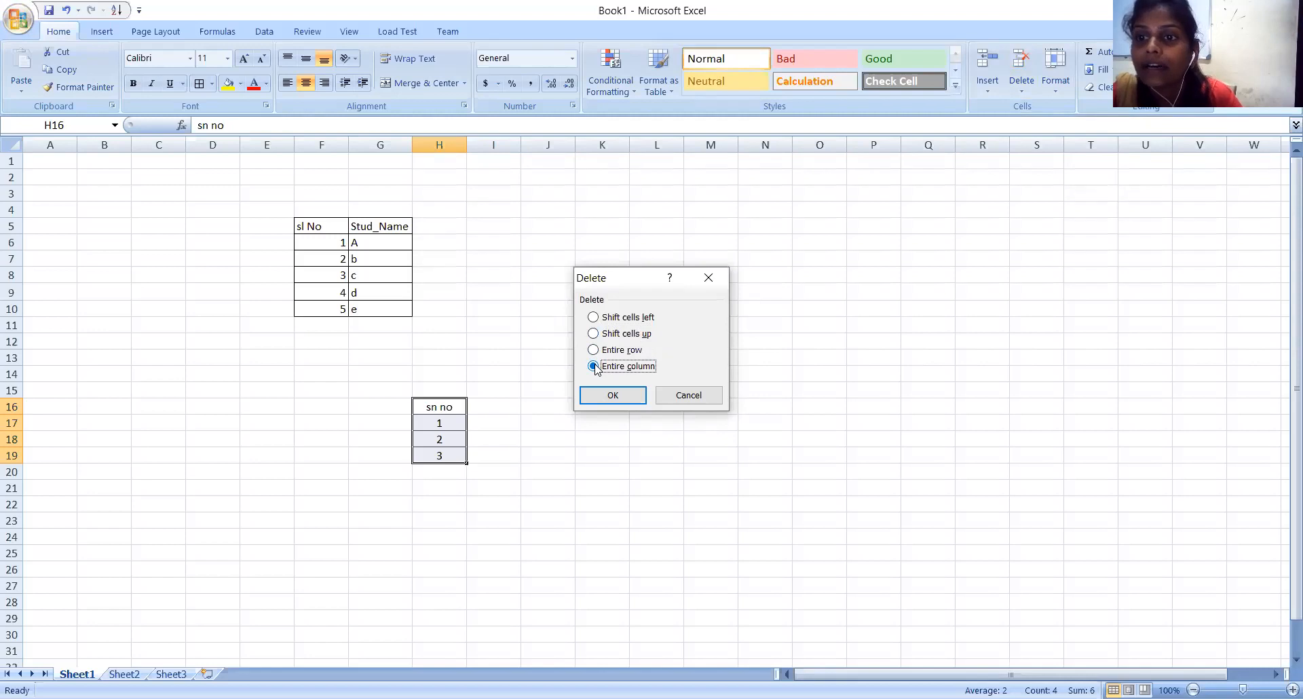
pyautogui.click(610, 398)
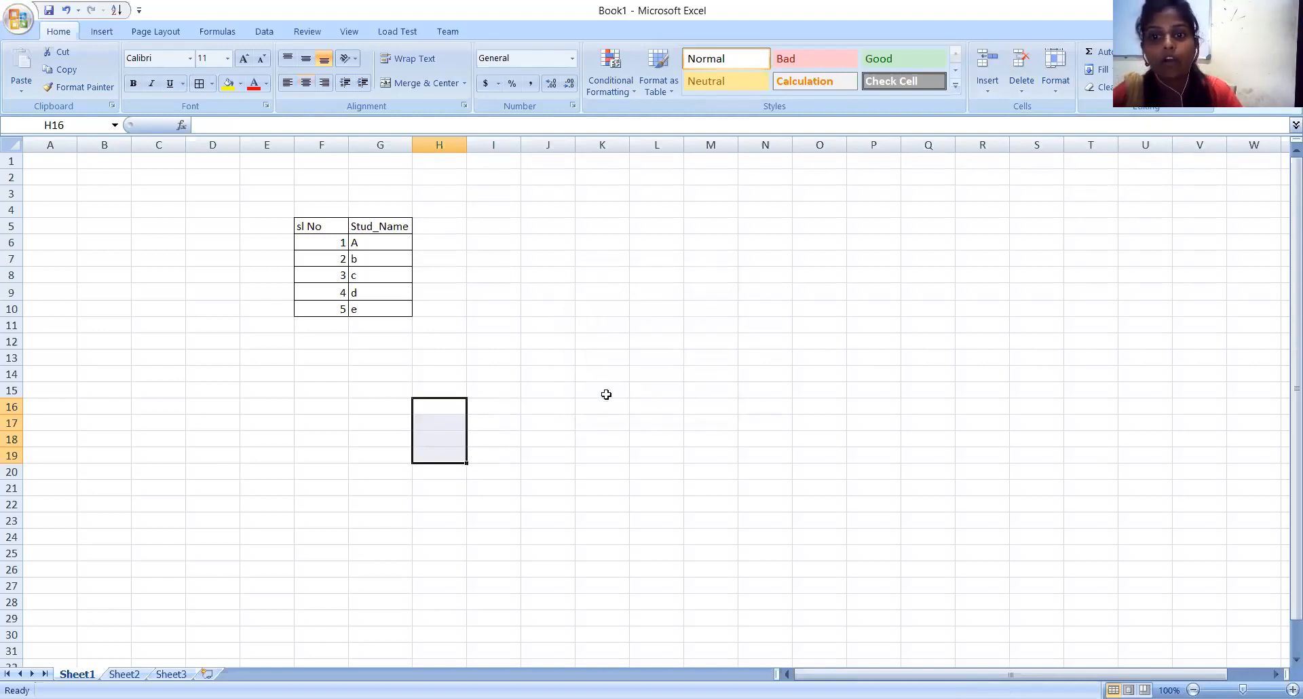
pyautogui.click(606, 395)
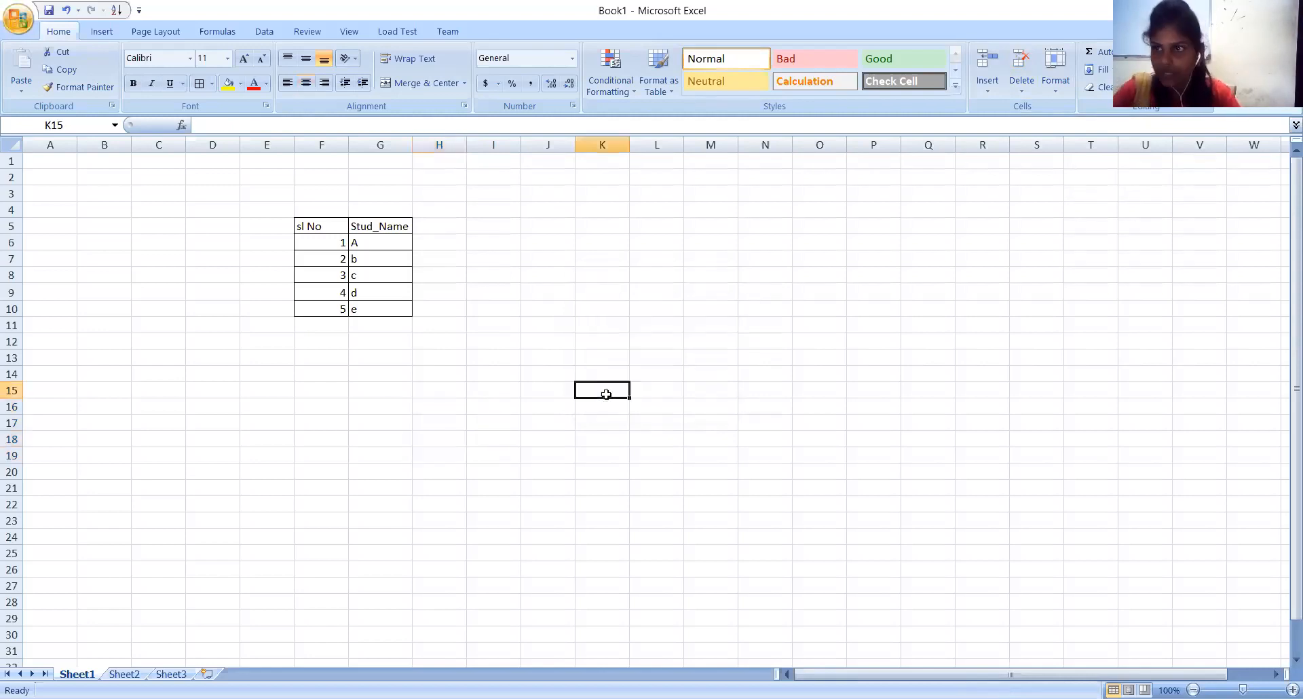